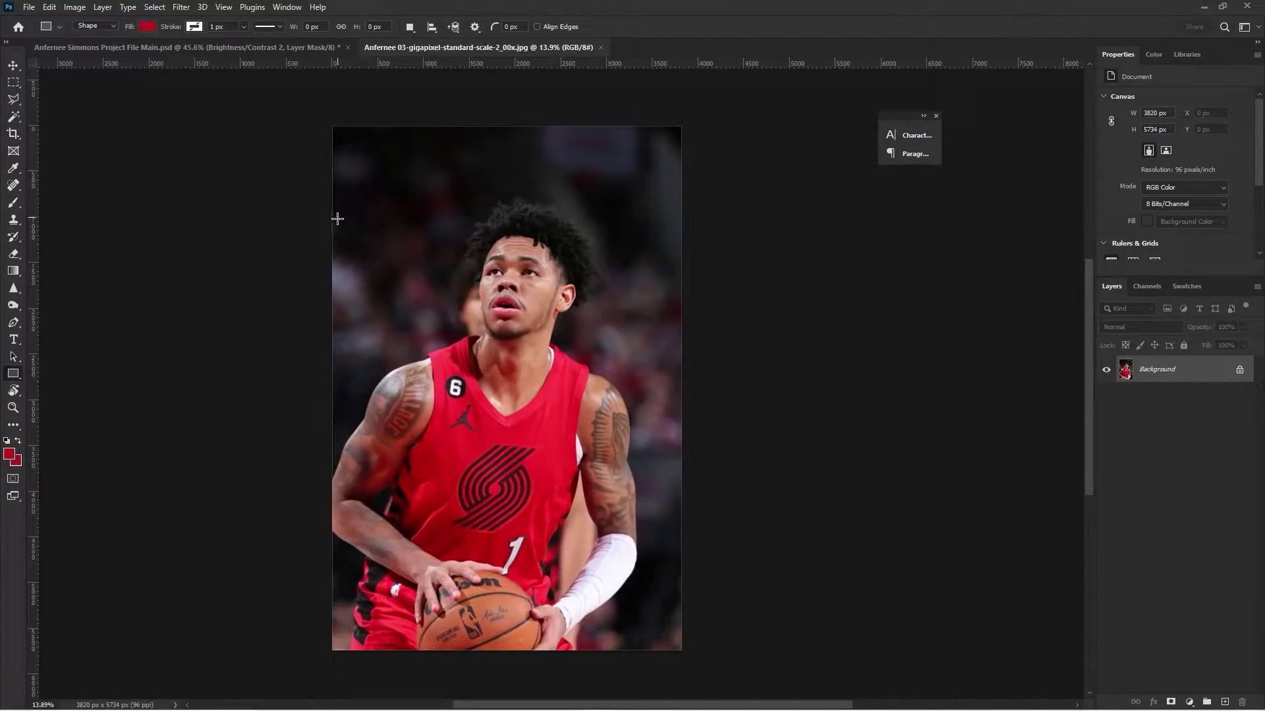
# Draw a red rectangle across the full photo width and extend it above the player's hair, about 3827 × 5012 px
pyautogui.moveTo(332, 218); pyautogui.dragTo(682, 649)
pyautogui.hotkey('ctrl', 't')
pyautogui.moveTo(505, 224); pyautogui.dragTo(507, 197)
pyautogui.press('Return')
# Lower the red rectangle layer's opacity to 54% so the player shows through
pyautogui.click(1244, 328)
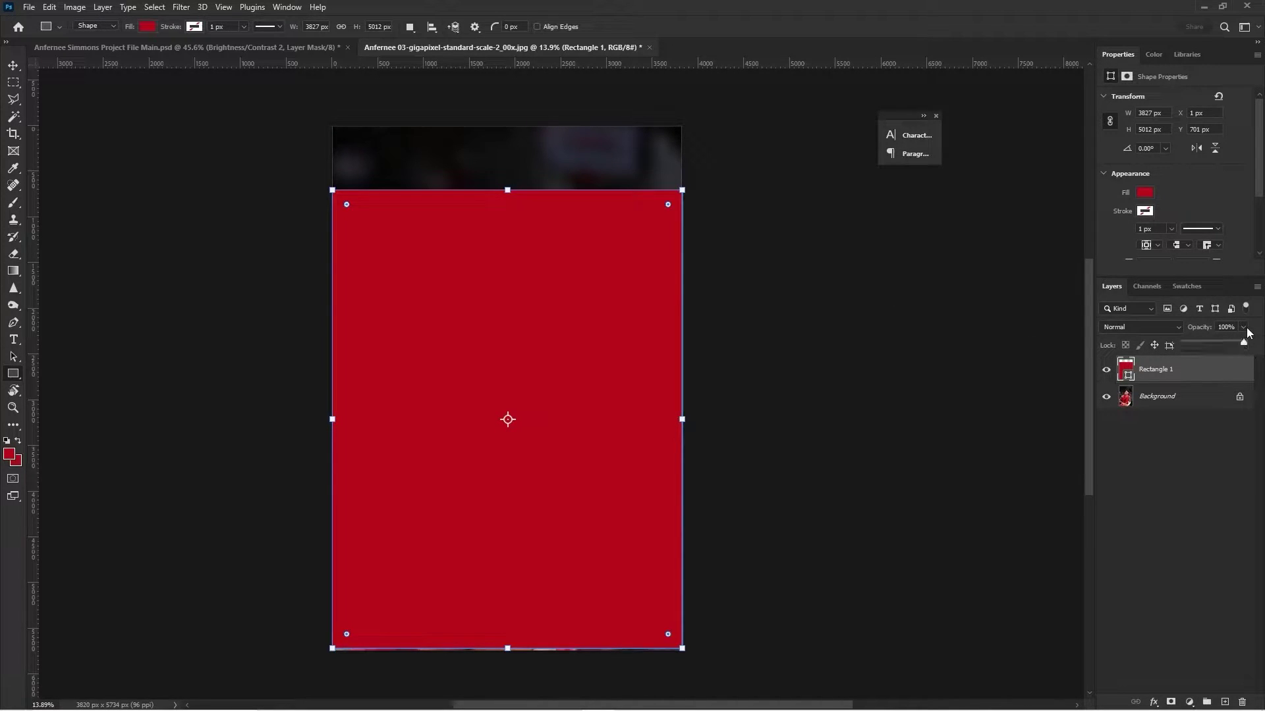
pyautogui.moveTo(1220, 343); pyautogui.dragTo(1216, 344)
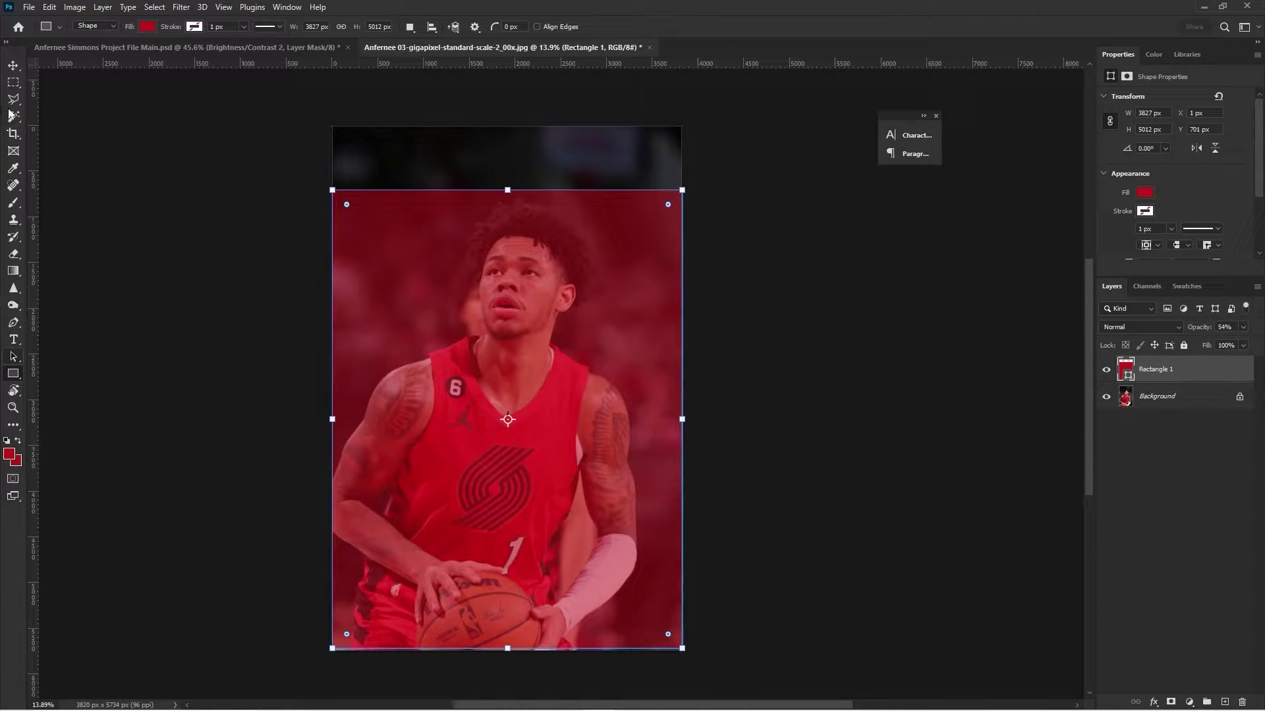
pyautogui.click(9, 68)
pyautogui.scroll(3, 508, 216)
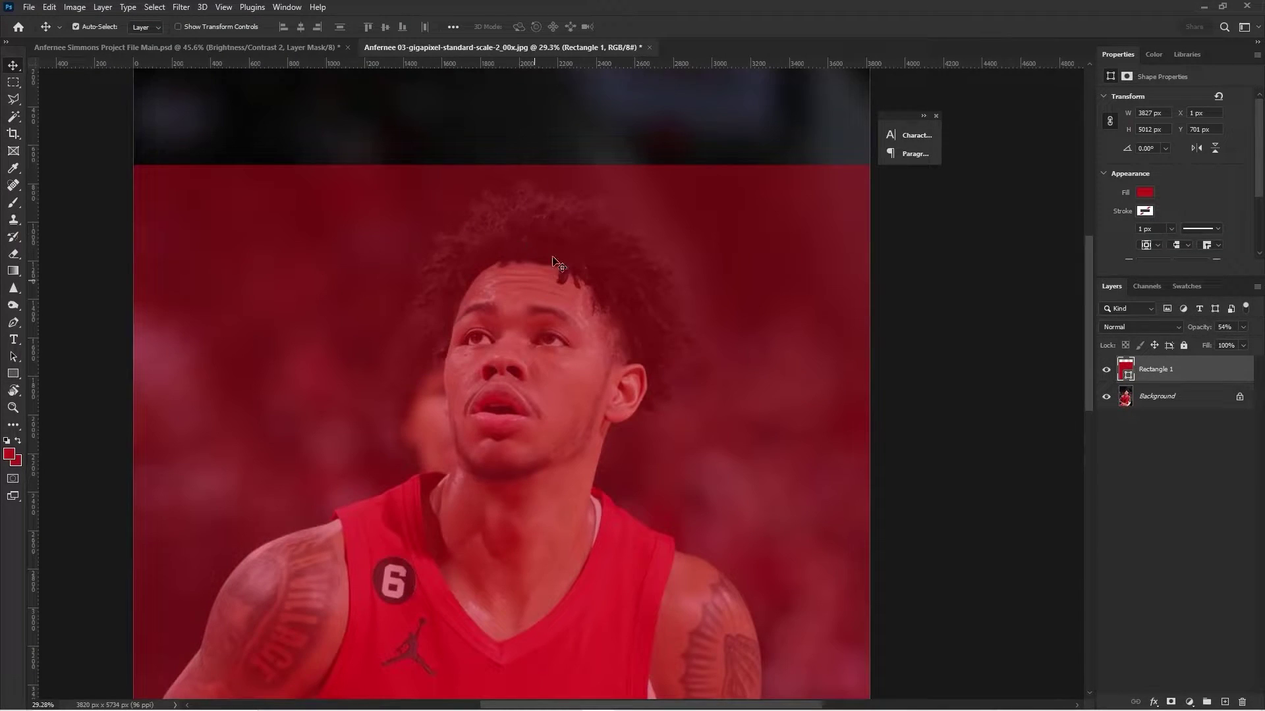
pyautogui.scroll(-1, 415, 217)
pyautogui.scroll(-1, 463, 265)
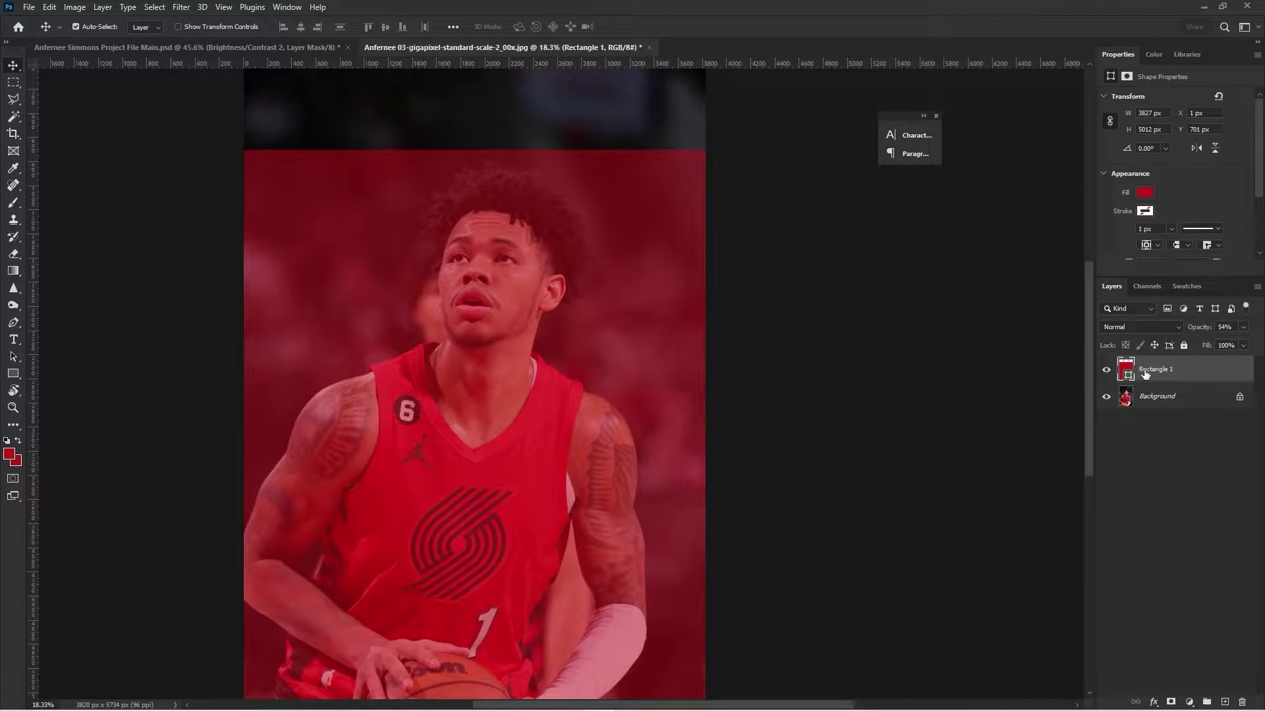
# Set the Rectangle tool's fill to a bright green
pyautogui.click(13, 375)
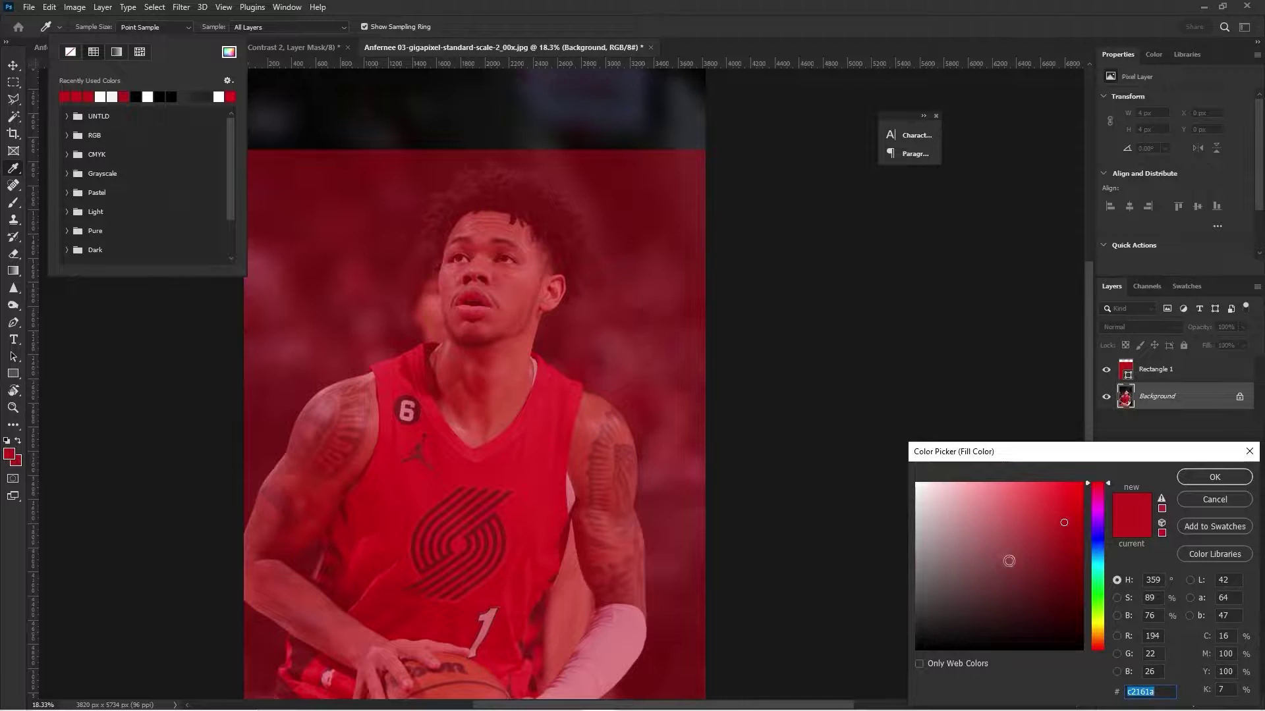
pyautogui.click(1037, 594)
pyautogui.moveTo(1099, 589); pyautogui.dragTo(1097, 599)
pyautogui.moveTo(1031, 570); pyautogui.dragTo(1058, 538)
pyautogui.click(1062, 530)
pyautogui.click(1211, 477)
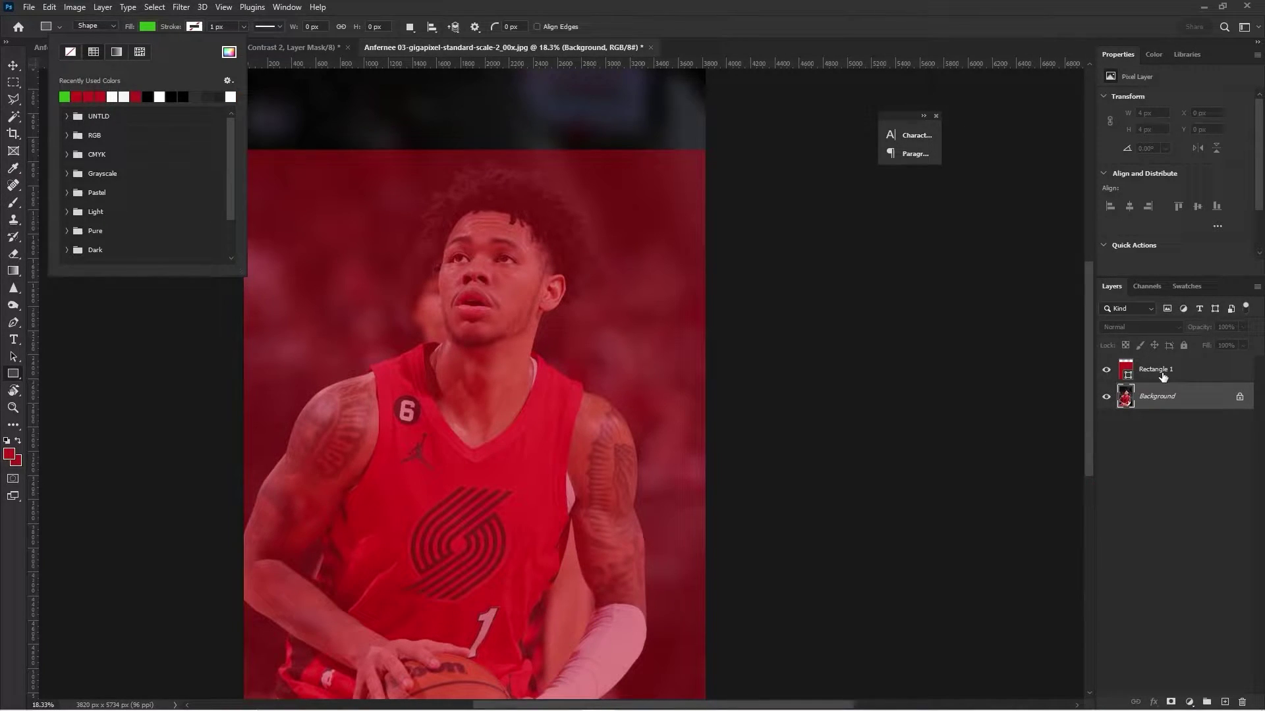
# On a new layer above Rectangle 1, draw a green rectangle about 2015 × 1962 px at the red area's upper-left, clipped to Rectangle 1
pyautogui.click(1163, 376)
pyautogui.click(1162, 374)
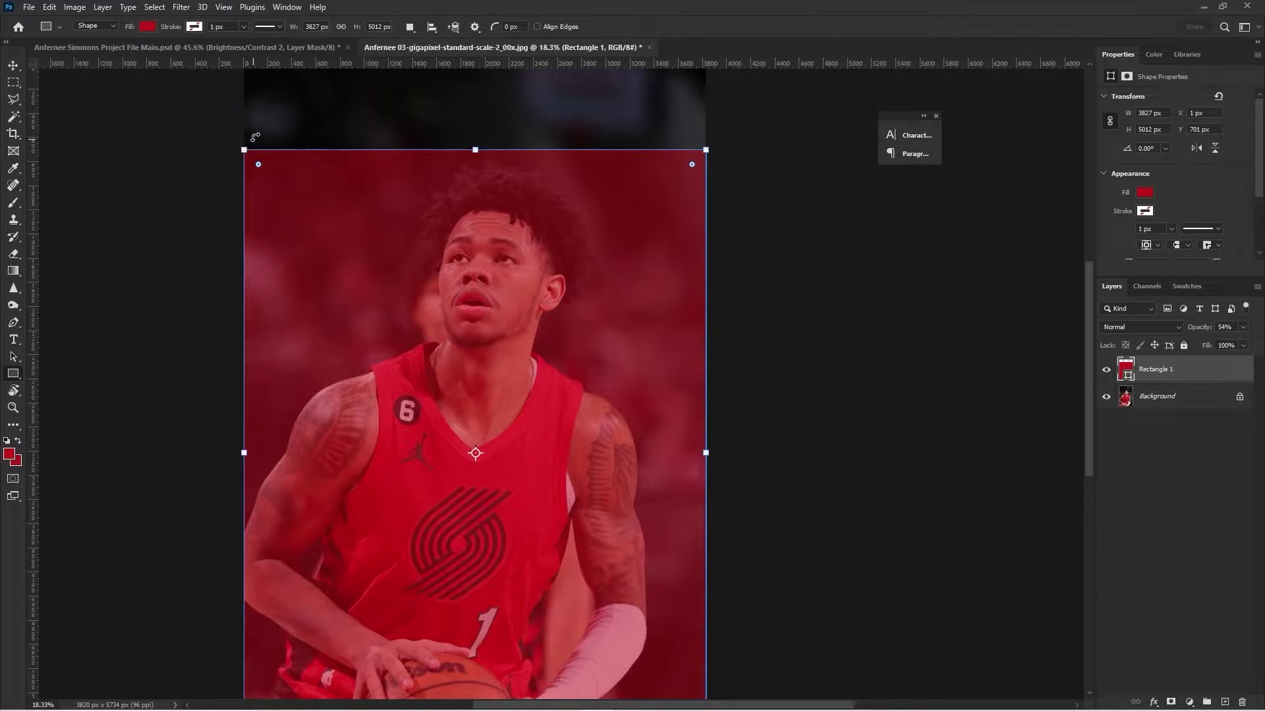
pyautogui.click(1225, 702)
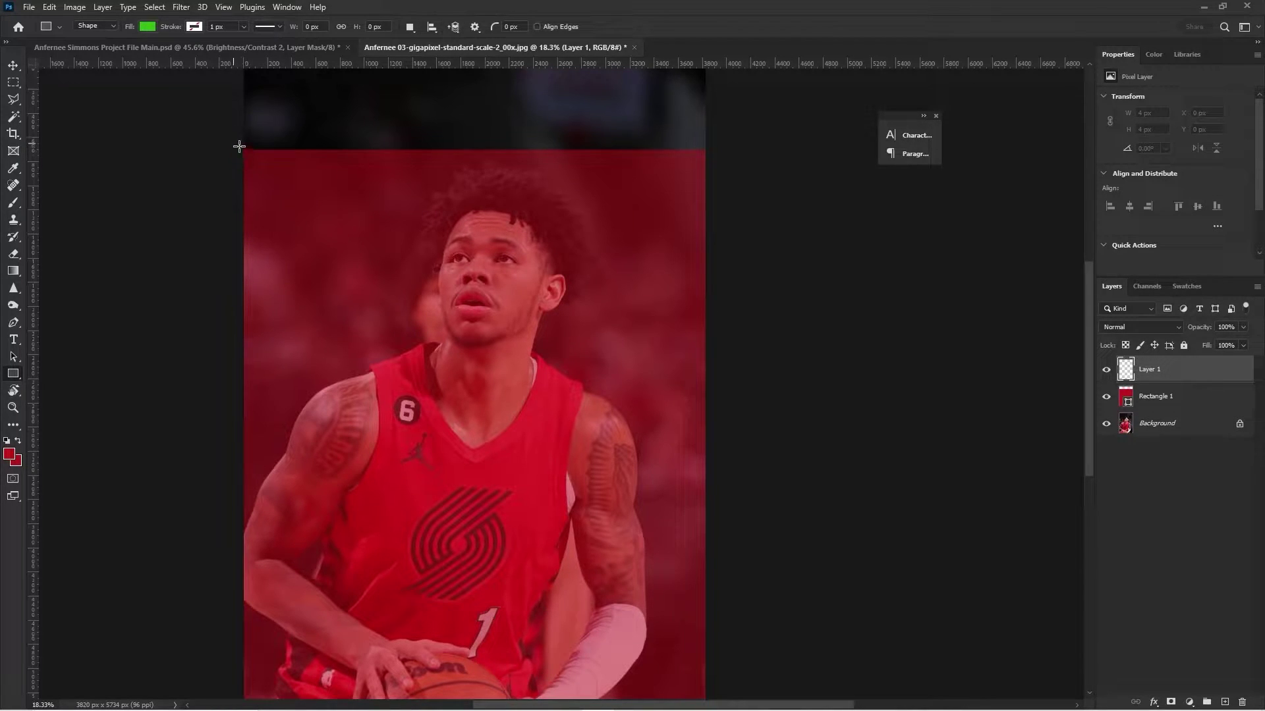
pyautogui.moveTo(246, 151); pyautogui.dragTo(477, 380)
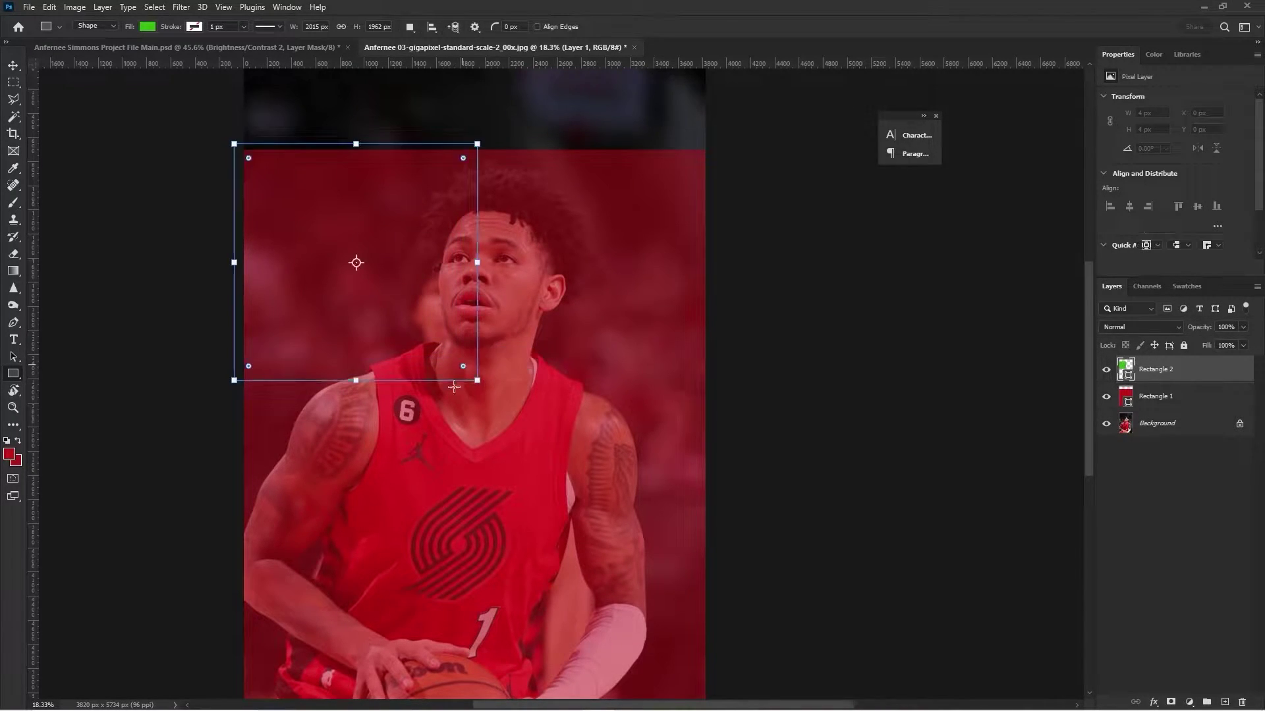
pyautogui.keyDown('alt'); pyautogui.click(1148, 383); pyautogui.keyUp('alt')
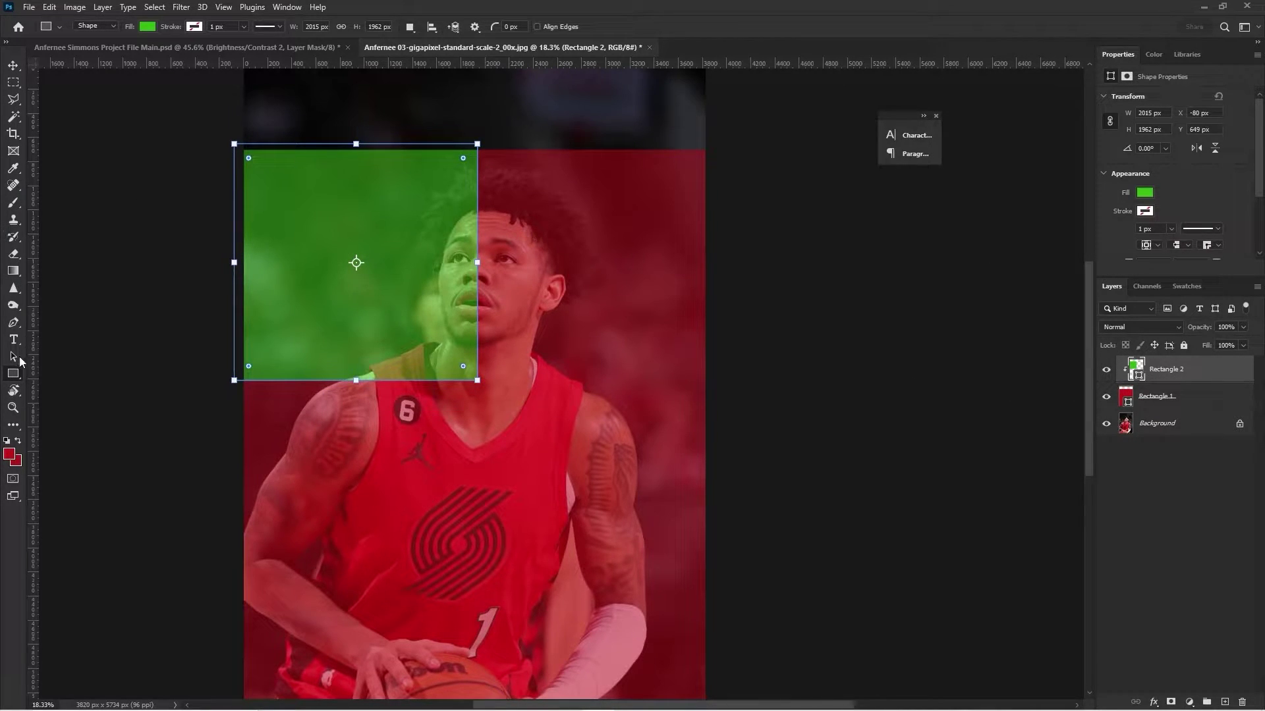
# Duplicate the green rectangle, place the copy flush against its right side and shorten it to about 708 px high
pyautogui.hotkey('ctrl', 'j')
pyautogui.hotkey('ctrl', 't')
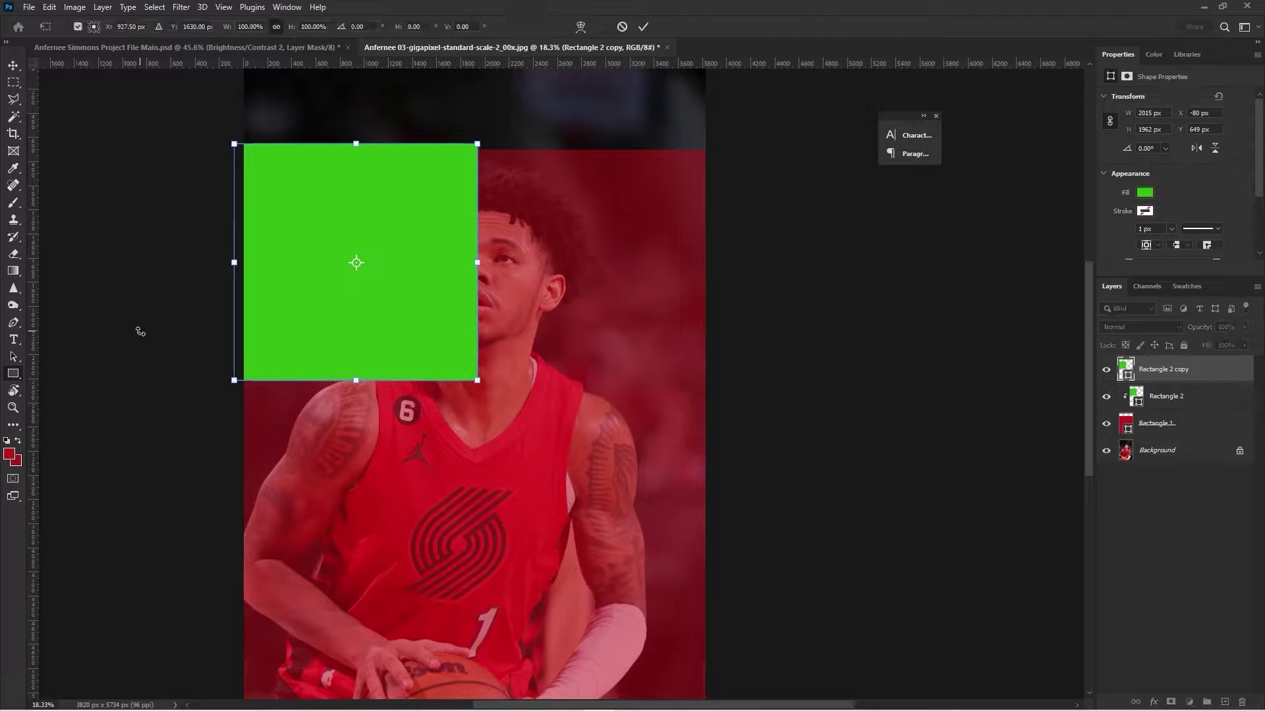
pyautogui.moveTo(348, 219); pyautogui.dragTo(618, 421)
pyautogui.moveTo(629, 436); pyautogui.dragTo(630, 144)
pyautogui.press('Return')
# Duplicate the wide green rectangle and reshape the copy into a vertical block about 702 × 1520 px directly below it
pyautogui.hotkey('ctrl', 'j')
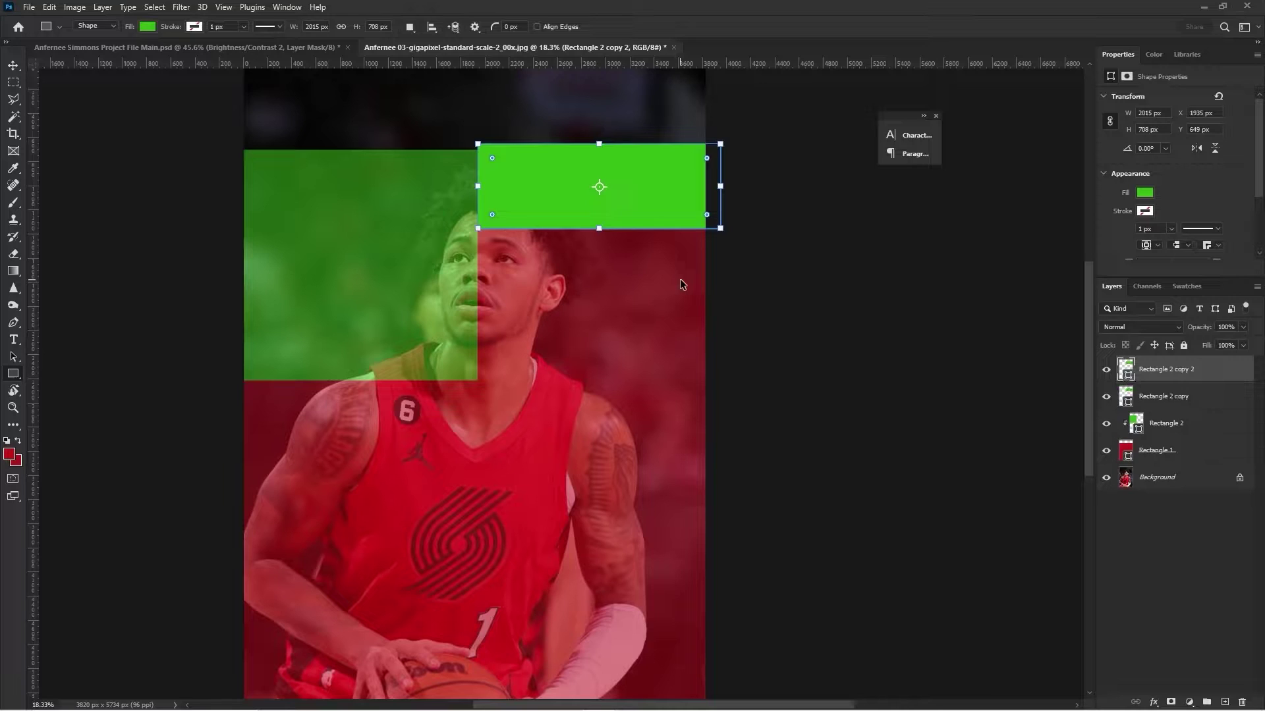
pyautogui.hotkey('ctrl', 't')
pyautogui.moveTo(720, 185); pyautogui.dragTo(561, 186)
pyautogui.moveTo(525, 227); pyautogui.dragTo(514, 293)
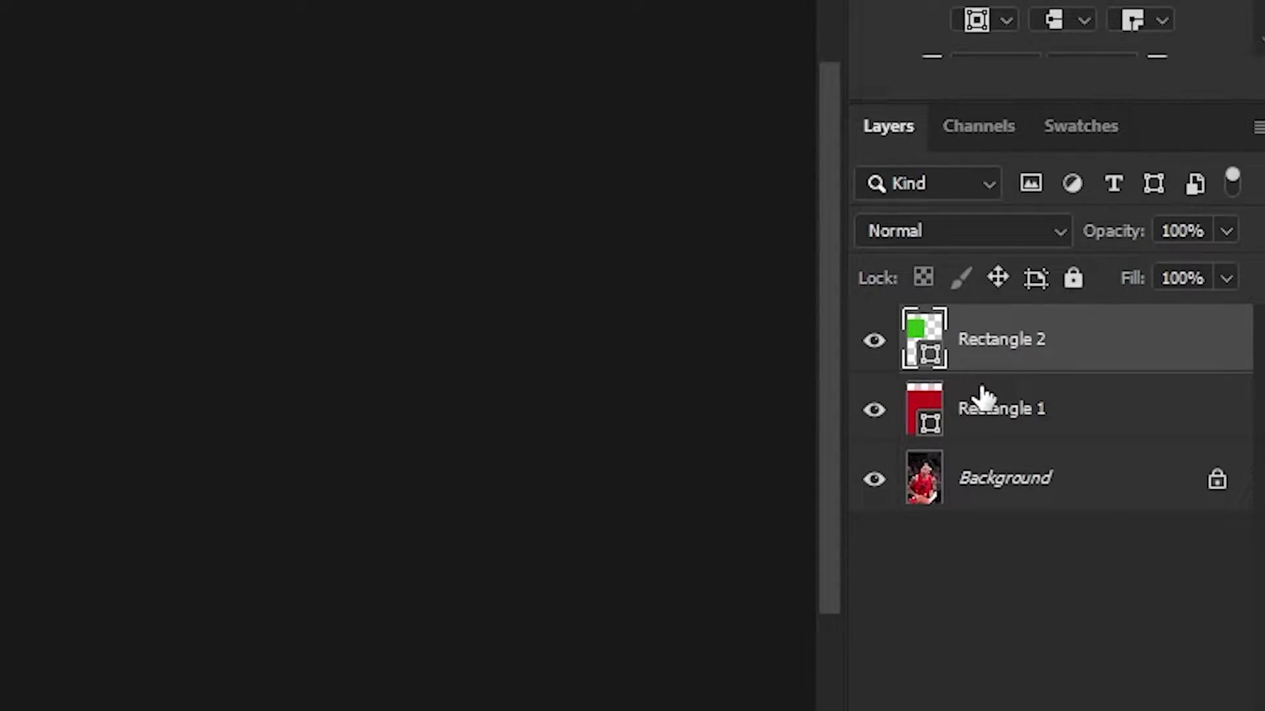
# Fill the vertical block over the face with dark grey #303030 and clip its layer to the one below
pyautogui.keyDown('alt'); pyautogui.click(982, 369); pyautogui.keyUp('alt')
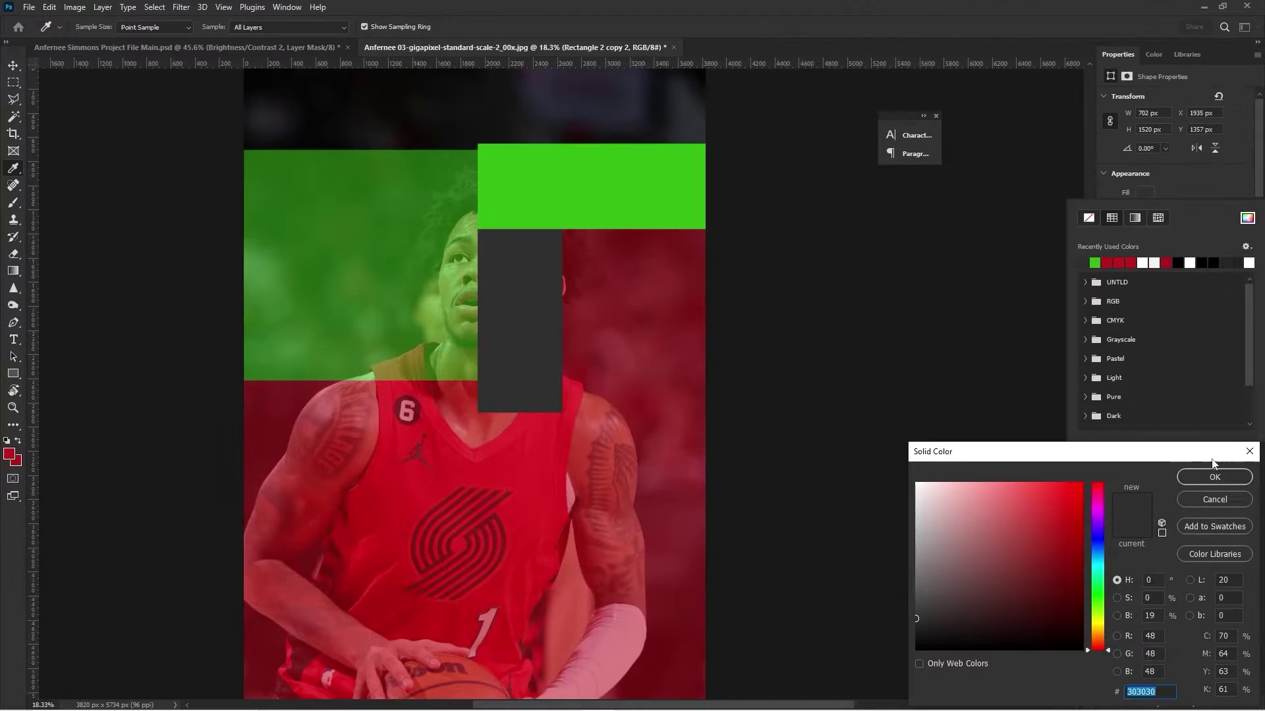
pyautogui.click(1217, 466)
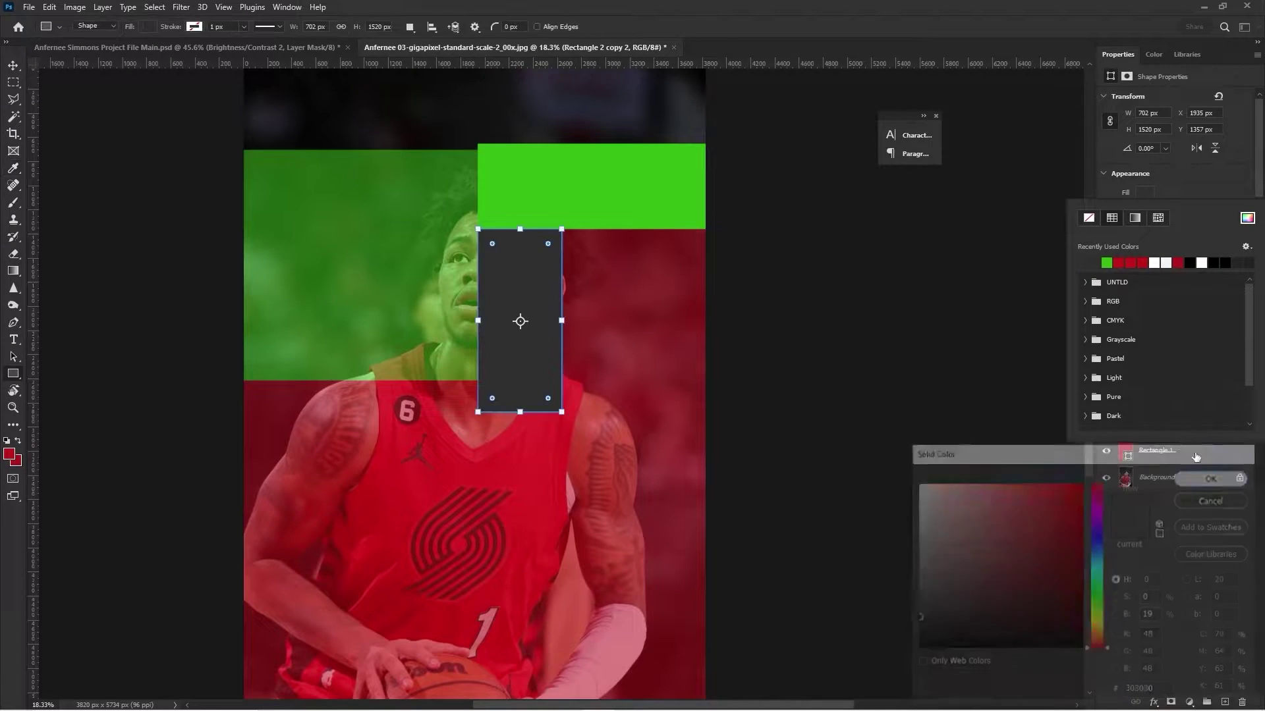
pyautogui.click(1170, 399)
pyautogui.click(1167, 376)
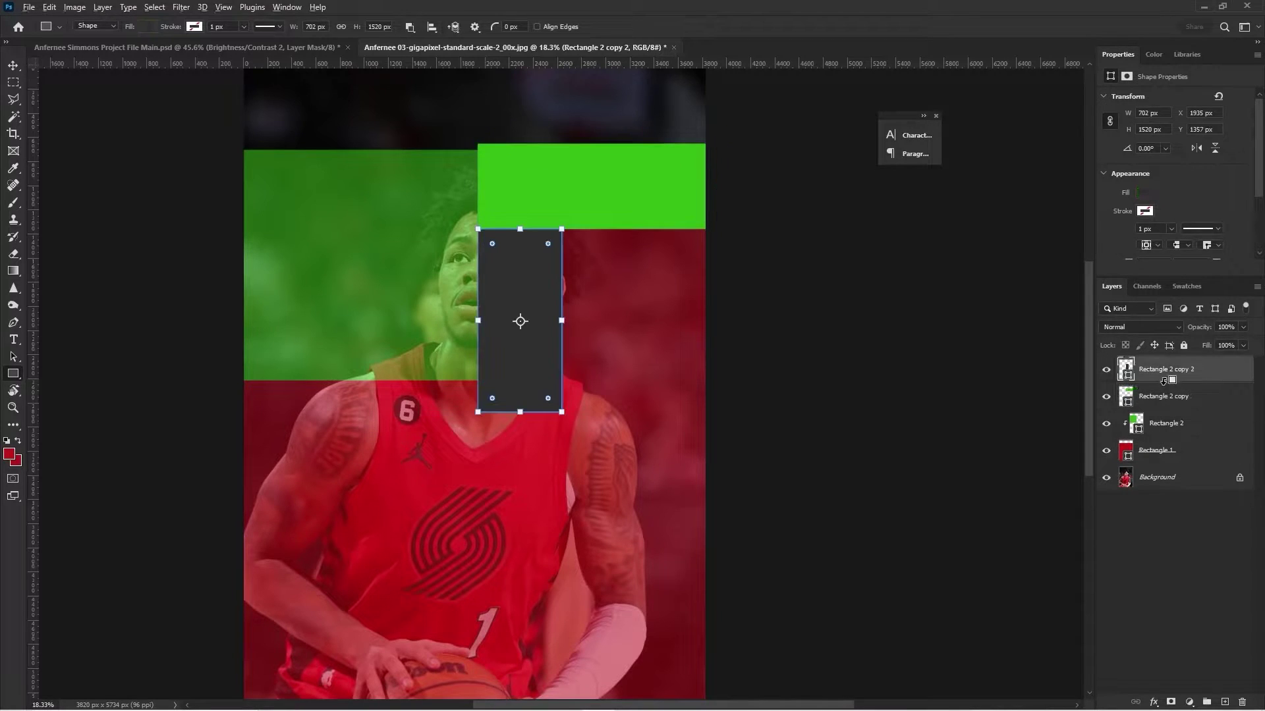
pyautogui.keyDown('alt'); pyautogui.click(1167, 382); pyautogui.keyUp('alt')
# Clip the Rectangle 2 copy layer into the Rectangle 1 group and change its fill to blue
pyautogui.click(1166, 402)
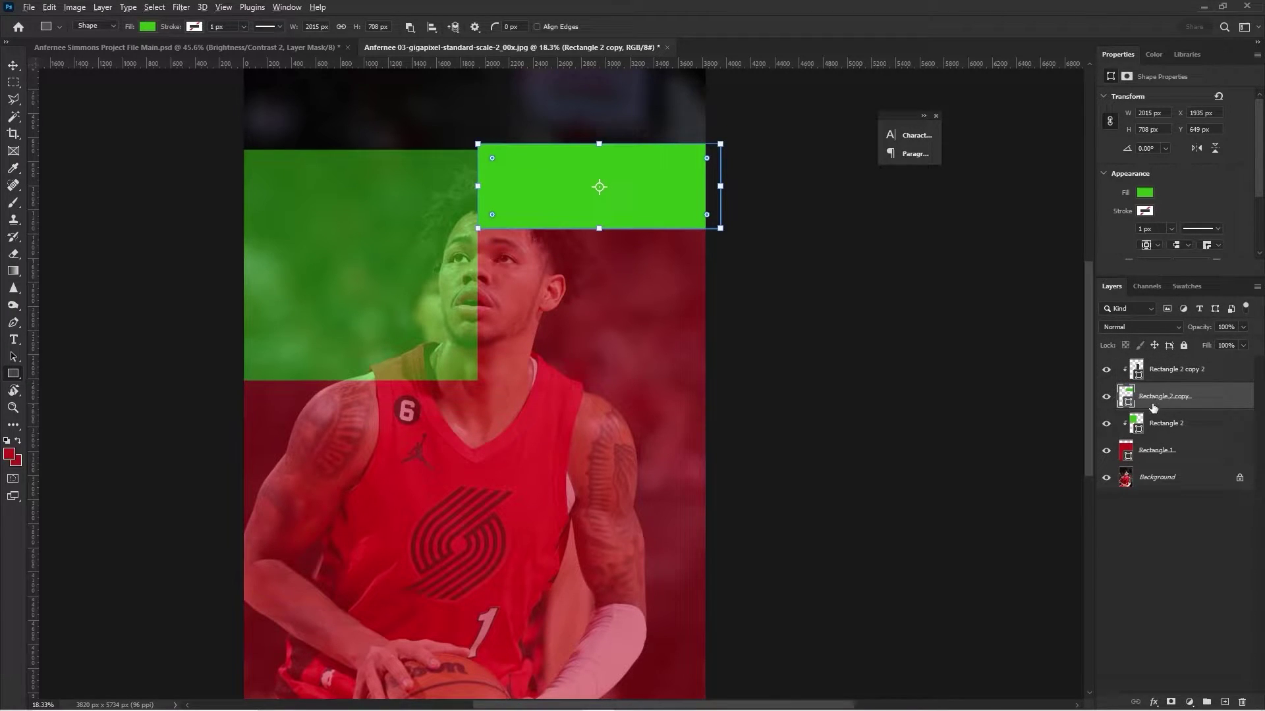
pyautogui.keyDown('alt'); pyautogui.click(1154, 409); pyautogui.keyUp('alt')
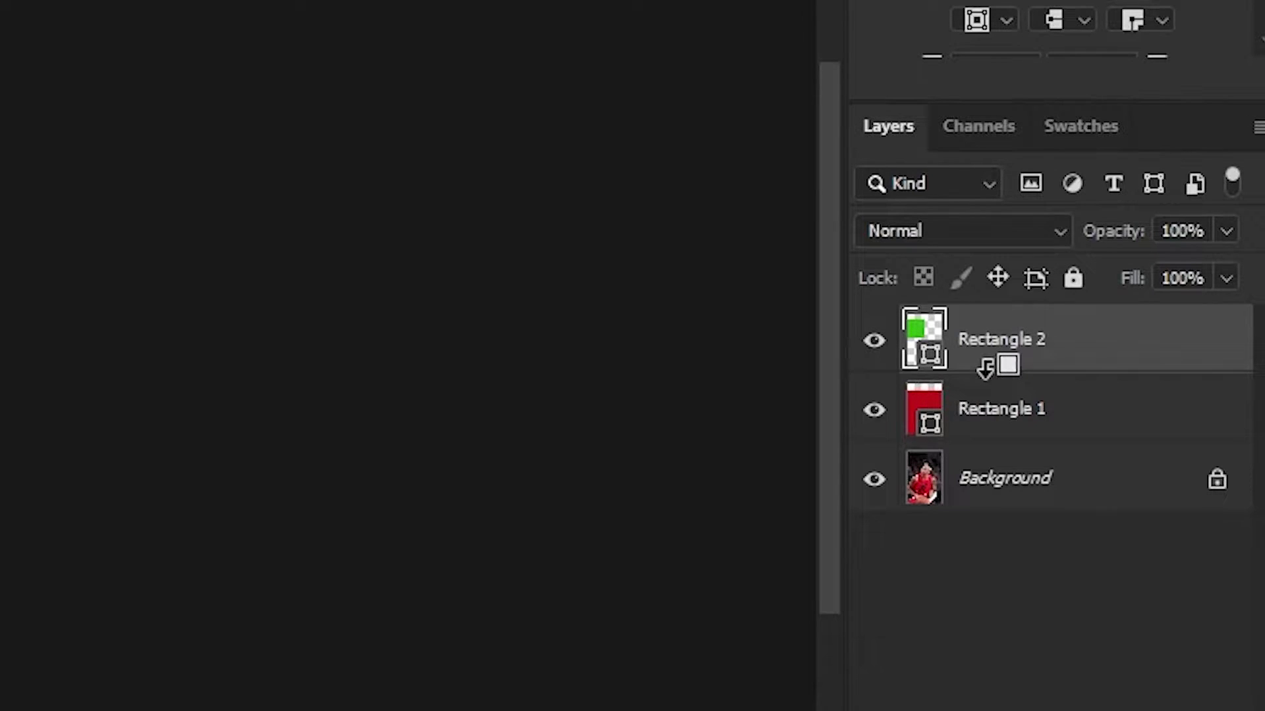
pyautogui.keyDown('alt'); pyautogui.click(979, 361); pyautogui.keyUp('alt')
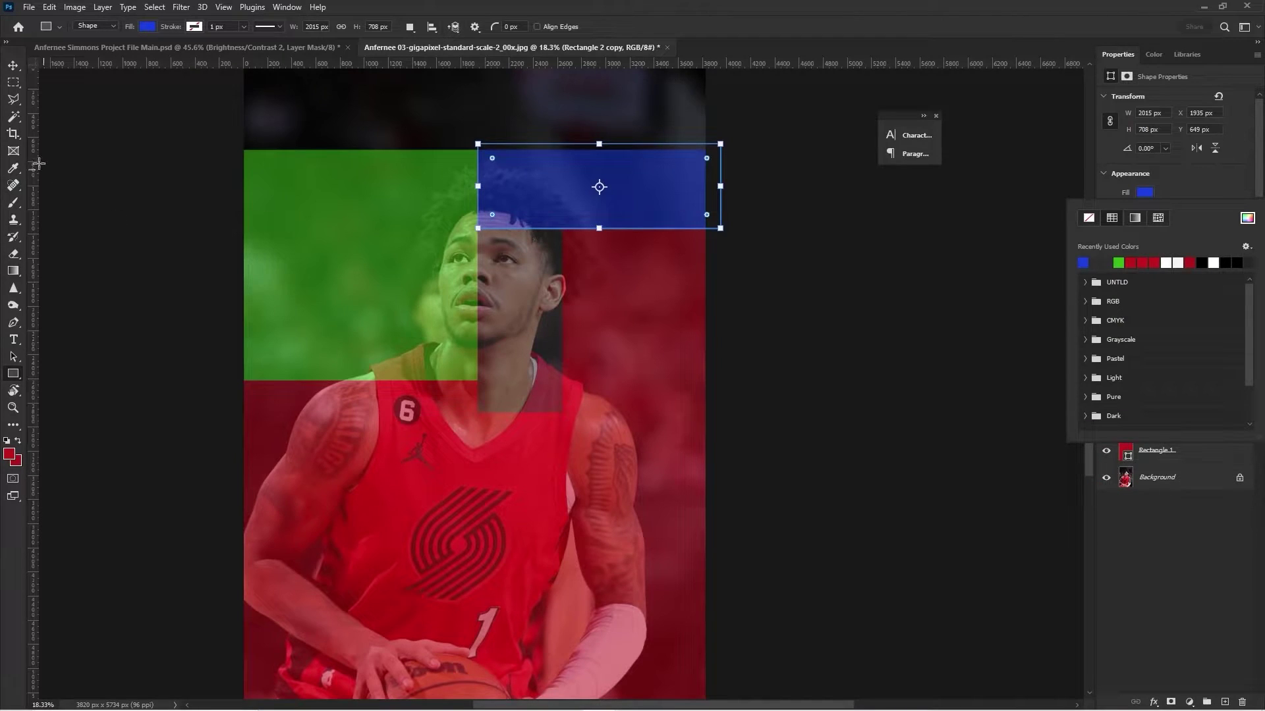
pyautogui.press('Escape')
pyautogui.click(13, 65)
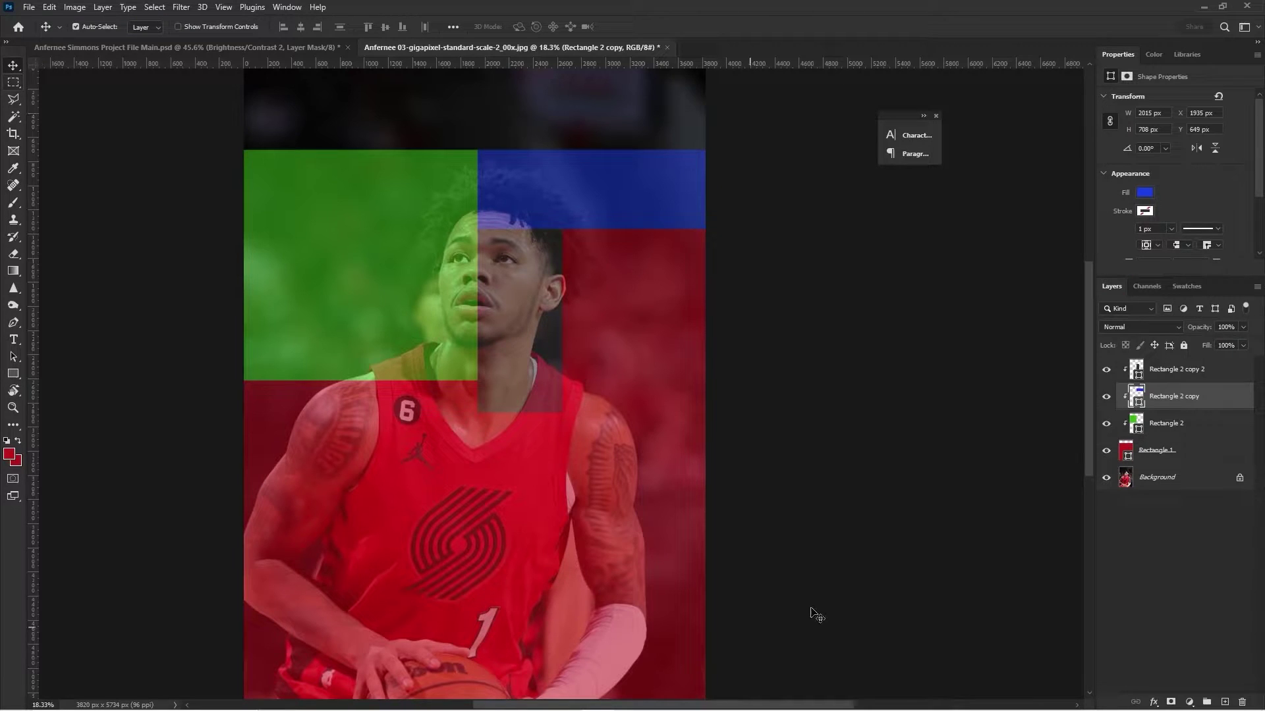
# Duplicate the dark grey block straight down over the chest and resize the copy to about 1149 × 1144 px
pyautogui.moveTo(545, 400); pyautogui.dragTo(541, 579)
pyautogui.hotkey('ctrl', 't')
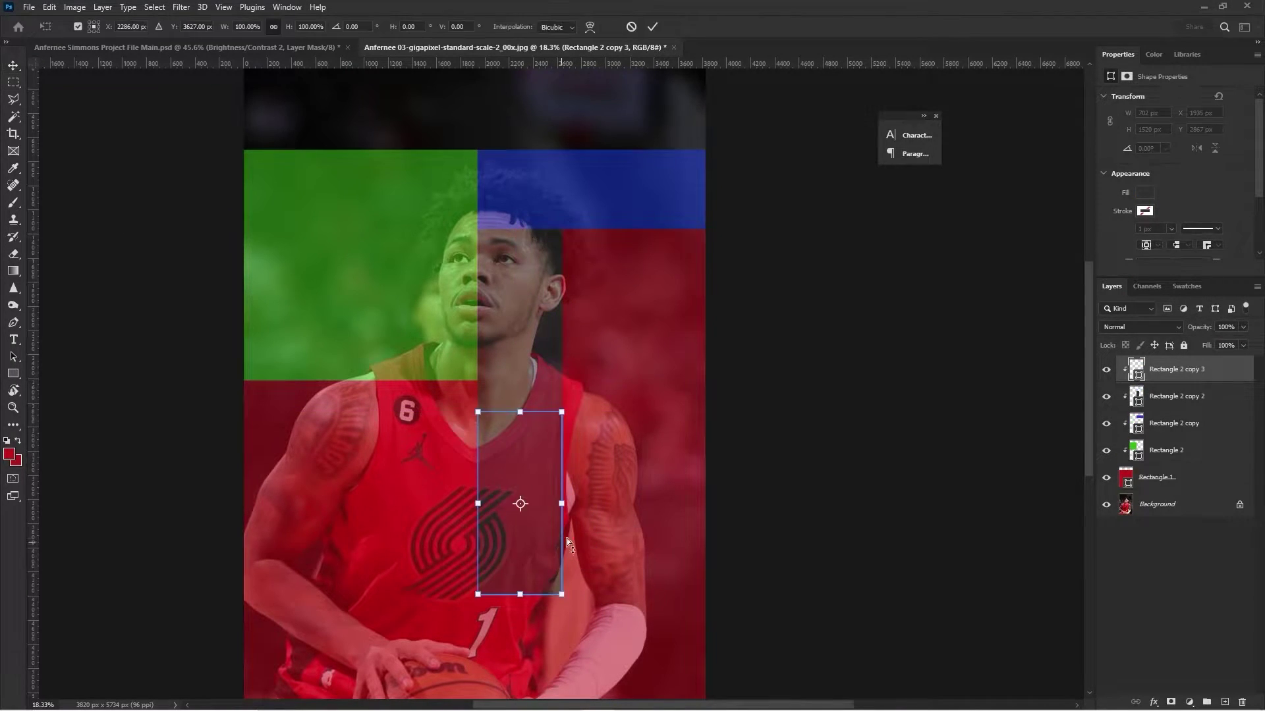
pyautogui.moveTo(566, 510); pyautogui.dragTo(669, 517)
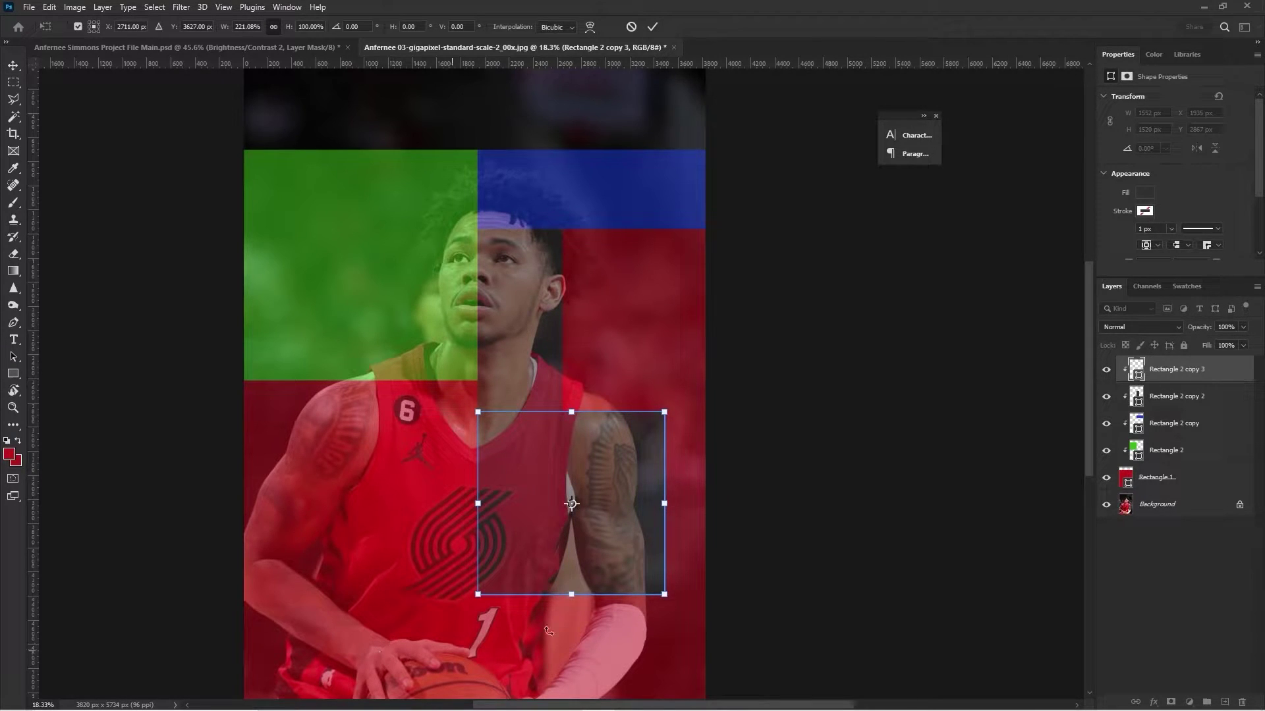
pyautogui.moveTo(566, 597); pyautogui.dragTo(505, 547)
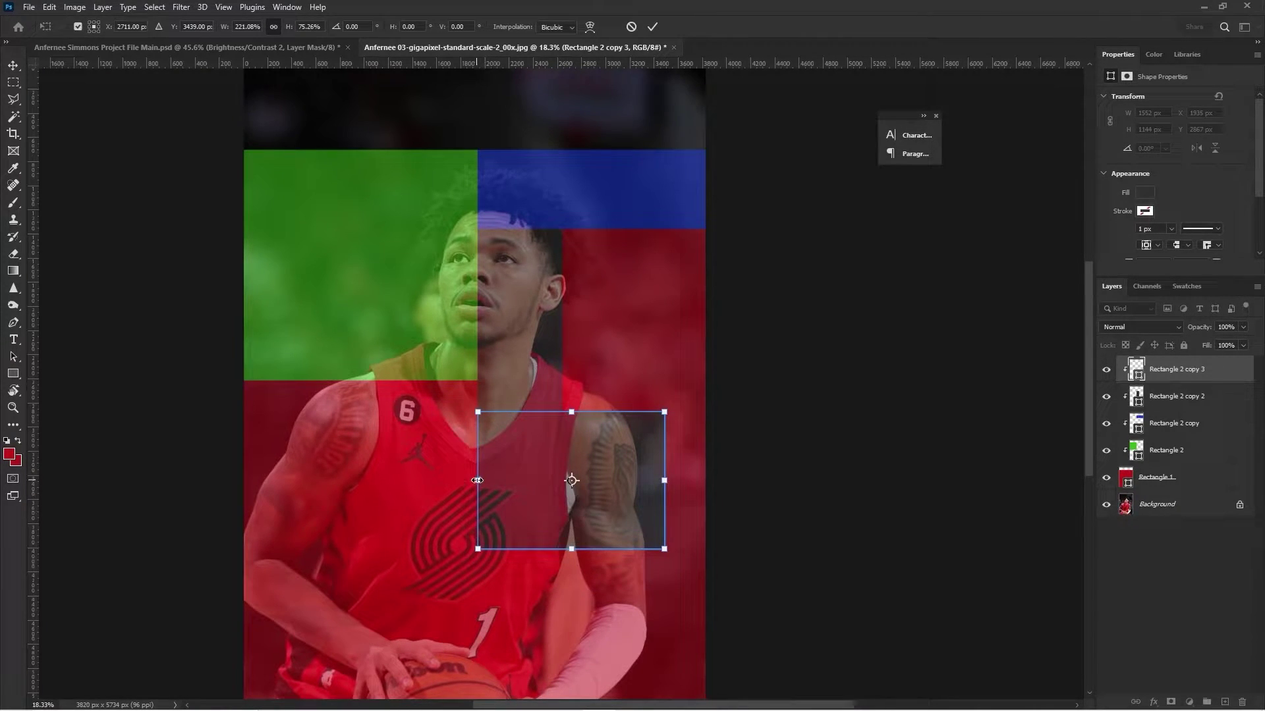
pyautogui.moveTo(479, 480); pyautogui.dragTo(503, 471)
pyautogui.press('Return')
# Change the fill of the new chest rectangle to purple #602c65
pyautogui.click(1143, 193)
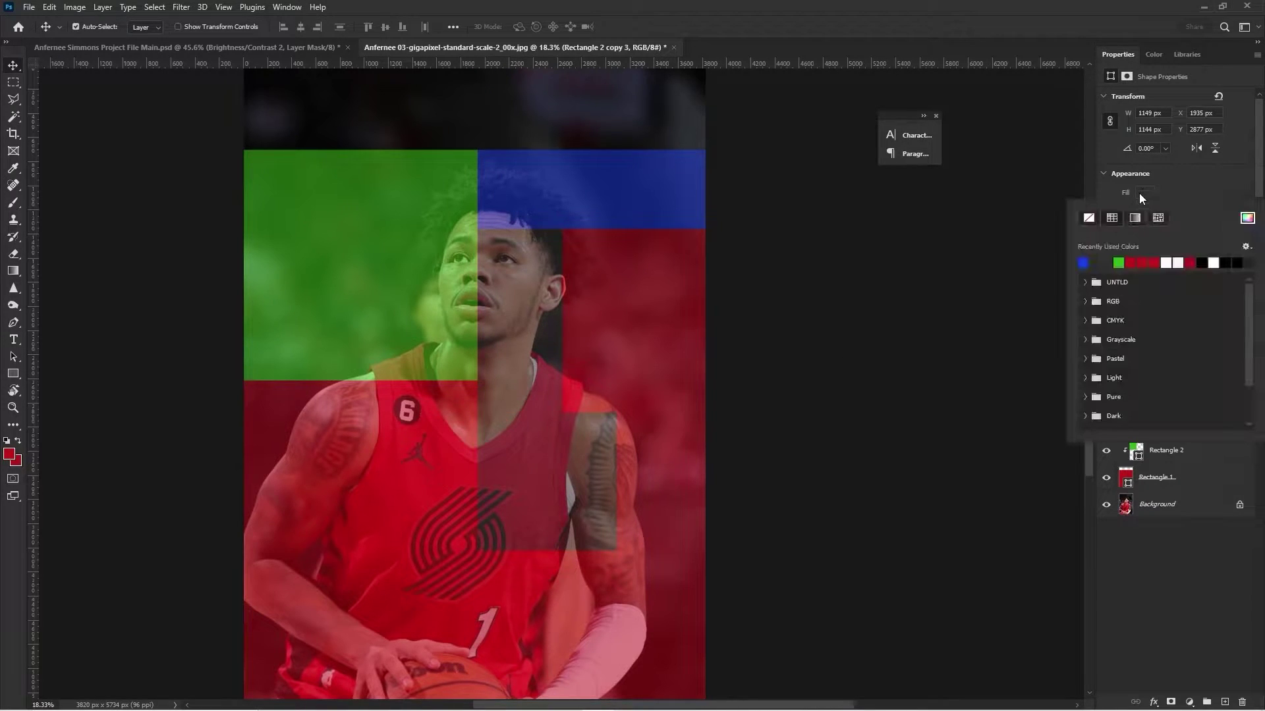
pyautogui.click(1247, 218)
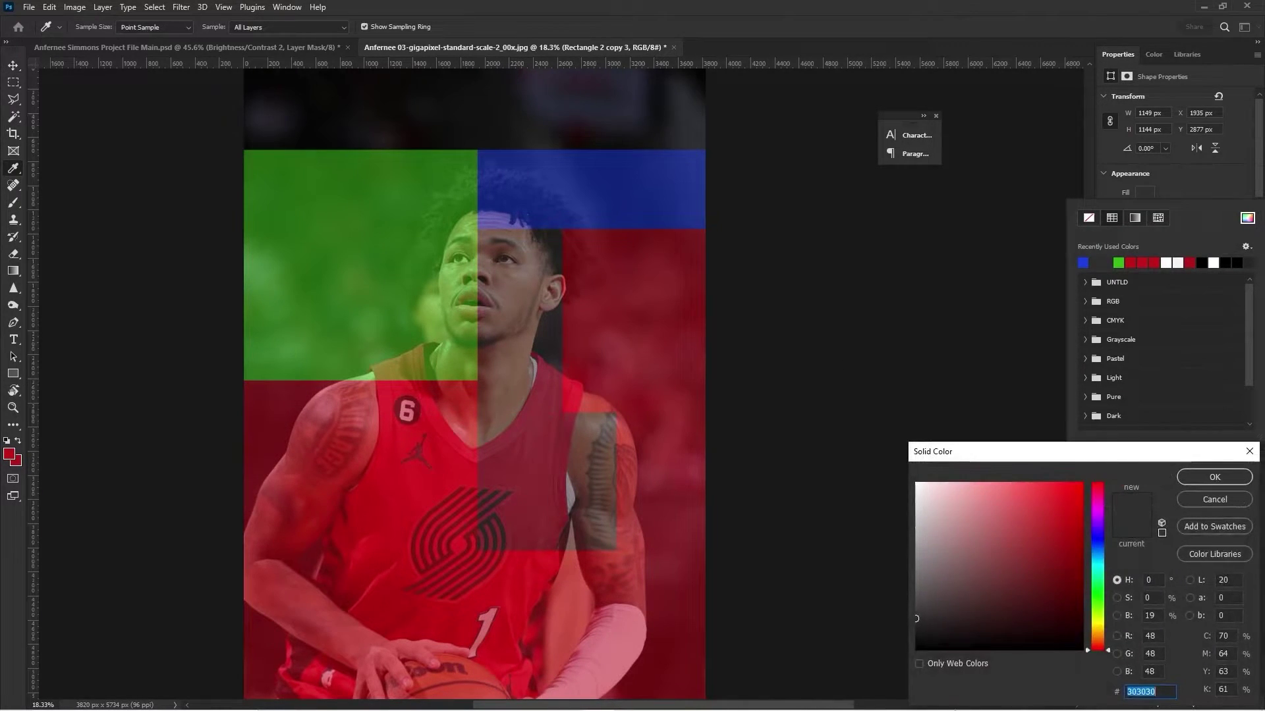
pyautogui.moveTo(1097, 535); pyautogui.dragTo(1097, 513)
pyautogui.click(1004, 586)
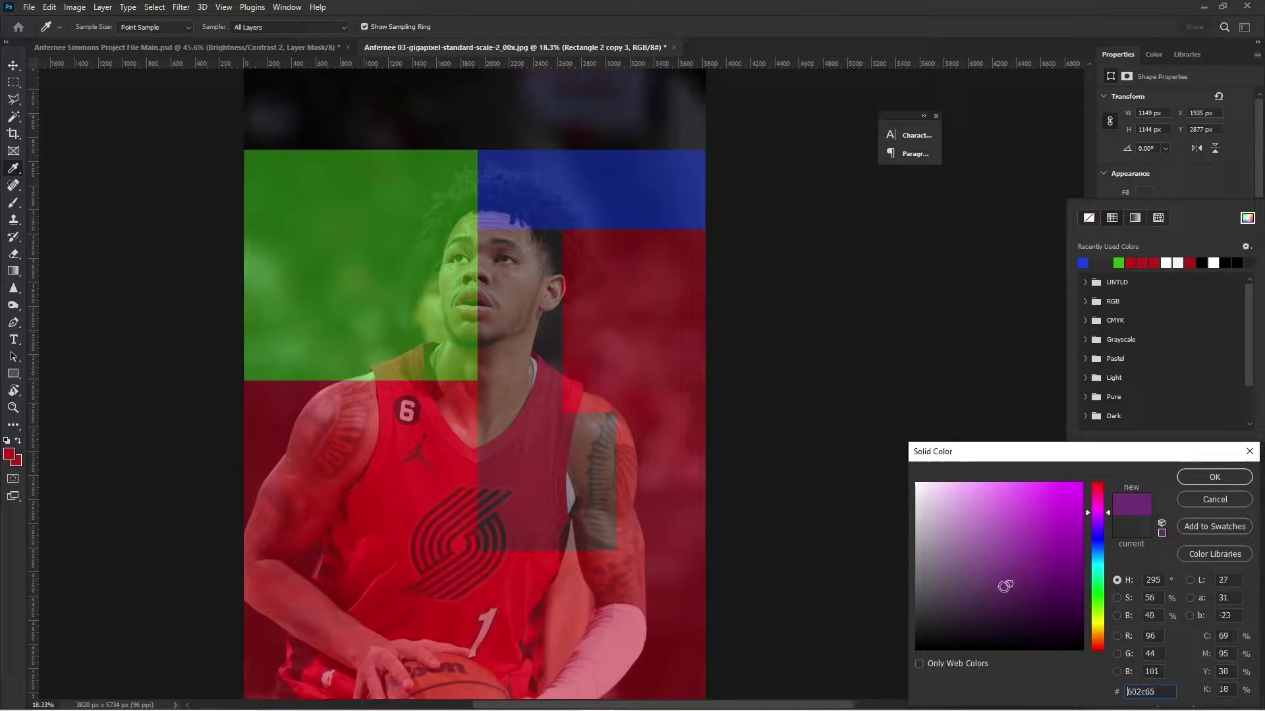
pyautogui.click(1214, 477)
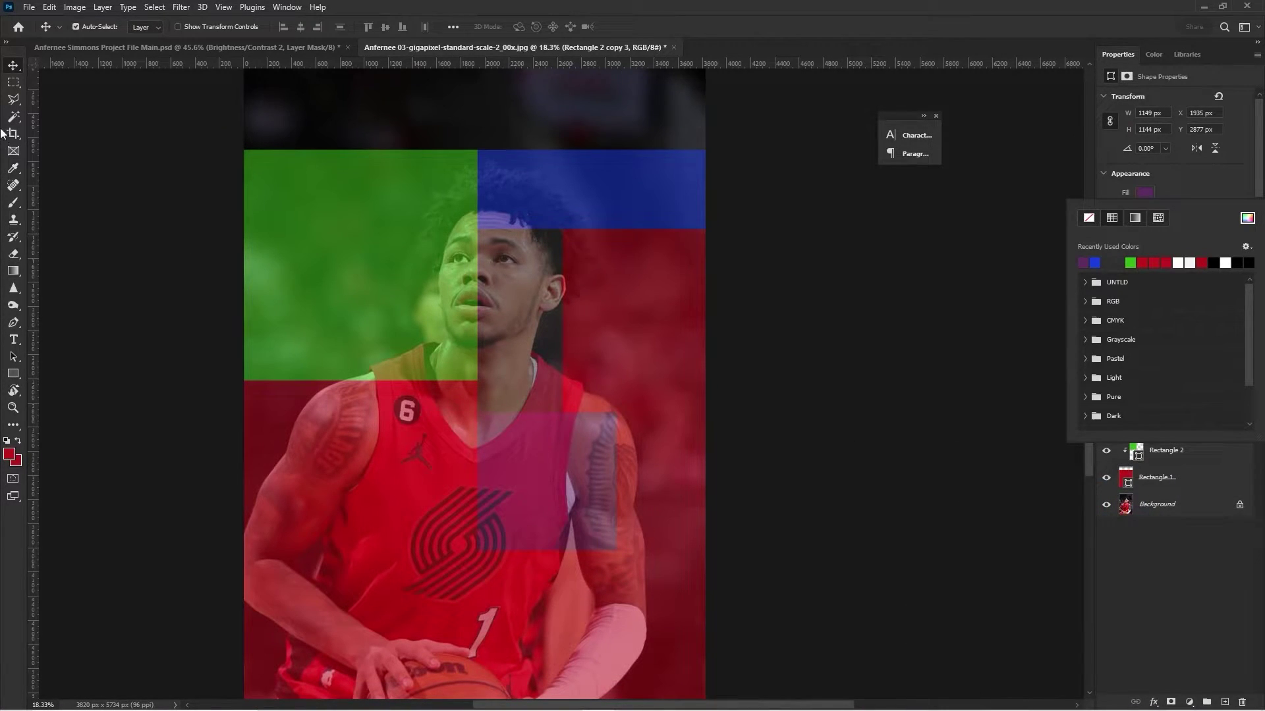
# Duplicate the purple rectangle to below the green block and shorten the copy to about 1149 × 468 px
pyautogui.click(9, 68)
pyautogui.click(132, 154)
pyautogui.click(541, 431)
pyautogui.moveTo(531, 472); pyautogui.dragTo(393, 455)
pyautogui.hotkey('ctrl', 't')
pyautogui.moveTo(408, 522); pyautogui.dragTo(432, 415)
pyautogui.press('Return')
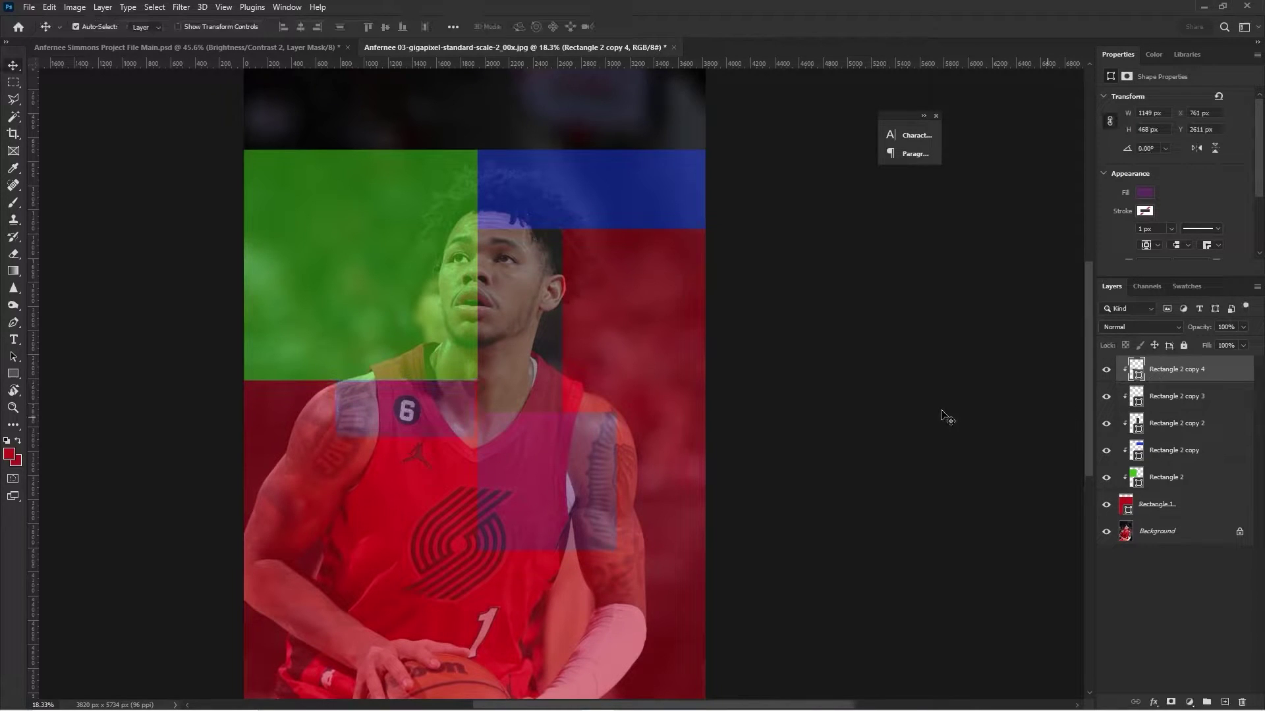
# Narrow the green rectangle from its outer side so its left edge lines up with the small purple rectangle
pyautogui.click(1198, 475)
pyautogui.hotkey('ctrl', 't')
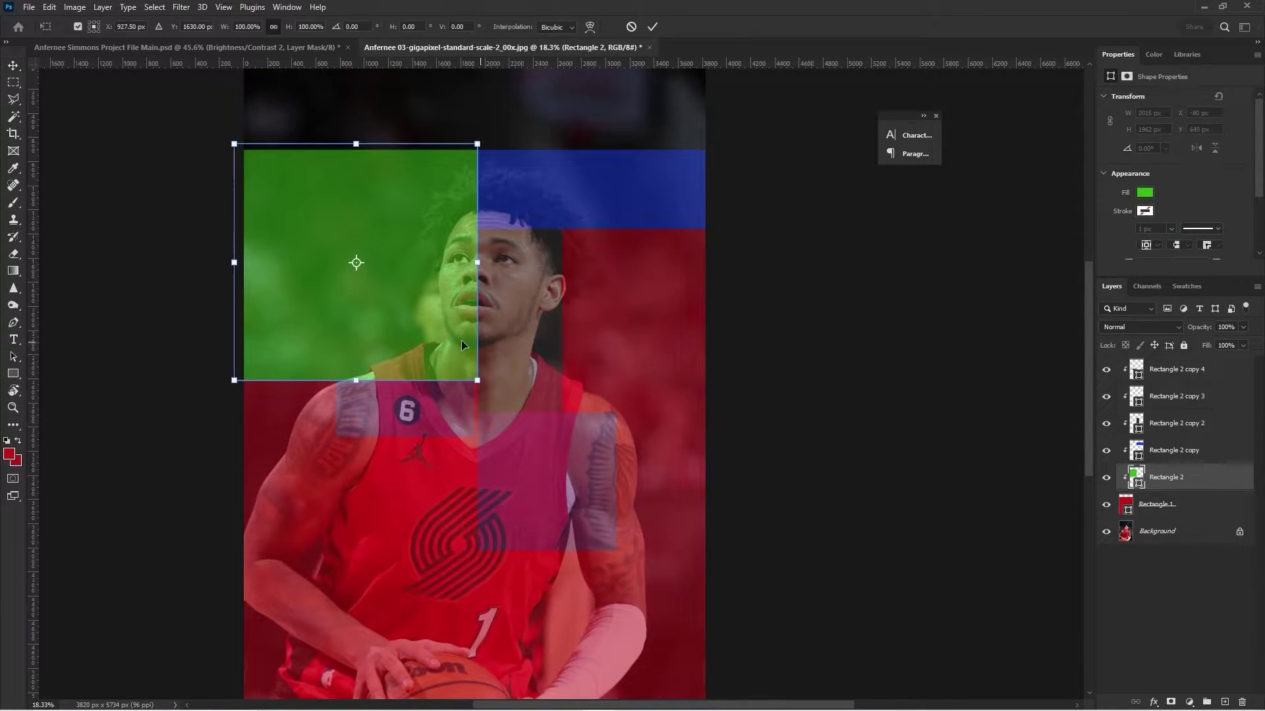
pyautogui.moveTo(248, 267); pyautogui.dragTo(350, 267)
pyautogui.press('Return')
# Duplicate the small purple rectangle to the photo's left edge and resize the copy to about 1935 × 946 px, reaching the larger purple block
pyautogui.moveTo(396, 417); pyautogui.dragTo(307, 476)
pyautogui.hotkey('ctrl', 't')
pyautogui.moveTo(381, 463); pyautogui.dragTo(477, 463)
pyautogui.moveTo(353, 494); pyautogui.dragTo(349, 557)
pyautogui.press('Return')
# Widen the small purple rectangle below the green block to about 1174 px to close the gap at the centre line
pyautogui.scroll(5, 454, 416)
pyautogui.click(355, 413)
pyautogui.hotkey('ctrl', 't')
pyautogui.moveTo(430, 390); pyautogui.dragTo(440, 390)
pyautogui.press('Return')
pyautogui.scroll(-5, 530, 420)
pyautogui.scroll(3, 327, 484)
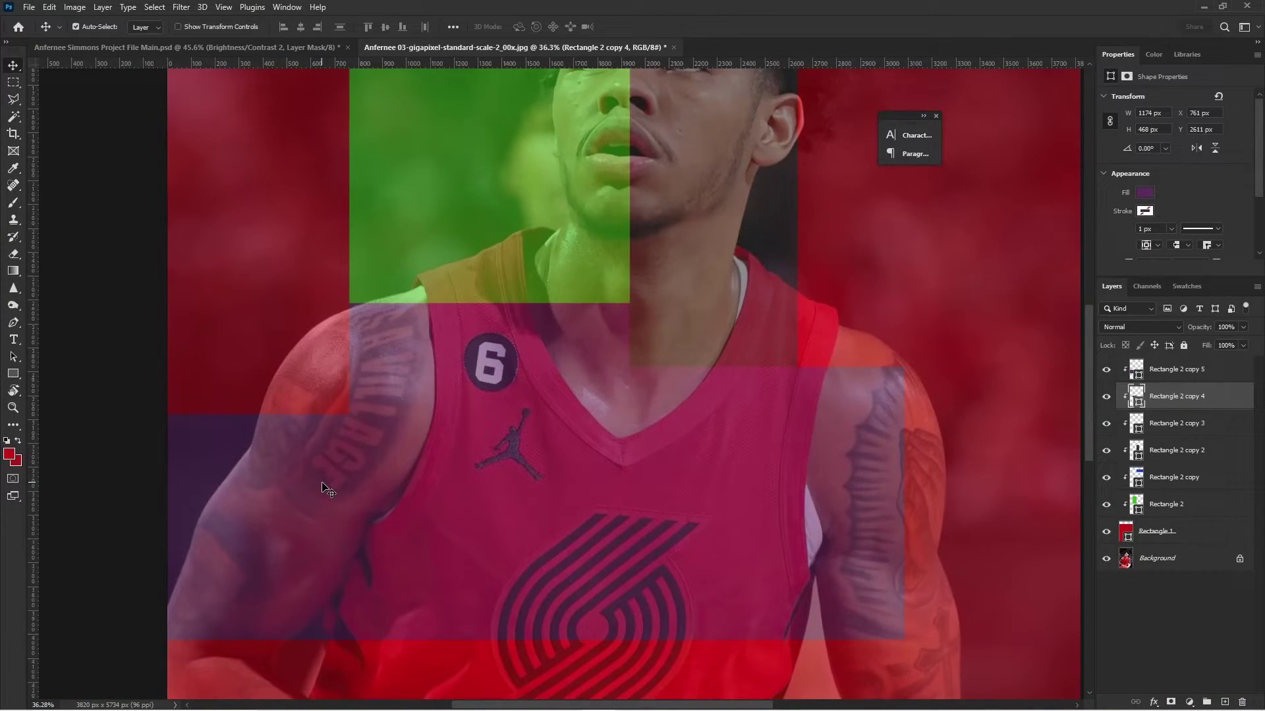
# Change the fill of the wide rectangle at the photo's left edge to the recently used blue
pyautogui.click(327, 485)
pyautogui.click(1144, 193)
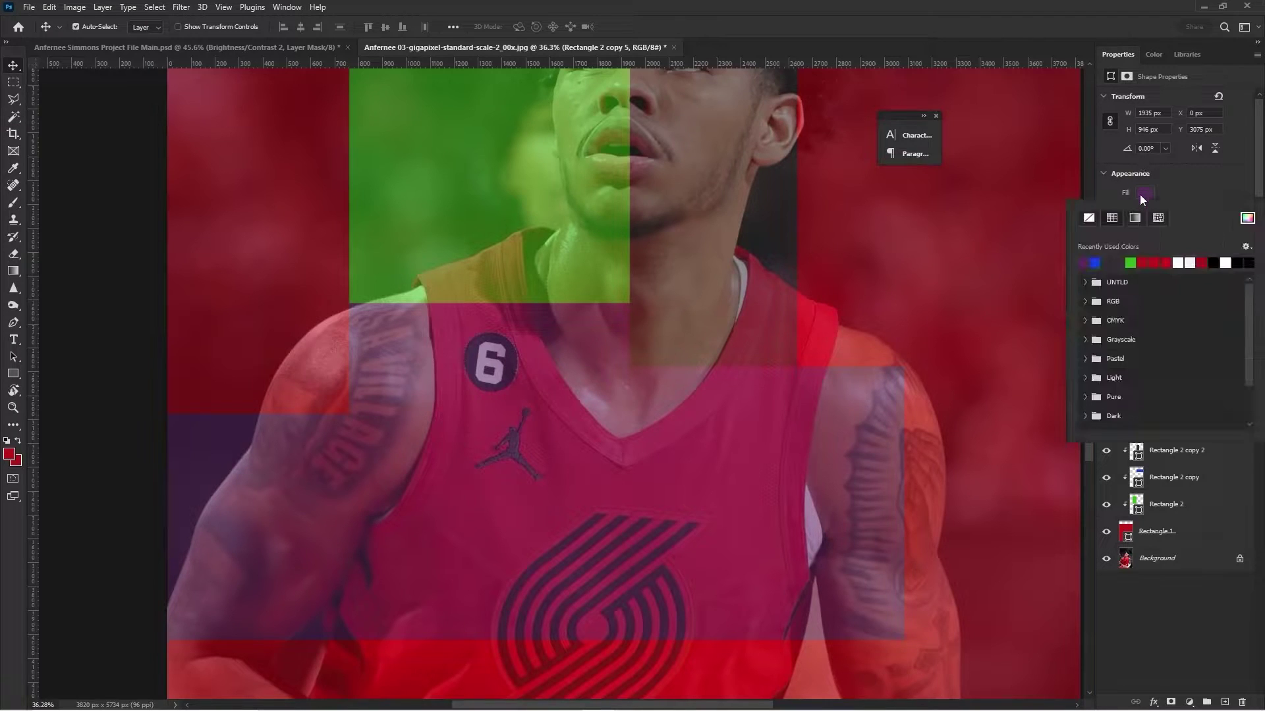
pyautogui.click(1094, 263)
# Try red for the square block over the player's jersey and tattooed arm, and settle on a black fill
pyautogui.scroll(-9, 682, 301)
pyautogui.scroll(2, 717, 310)
pyautogui.click(655, 349)
pyautogui.click(645, 378)
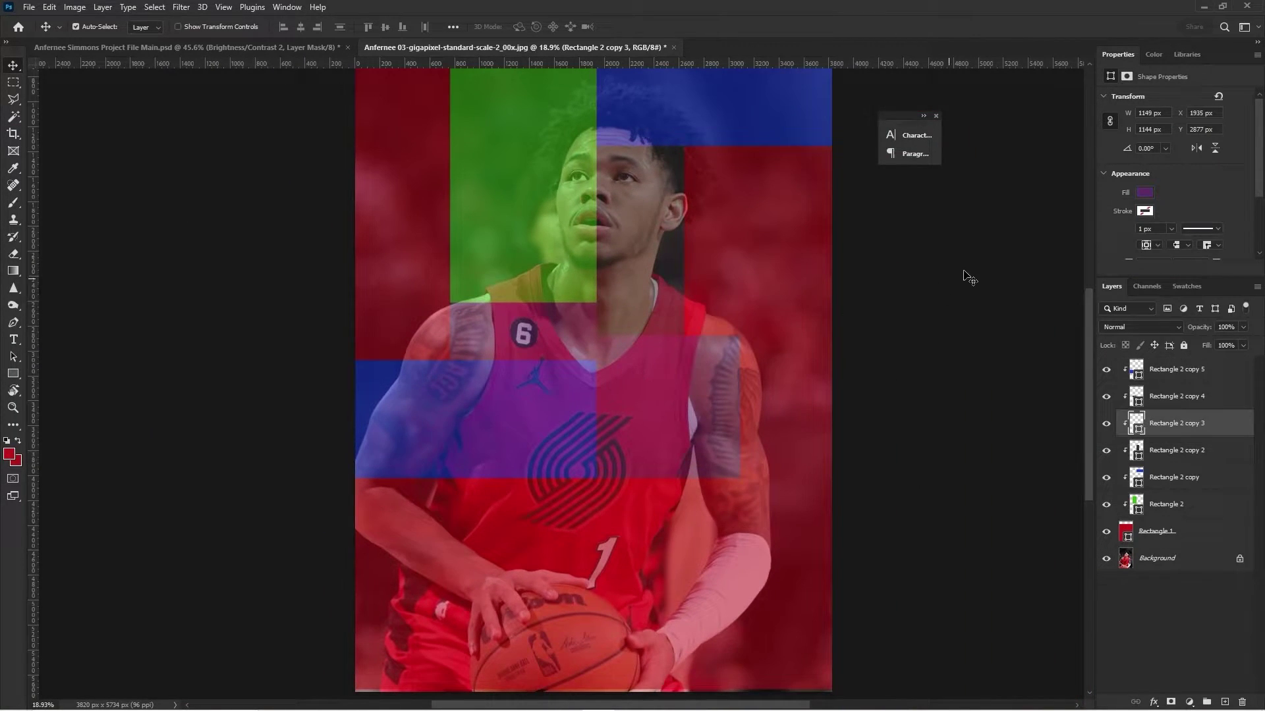
pyautogui.click(1145, 193)
pyautogui.click(1154, 263)
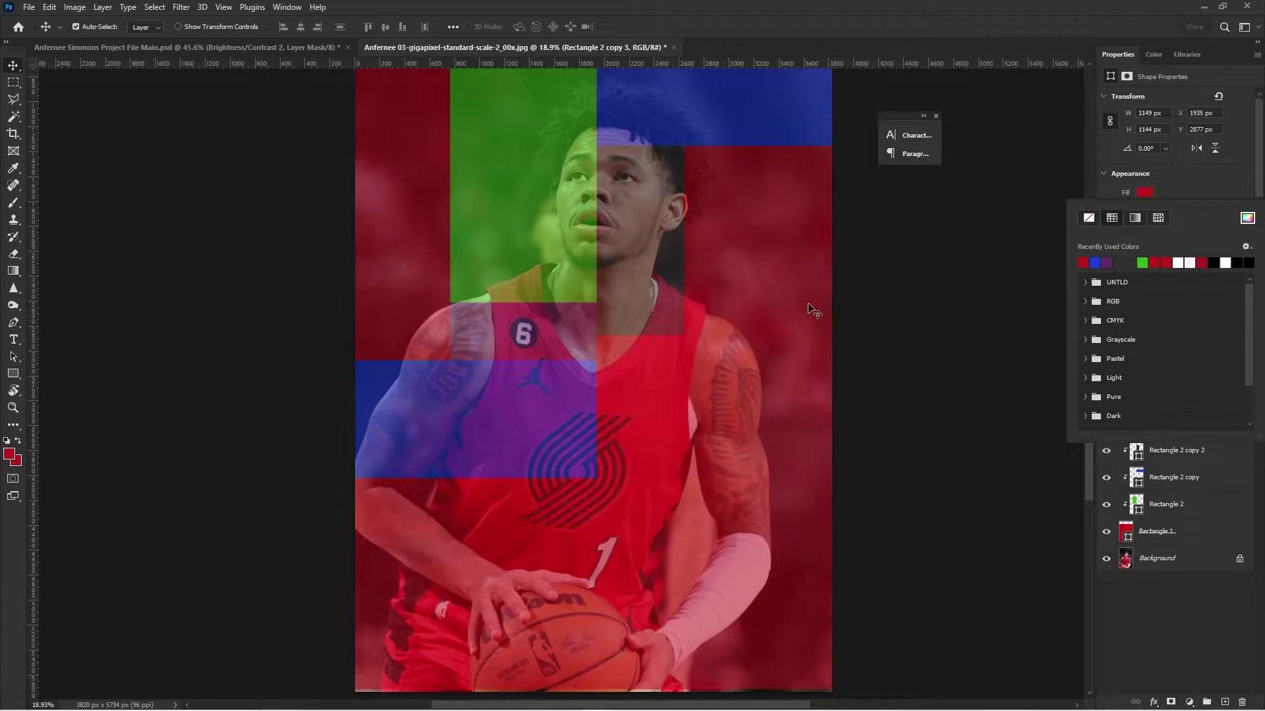
pyautogui.click(1213, 262)
pyautogui.scroll(-2, 534, 313)
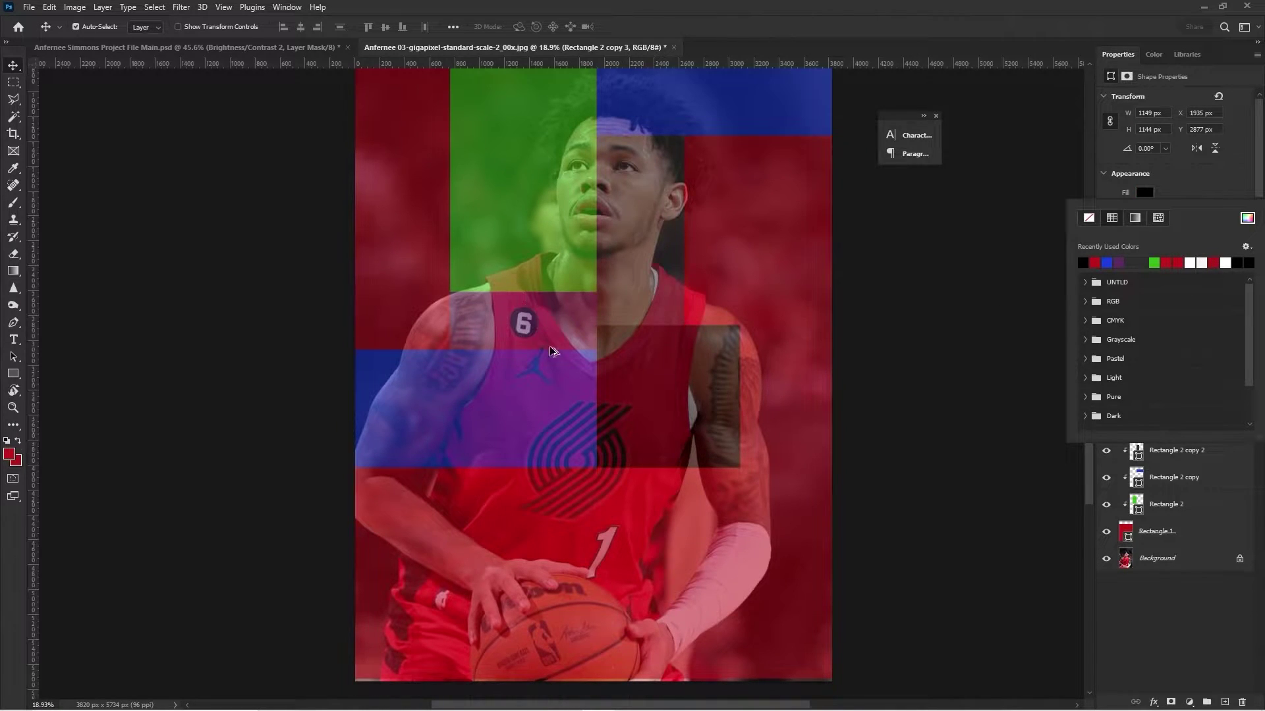
# Duplicate the wide blue rectangle over the lower jersey and basketball and resize the copy to about 1749 × 1536 px
pyautogui.click(542, 392)
pyautogui.moveTo(507, 384); pyautogui.dragTo(599, 480)
pyautogui.hotkey('ctrl', 't')
pyautogui.moveTo(538, 529); pyautogui.dragTo(538, 584)
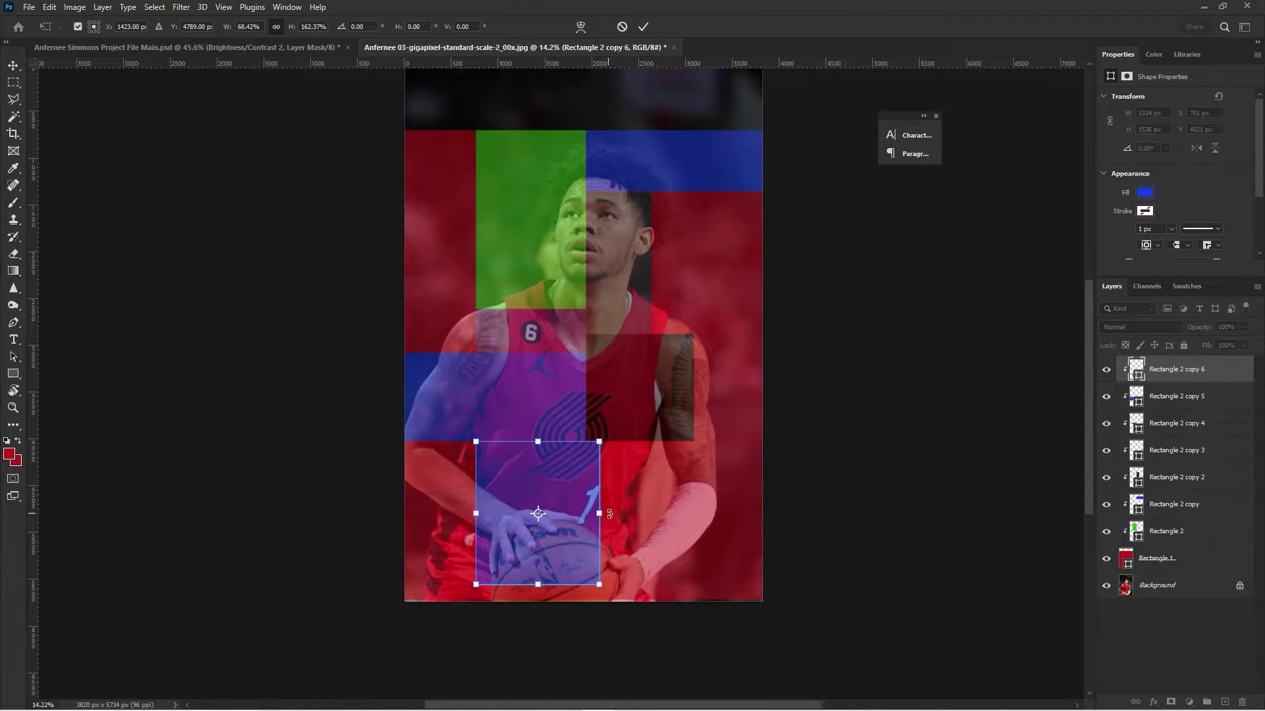
pyautogui.moveTo(599, 513); pyautogui.dragTo(639, 512)
pyautogui.click(843, 428)
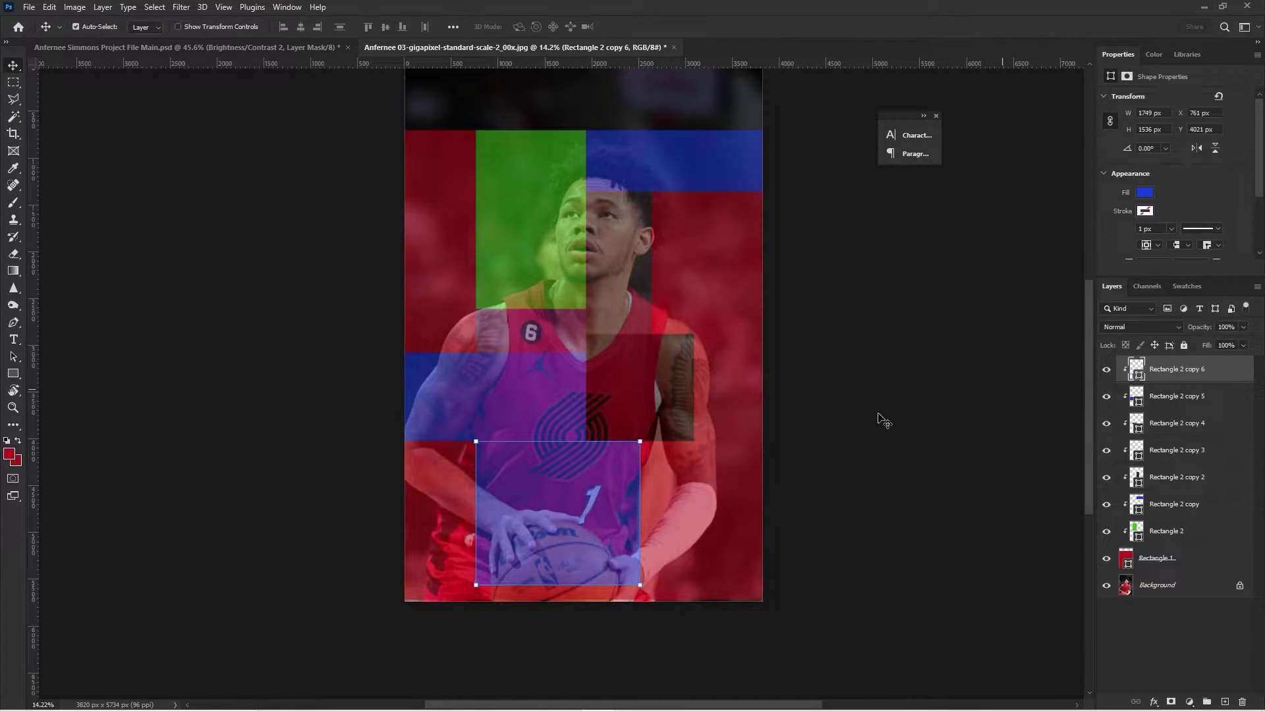
pyautogui.scroll(2, 616, 435)
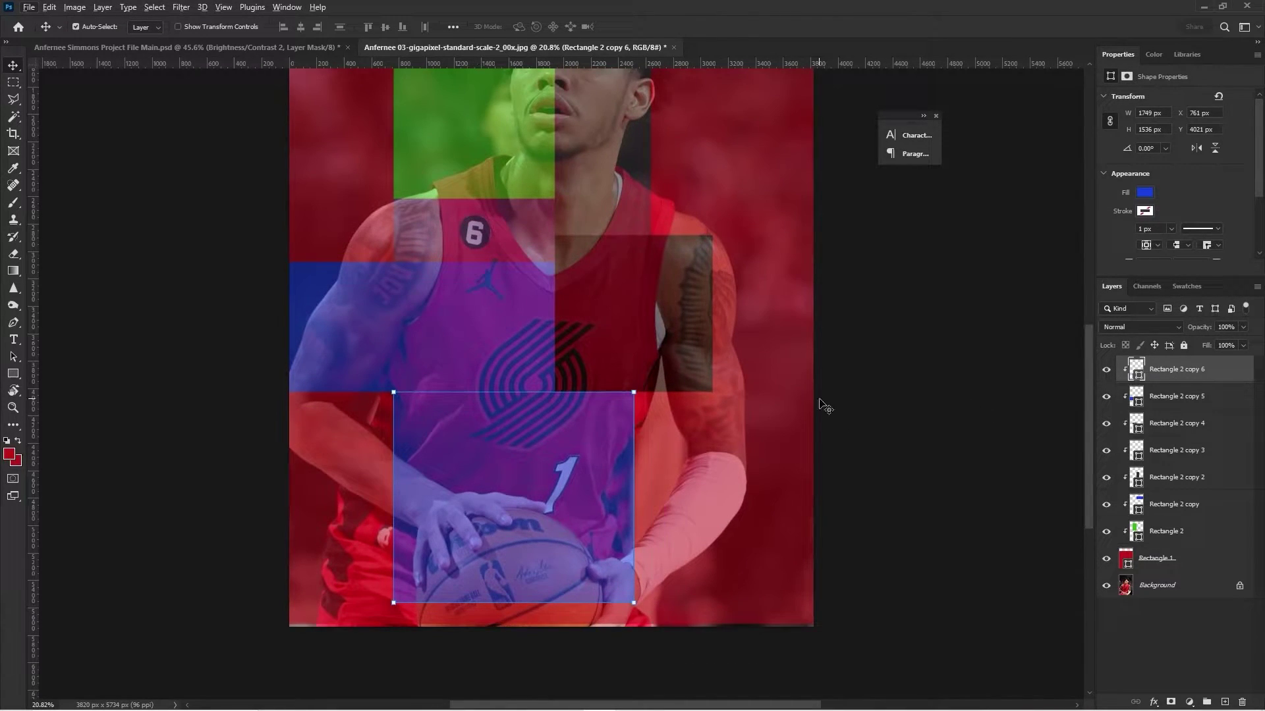
# Try a recently used dark grey fill for the rectangle over the basketball, and settle on a custom golden yellow
pyautogui.click(1145, 197)
pyautogui.click(1143, 263)
pyautogui.click(1246, 218)
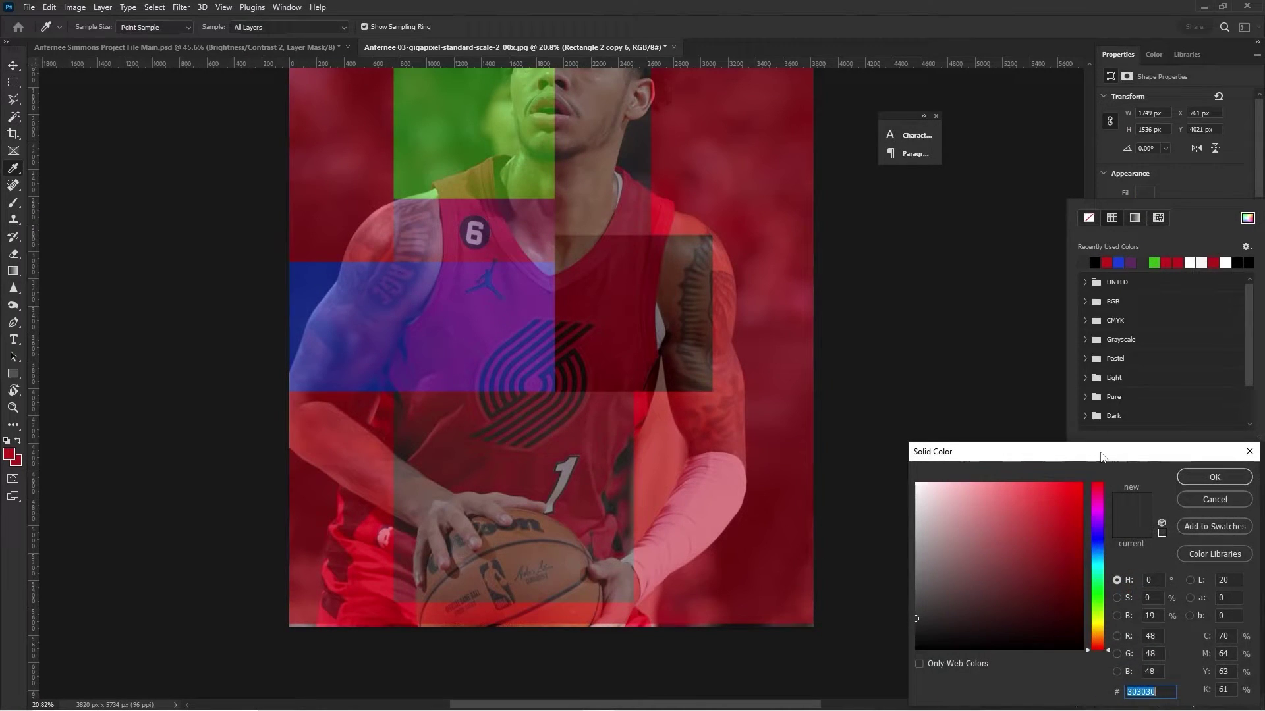
pyautogui.moveTo(1097, 648); pyautogui.dragTo(1097, 629)
pyautogui.click(1080, 500)
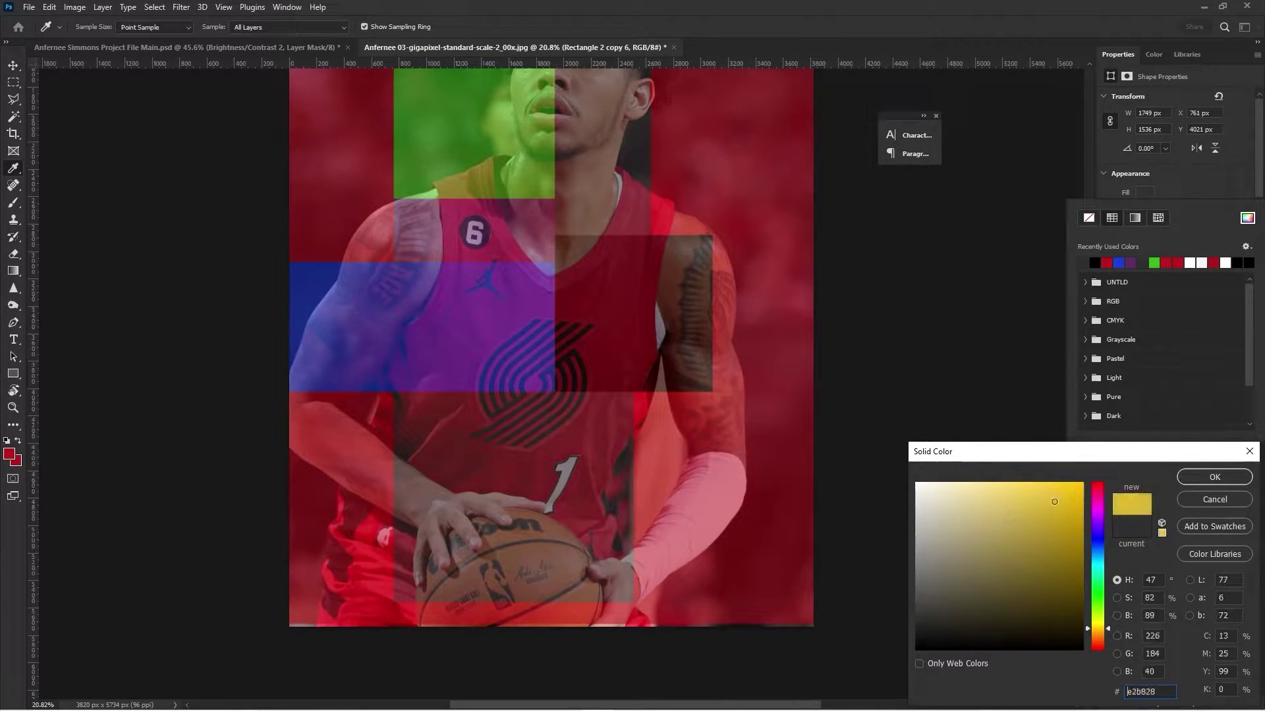
pyautogui.click(1182, 480)
pyautogui.click(636, 489)
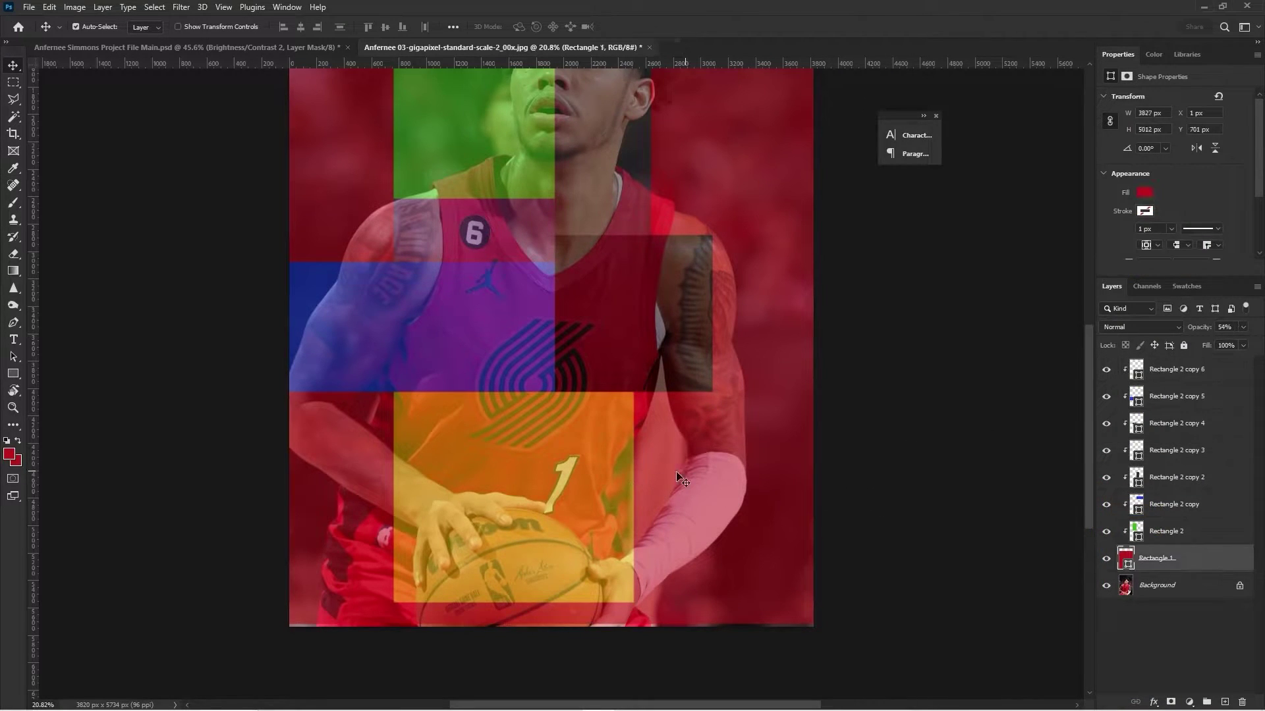
# Duplicate the yellow rectangle beside itself over the player's forearm and resize the copy to about 976 × 907 px
pyautogui.moveTo(489, 476); pyautogui.dragTo(732, 472)
pyautogui.hotkey('ctrl', 't')
pyautogui.moveTo(753, 601); pyautogui.dragTo(753, 518)
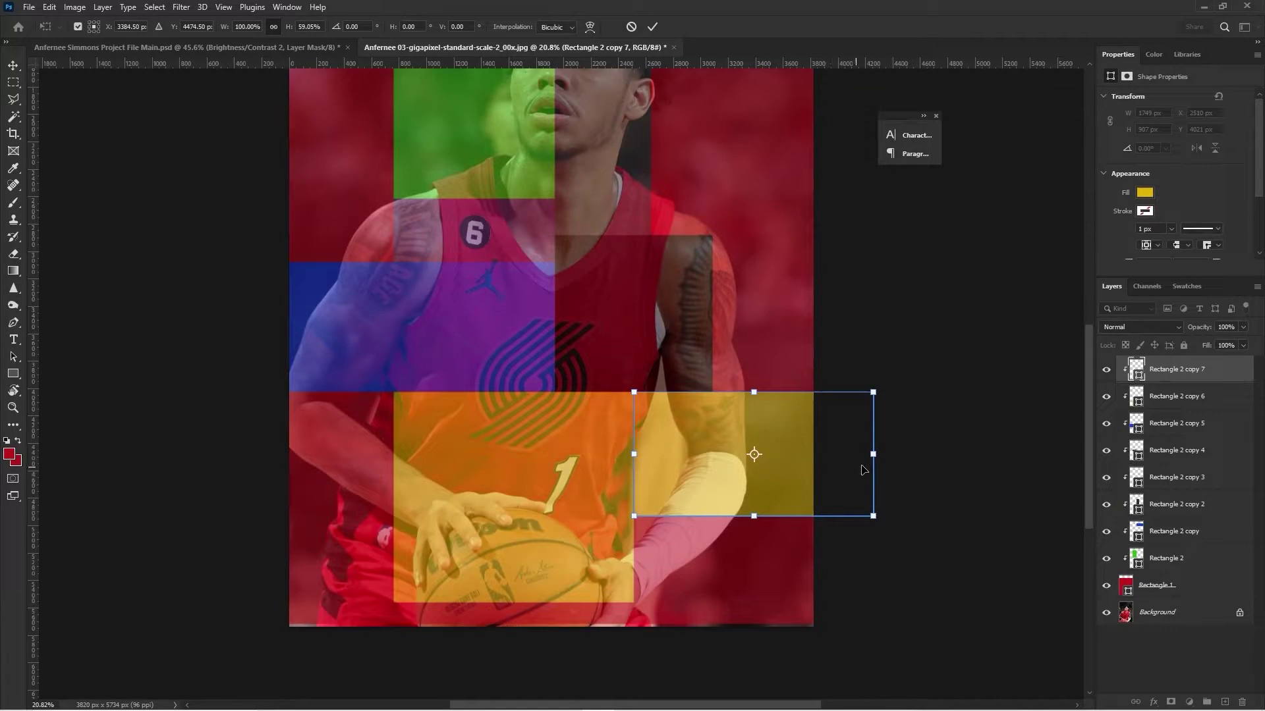
pyautogui.moveTo(873, 453); pyautogui.dragTo(769, 436)
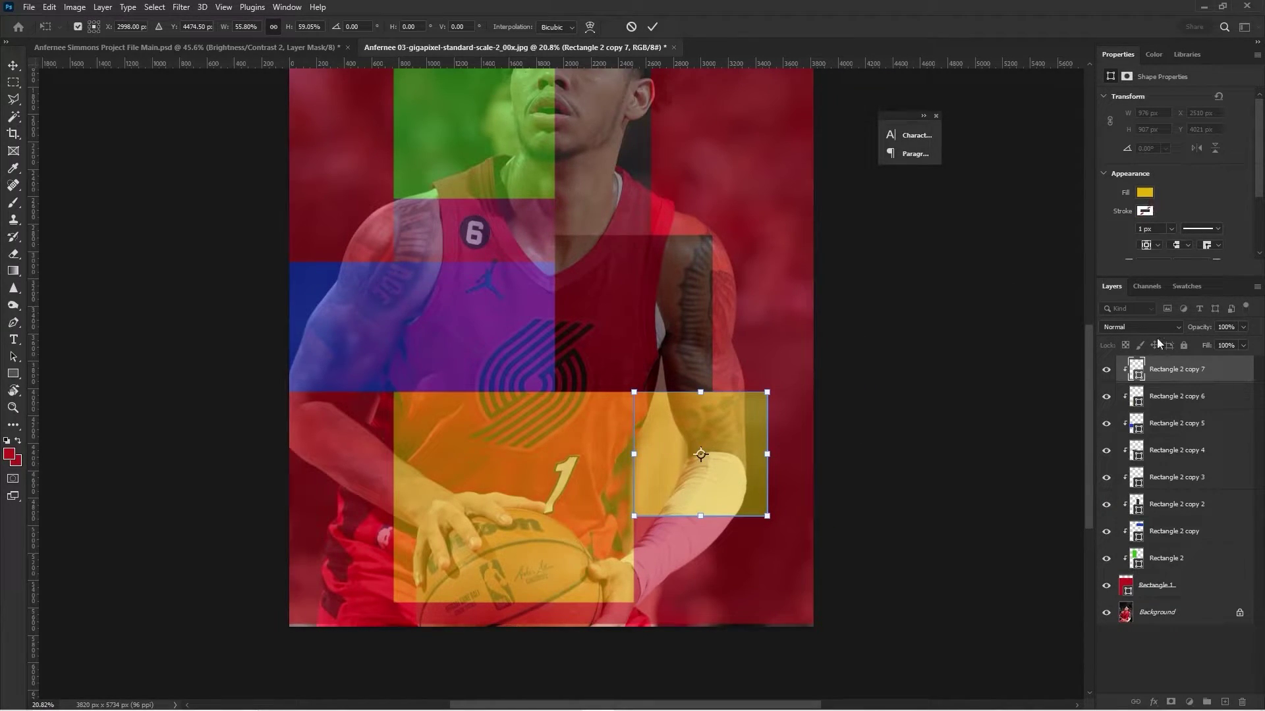
pyautogui.press('Return')
# Change the fill of the rectangle over the forearm to the recently used blue
pyautogui.click(1146, 193)
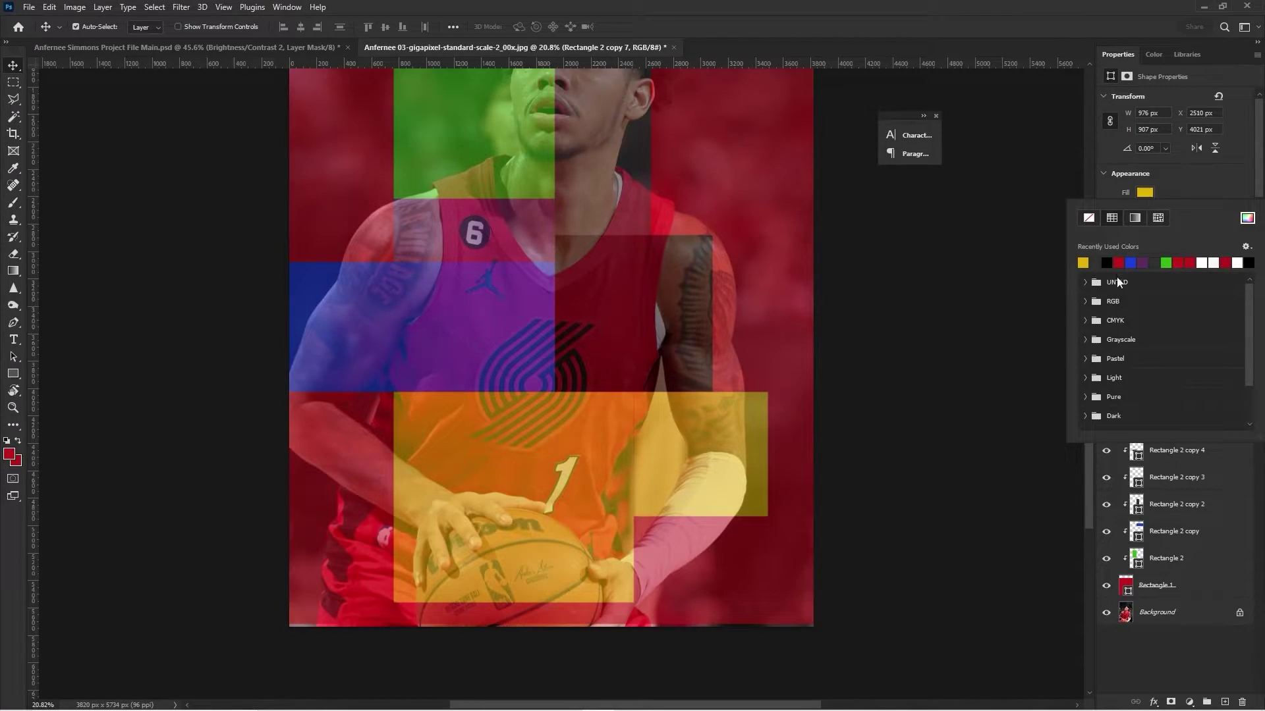
pyautogui.click(1131, 262)
pyautogui.scroll(-4, 814, 329)
pyautogui.scroll(6, 731, 234)
# Duplicate the black square up over the tattooed shoulder near the photo's edge and fill the copy with a recently used red
pyautogui.click(668, 349)
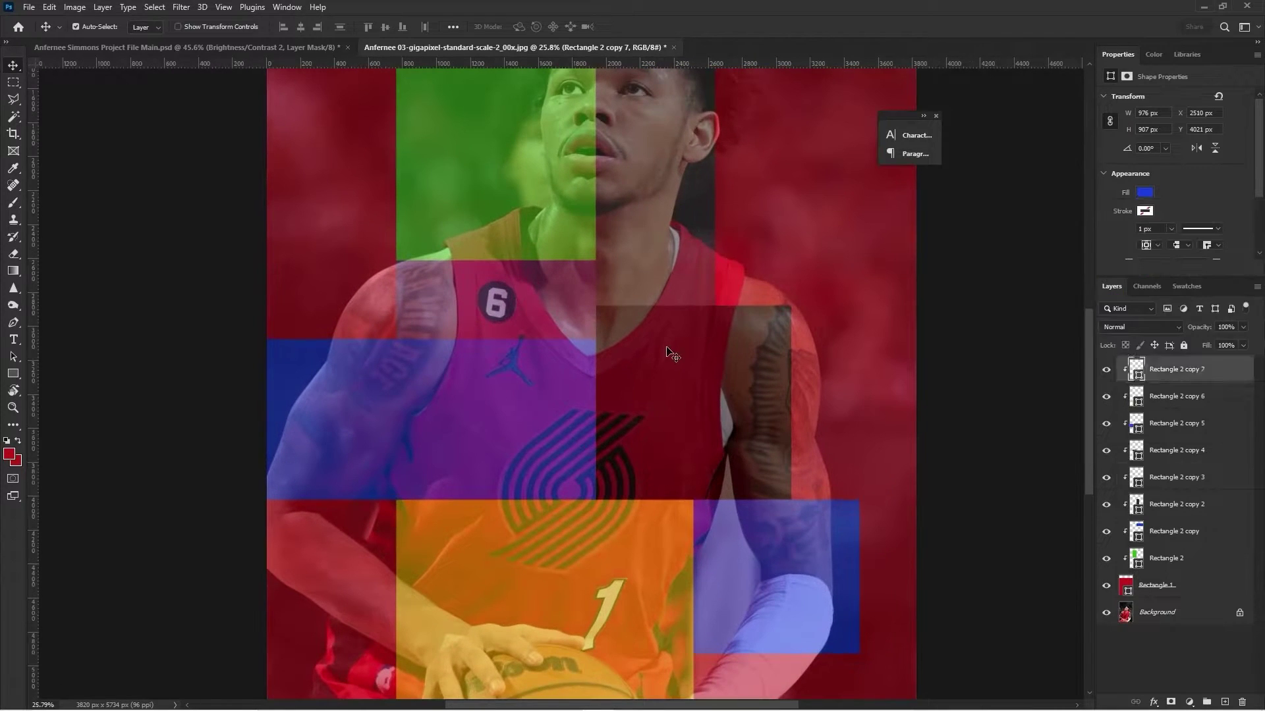
pyautogui.moveTo(745, 341); pyautogui.dragTo(833, 319)
pyautogui.click(1145, 191)
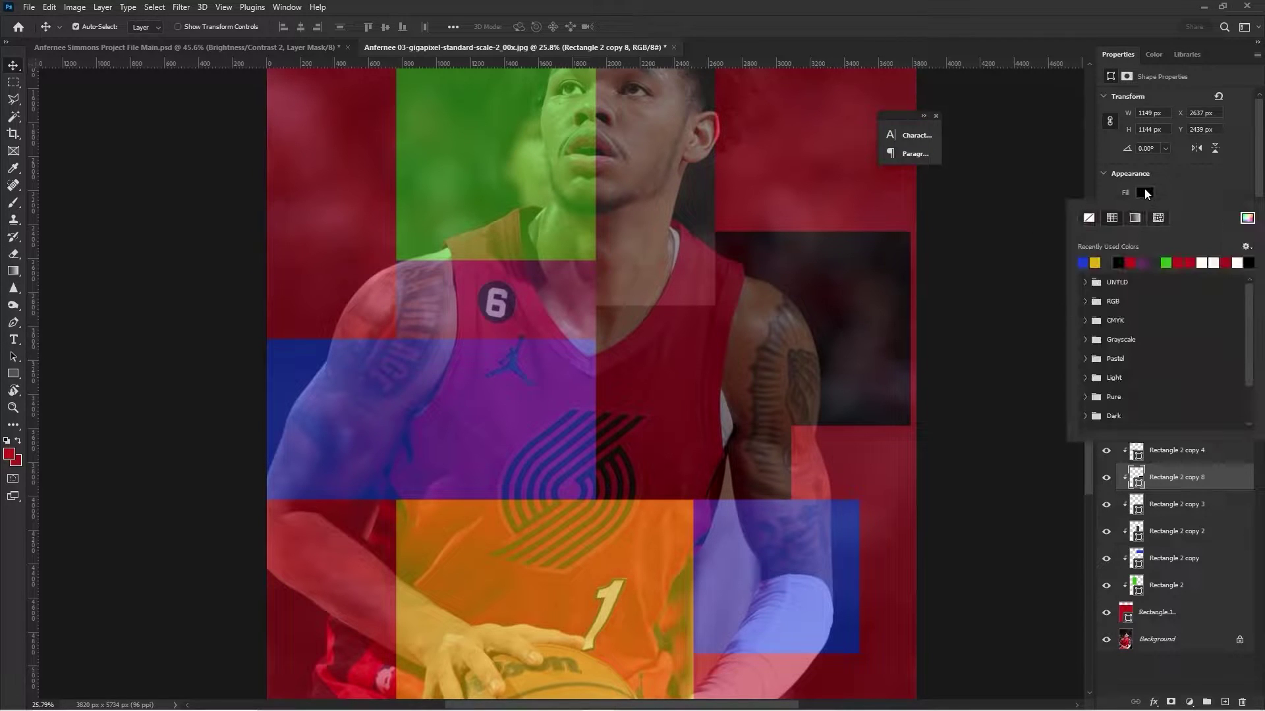
pyautogui.click(1187, 266)
pyautogui.scroll(-6, 665, 282)
pyautogui.scroll(6, 665, 282)
pyautogui.scroll(-9, 710, 334)
pyautogui.press('Return')
pyautogui.scroll(3, 697, 337)
pyautogui.scroll(-2, 596, 334)
pyautogui.scroll(3, 480, 440)
pyautogui.scroll(2, 462, 431)
pyautogui.click(487, 436)
pyautogui.scroll(-5, 425, 448)
pyautogui.scroll(4, 432, 446)
pyautogui.click(467, 448)
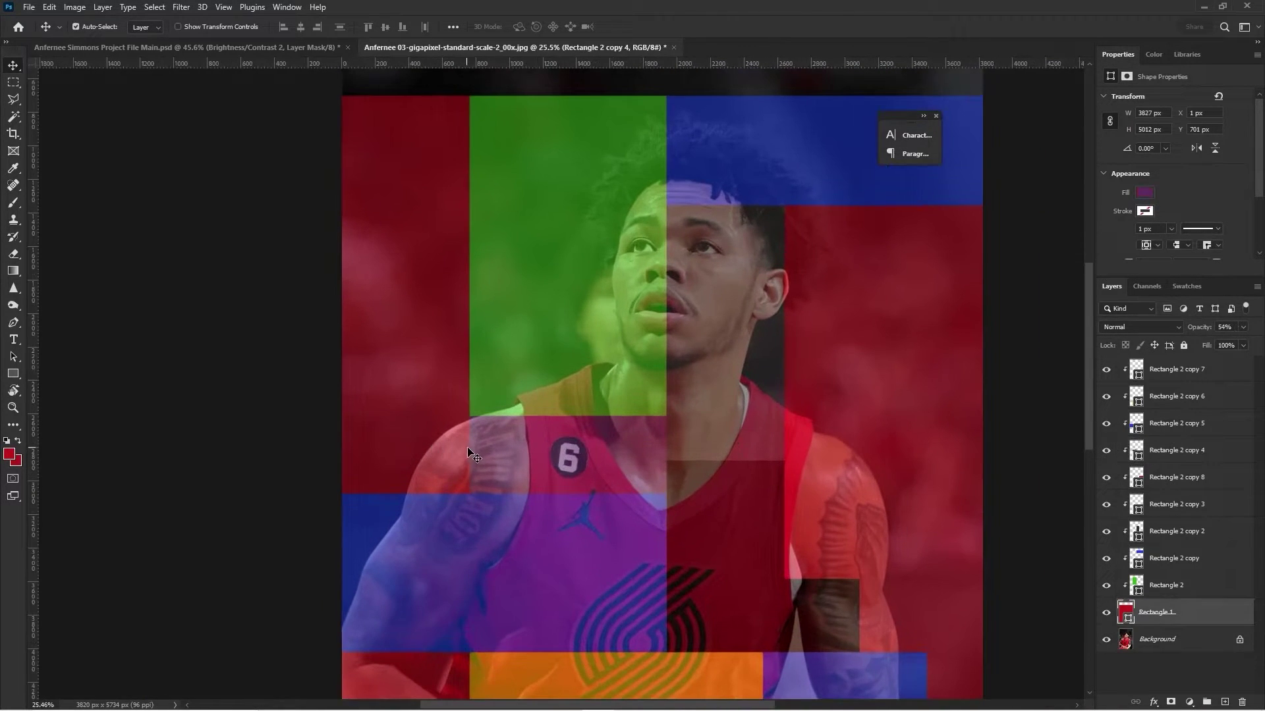
pyautogui.moveTo(514, 441); pyautogui.dragTo(375, 388)
pyautogui.hotkey('ctrl', 'z')
pyautogui.hotkey('ctrl', 't')
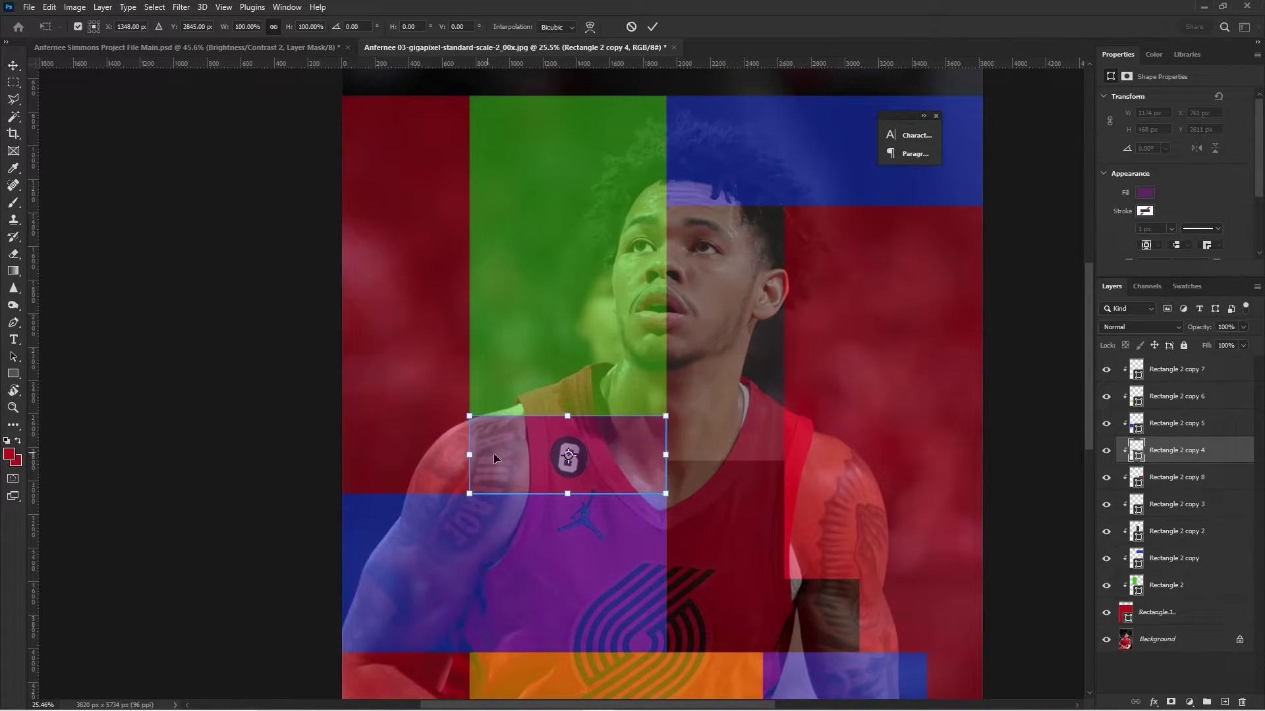
pyautogui.press('Return')
# Duplicate the small purple rectangle below the green block onto the adjacent shoulder and narrow the copy from its outer edge
pyautogui.moveTo(567, 445); pyautogui.dragTo(353, 440)
pyautogui.hotkey('ctrl', 't')
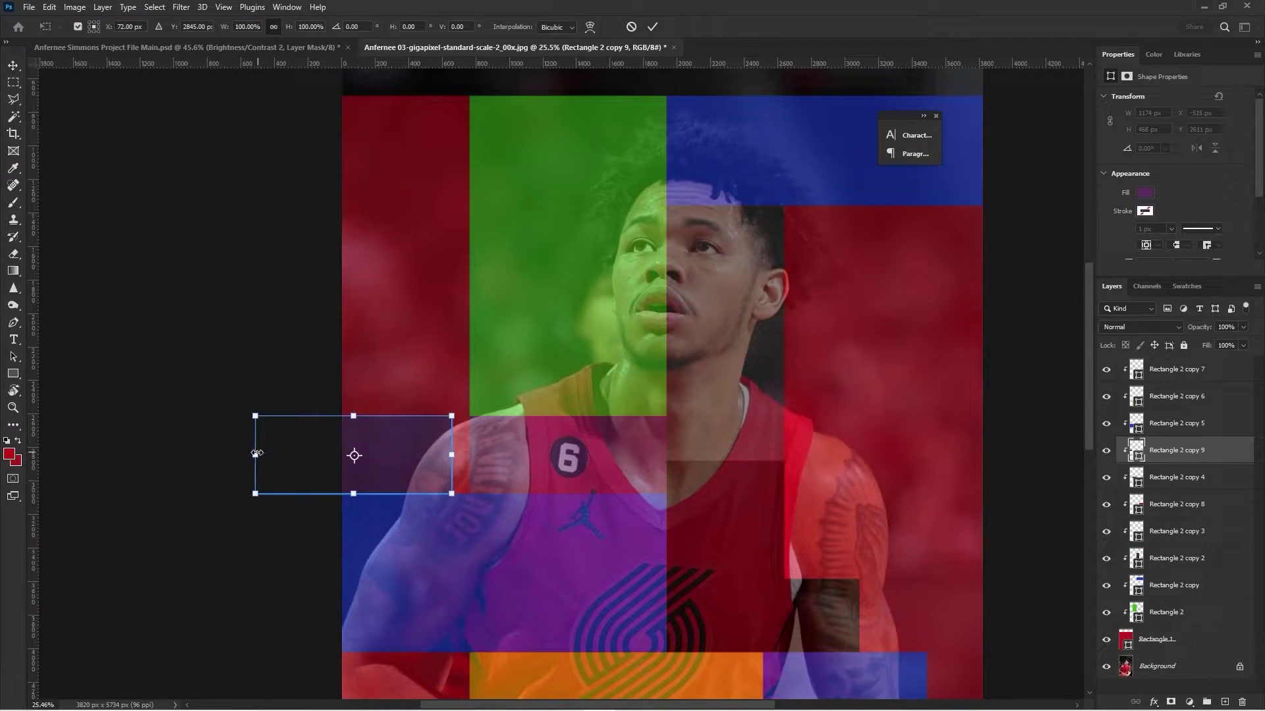
pyautogui.moveTo(256, 453); pyautogui.dragTo(375, 453)
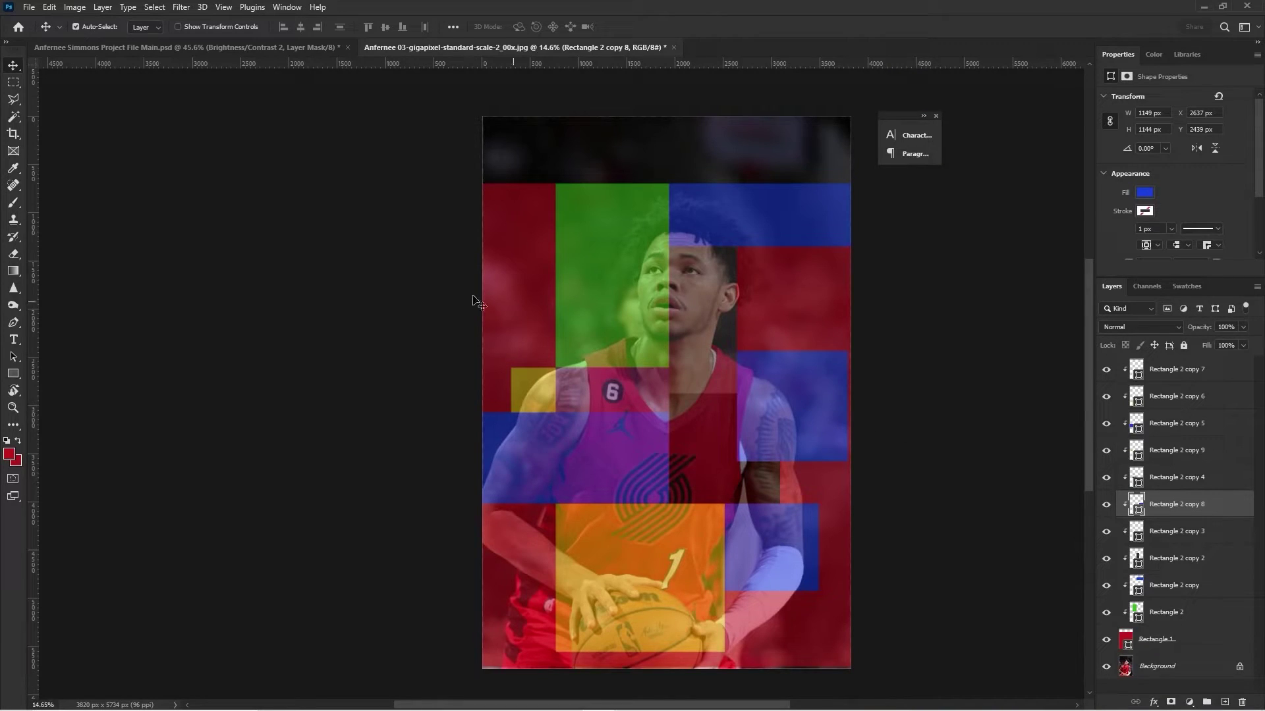
# Convert the Background into a regular layer and rename it Ant 1
pyautogui.click(1157, 667)
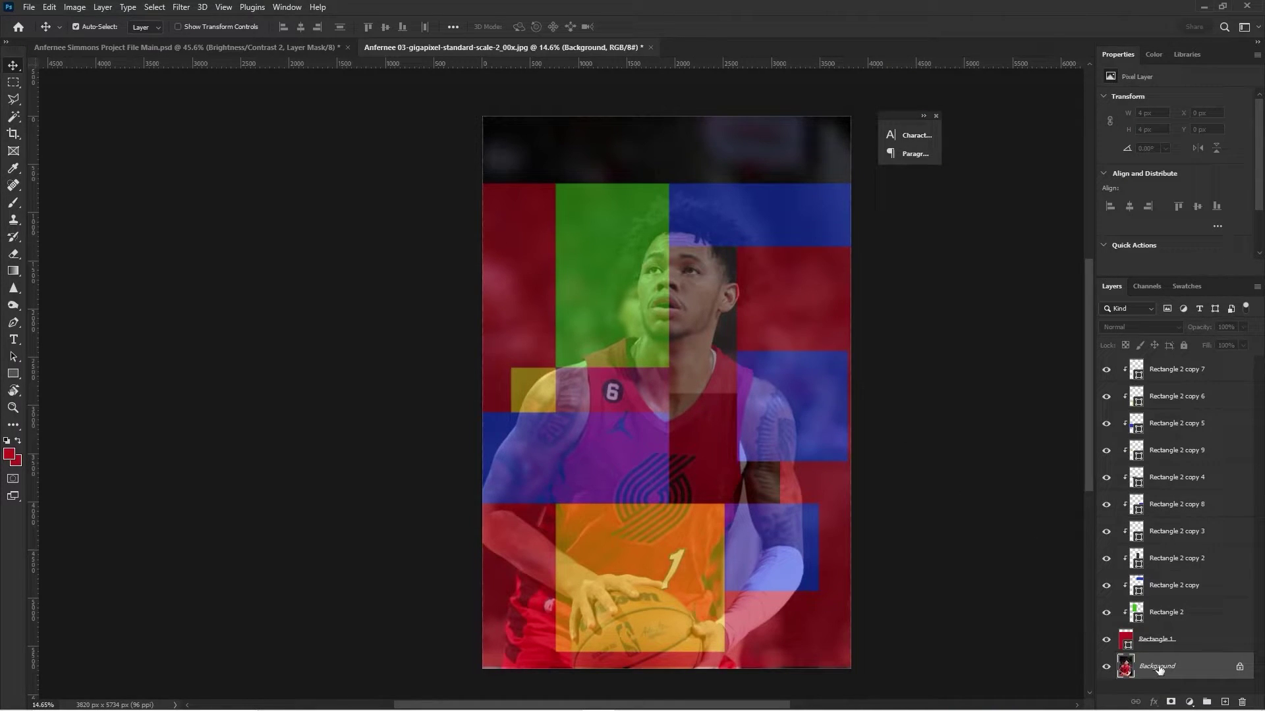
pyautogui.doubleClick(1157, 667)
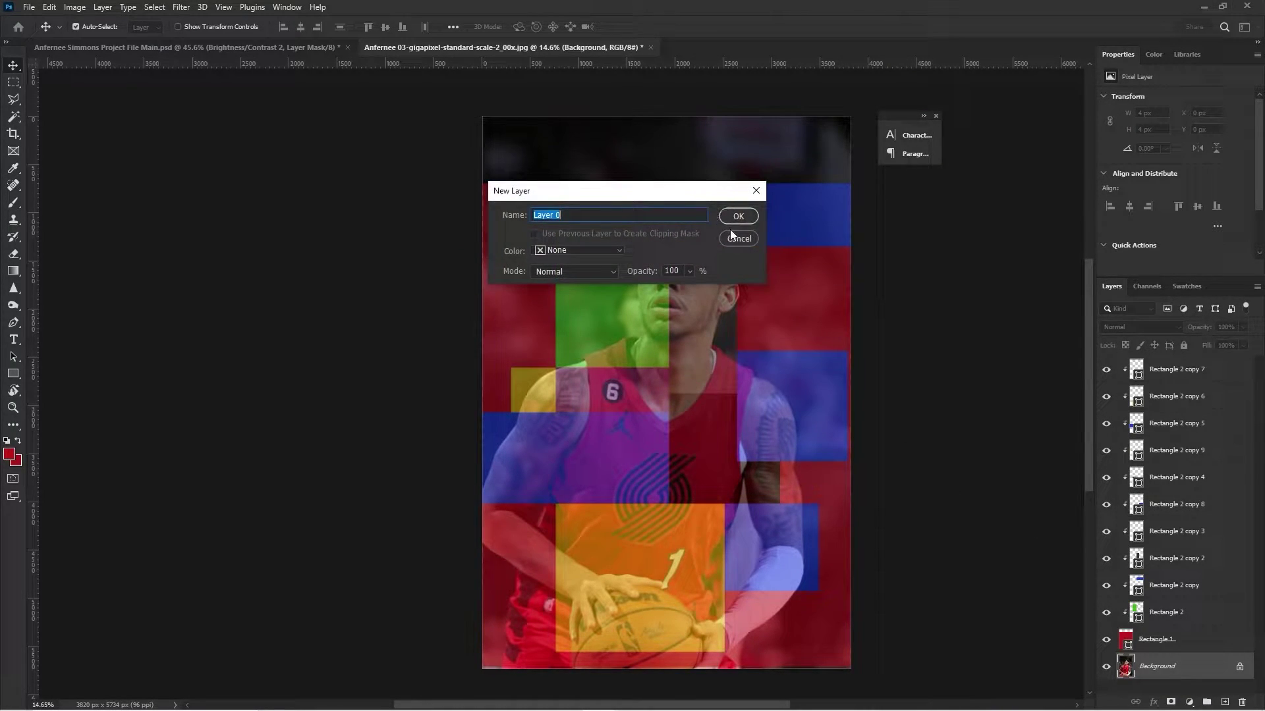
pyautogui.click(734, 237)
pyautogui.keyDown('alt'); pyautogui.doubleClick(1158, 667); pyautogui.keyUp('alt')
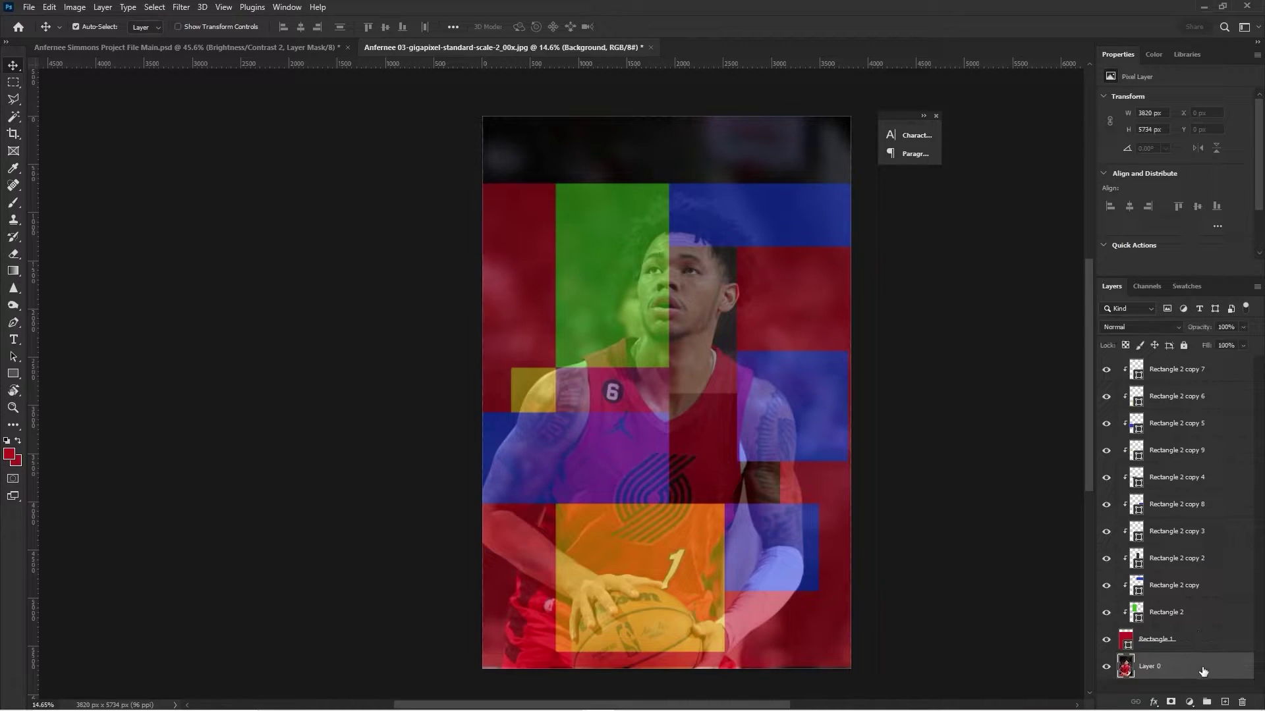
pyautogui.click(1158, 667)
pyautogui.write('Ant 1')
pyautogui.press('Return')
# Duplicate the Ant 1 layer and rename the original underneath as Base
pyautogui.hotkey('ctrl', 'j')
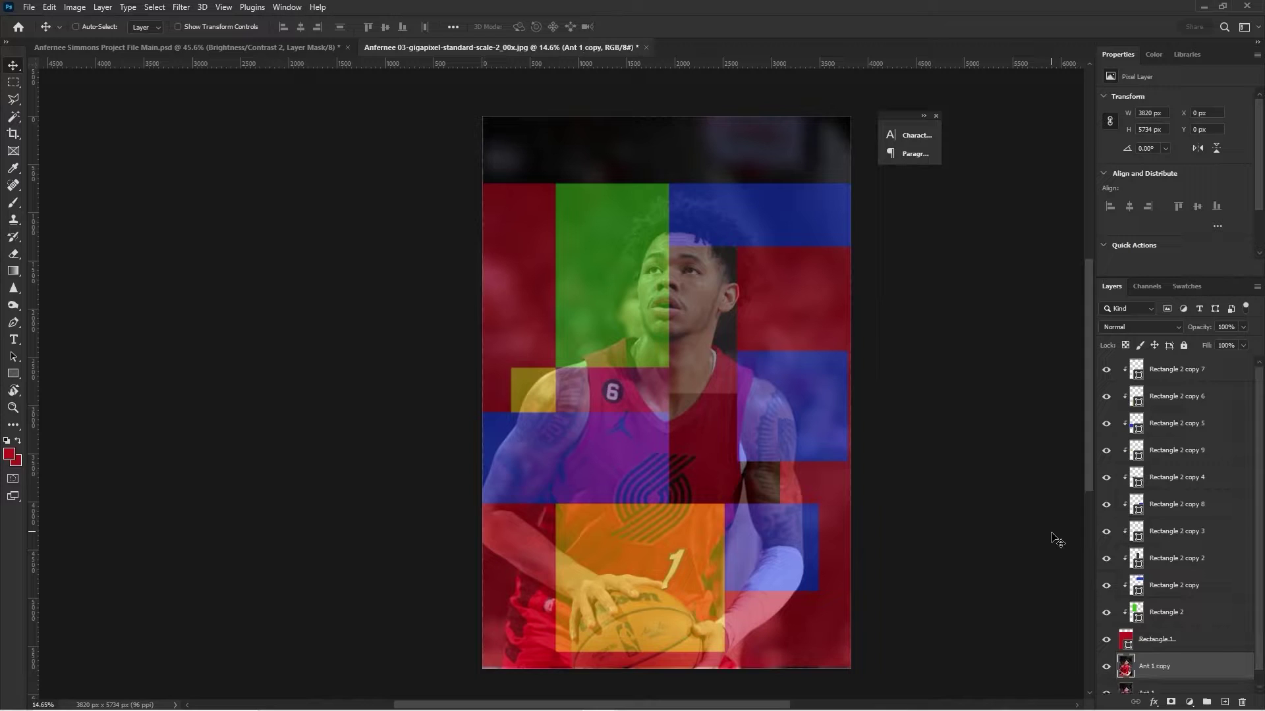
pyautogui.doubleClick(1146, 680)
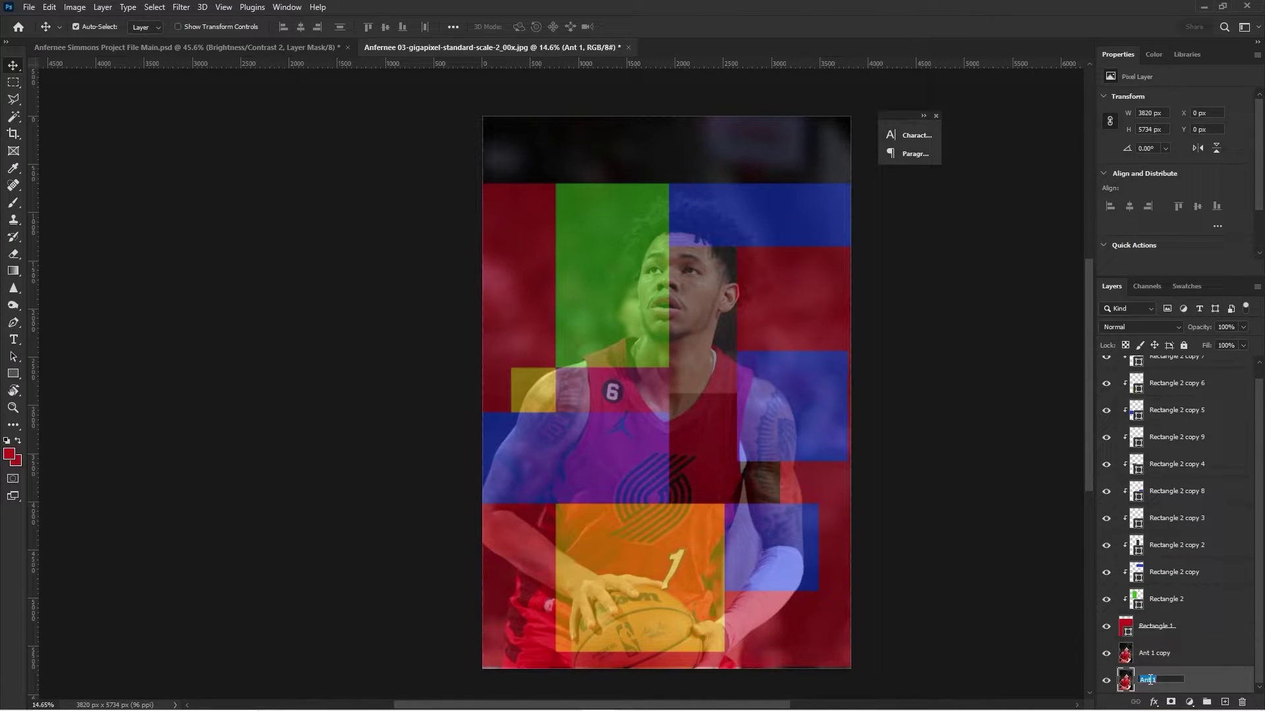
pyautogui.write('Base')
pyautogui.press('Return')
# Give the Base layer a red colour label and hide it
pyautogui.rightClick(1150, 683)
pyautogui.click(1120, 560)
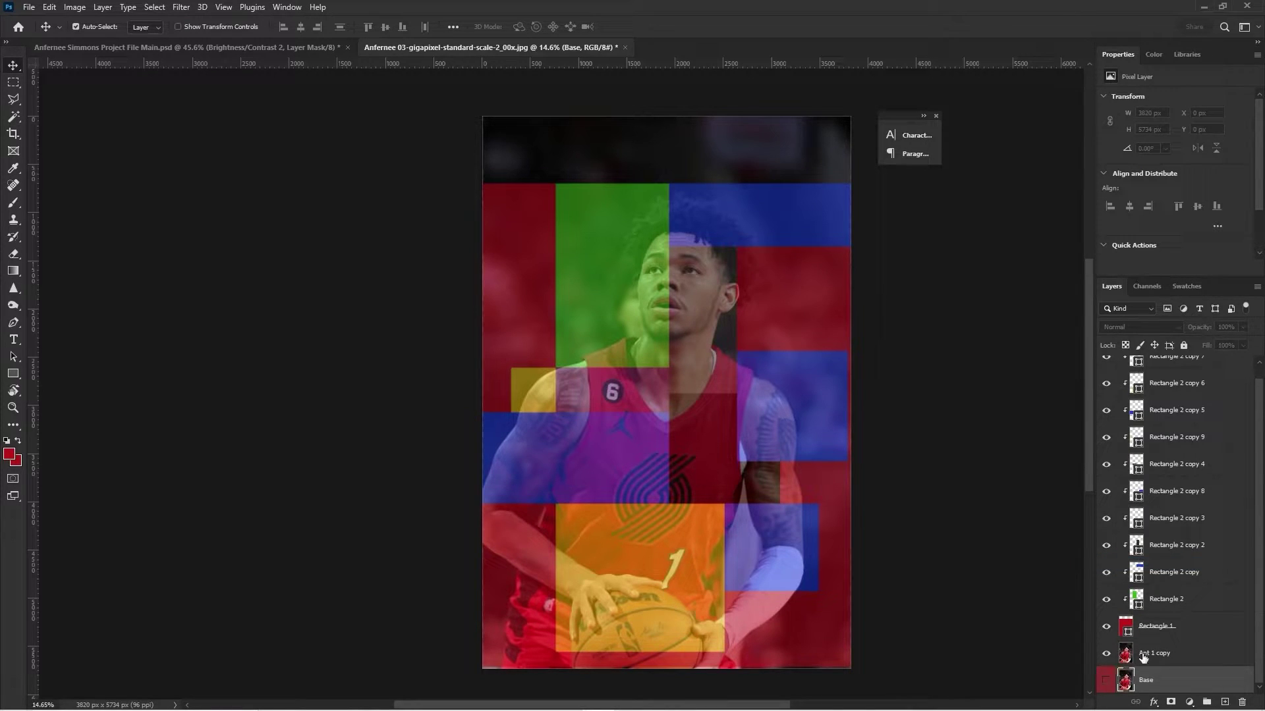
pyautogui.click(1106, 683)
# Load the green Rectangle 2 shape as a selection and copy that area of Ant 1 copy to a new layer
pyautogui.click(1149, 652)
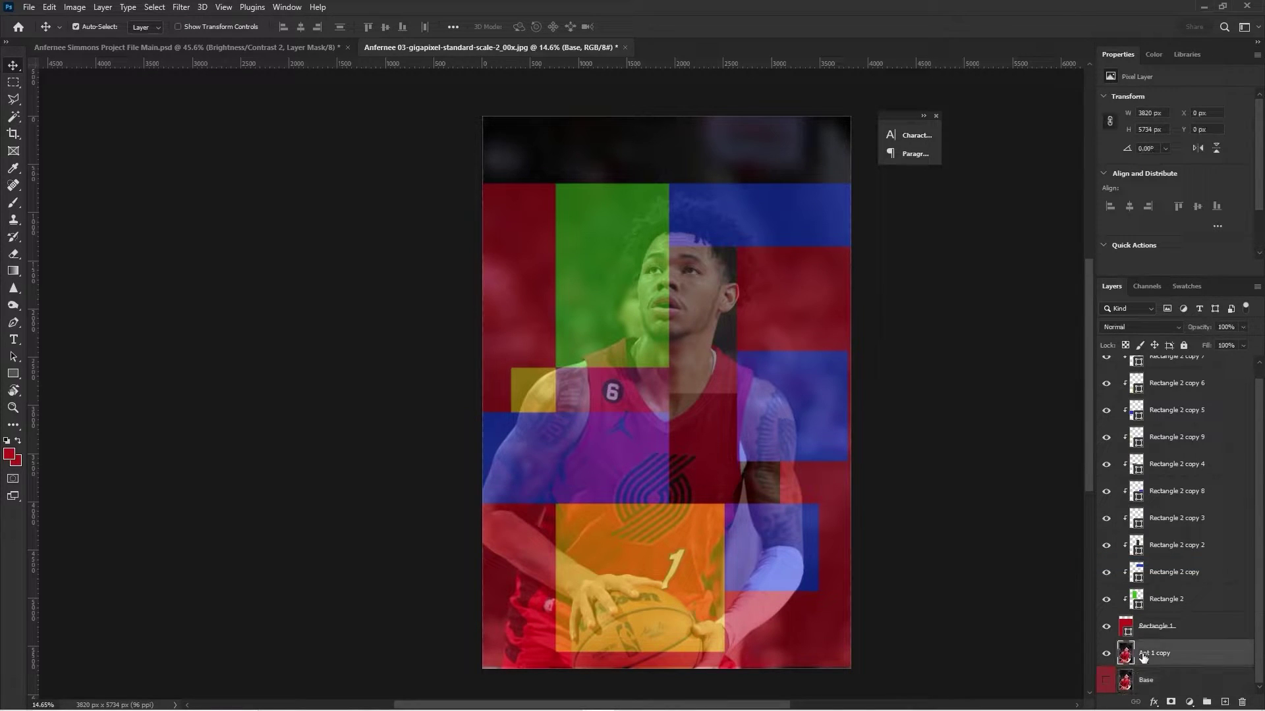
pyautogui.click(1122, 628)
pyautogui.click(1130, 598)
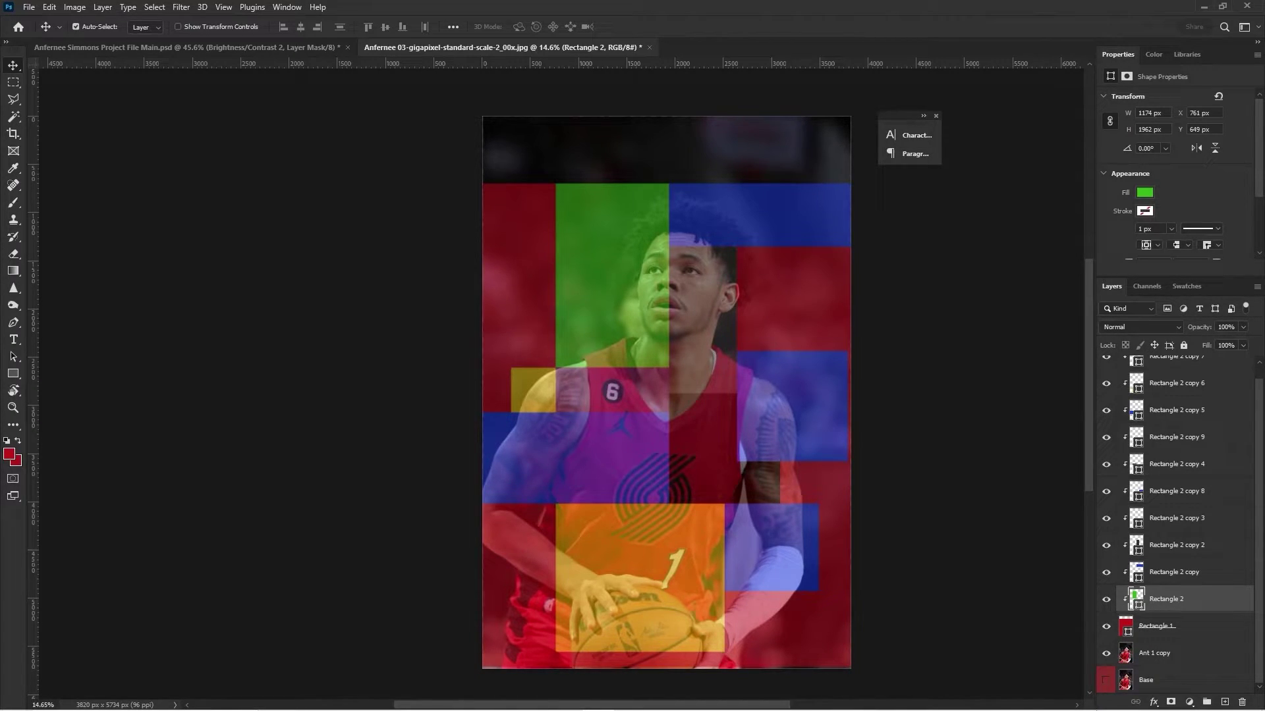
pyautogui.click(1125, 631)
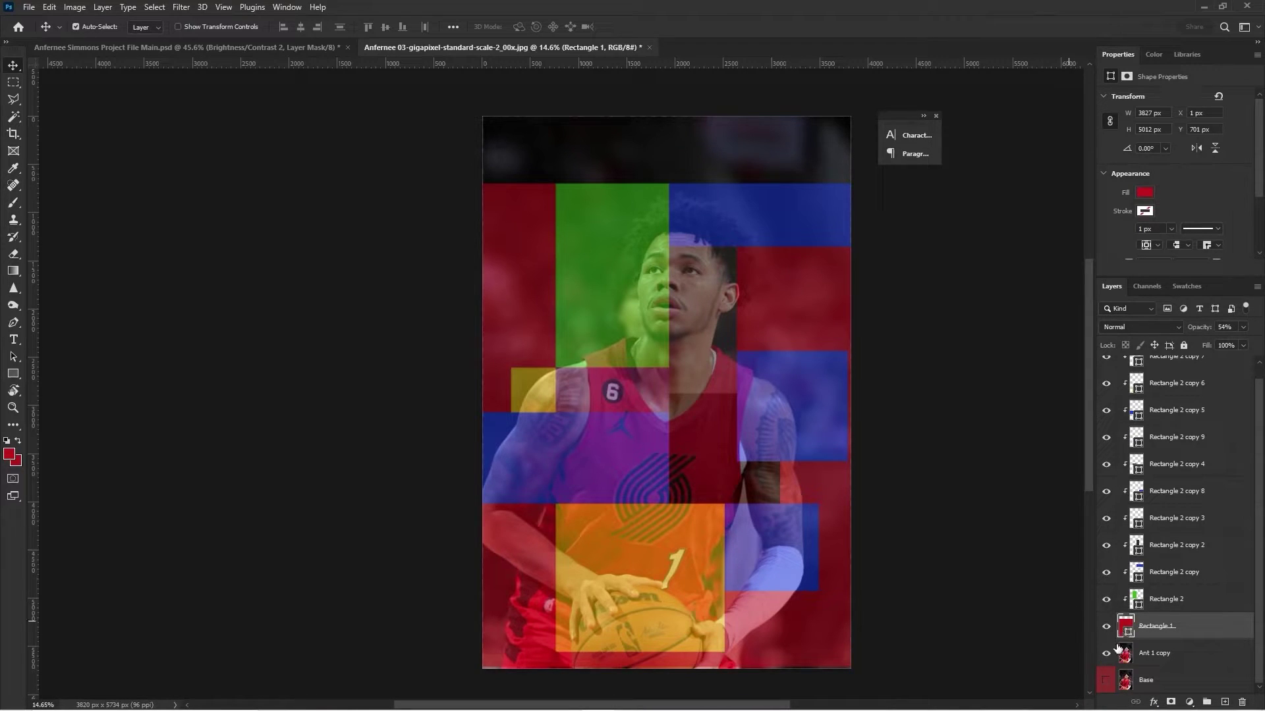
pyautogui.press('ctrl')
pyautogui.click(1178, 601)
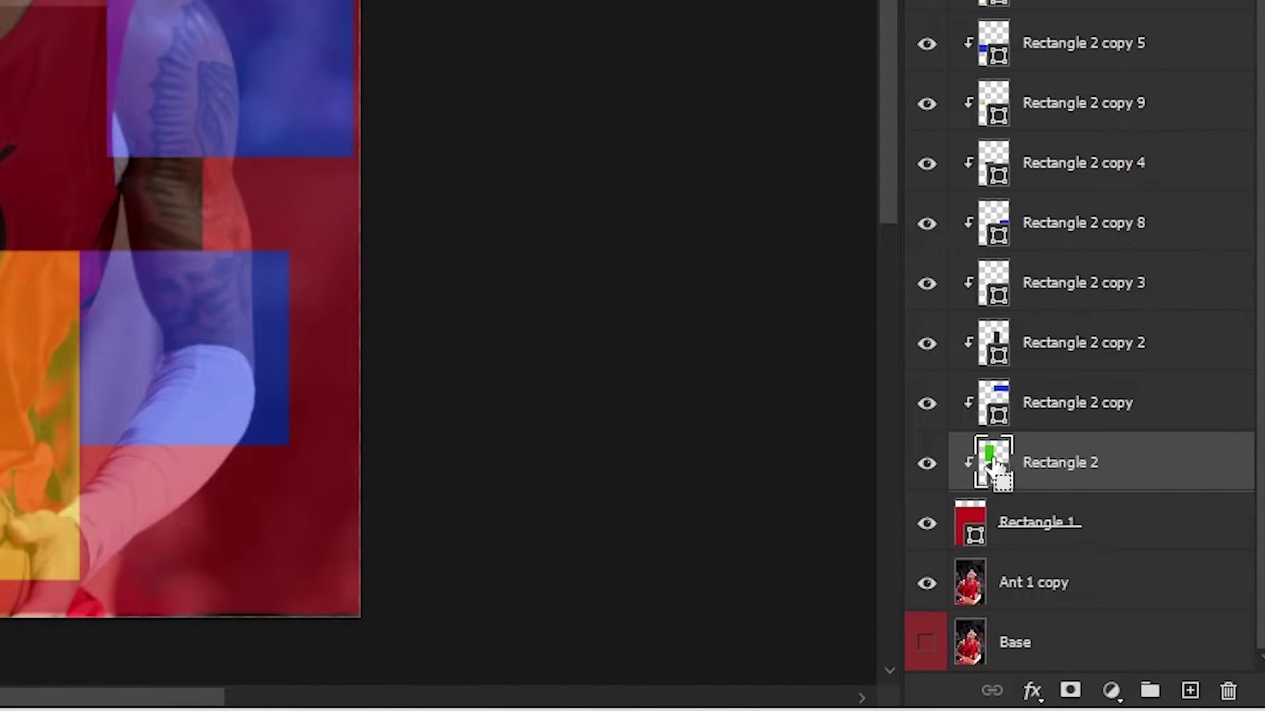
pyautogui.click(1004, 591)
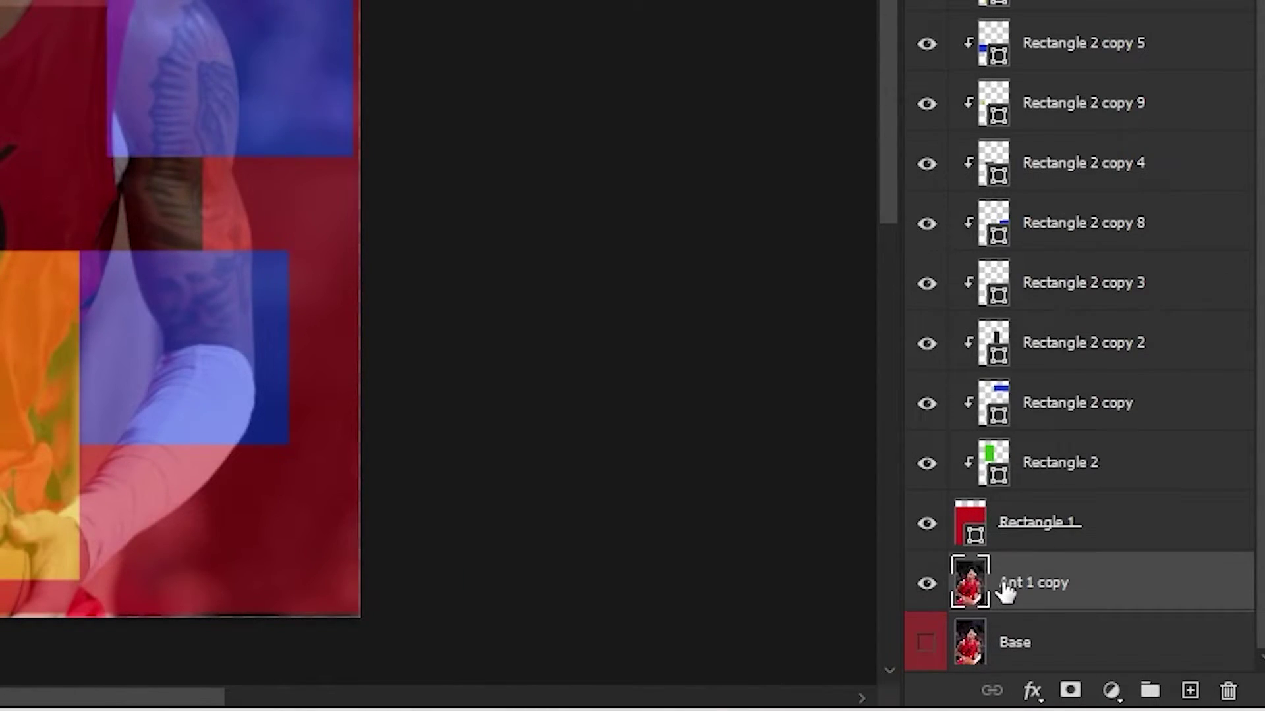
pyautogui.hotkey('ctrl', 'j')
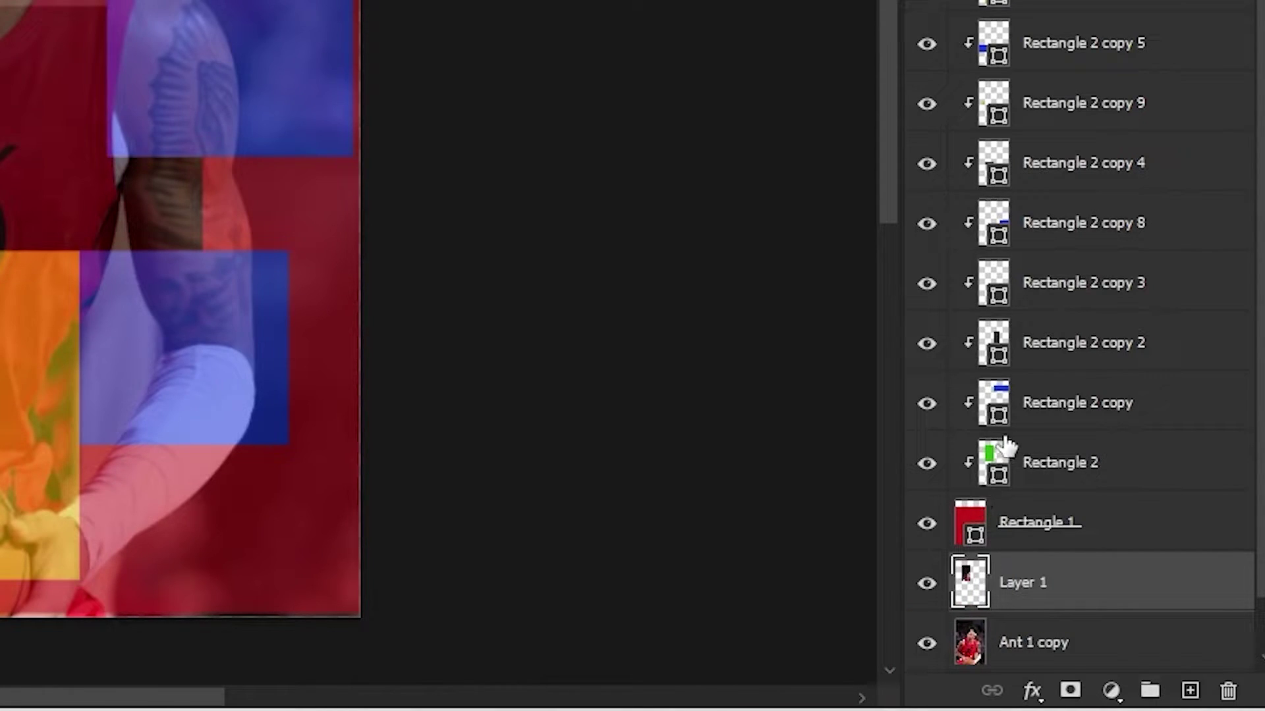
# Load the blue Rectangle 2 copy shape as a selection and copy that area of Ant 1 copy to a new layer
pyautogui.click(1028, 373)
pyautogui.click(1142, 572)
pyautogui.keyDown('ctrl'); pyautogui.click(1137, 571); pyautogui.keyUp('ctrl')
pyautogui.scroll(-1, 1141, 588)
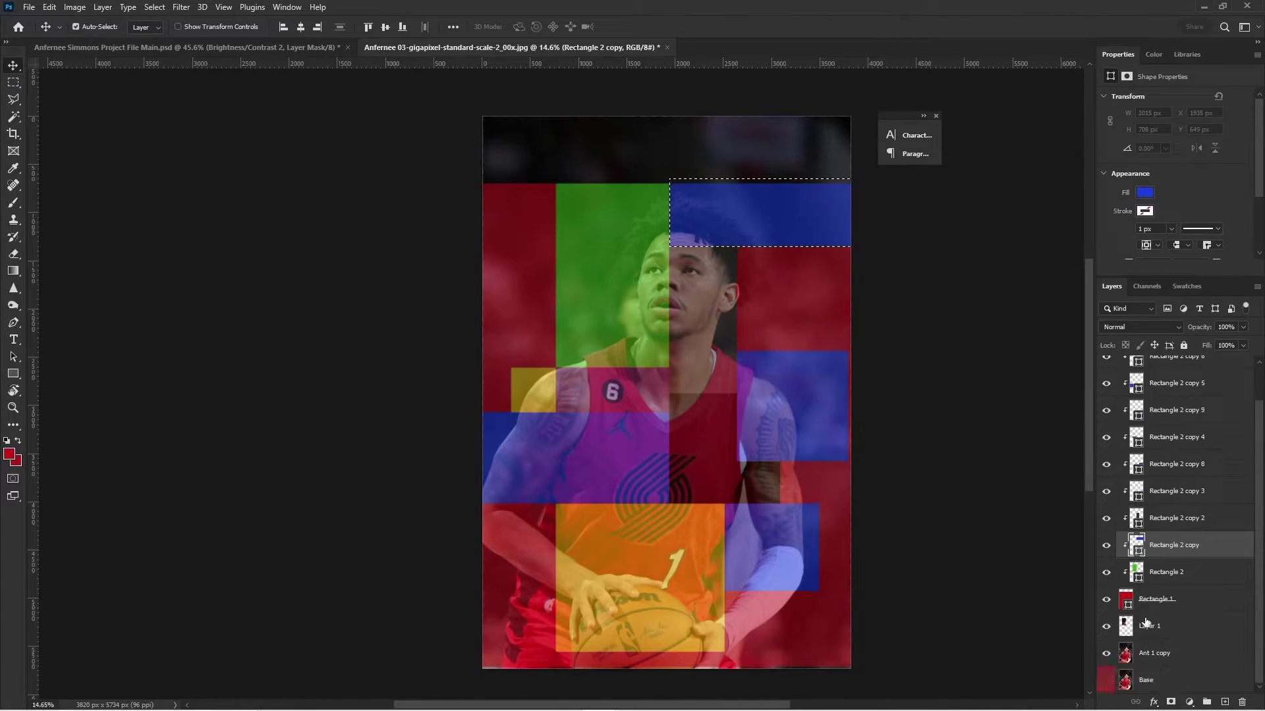
pyautogui.click(1161, 656)
pyautogui.hotkey('ctrl', 'j')
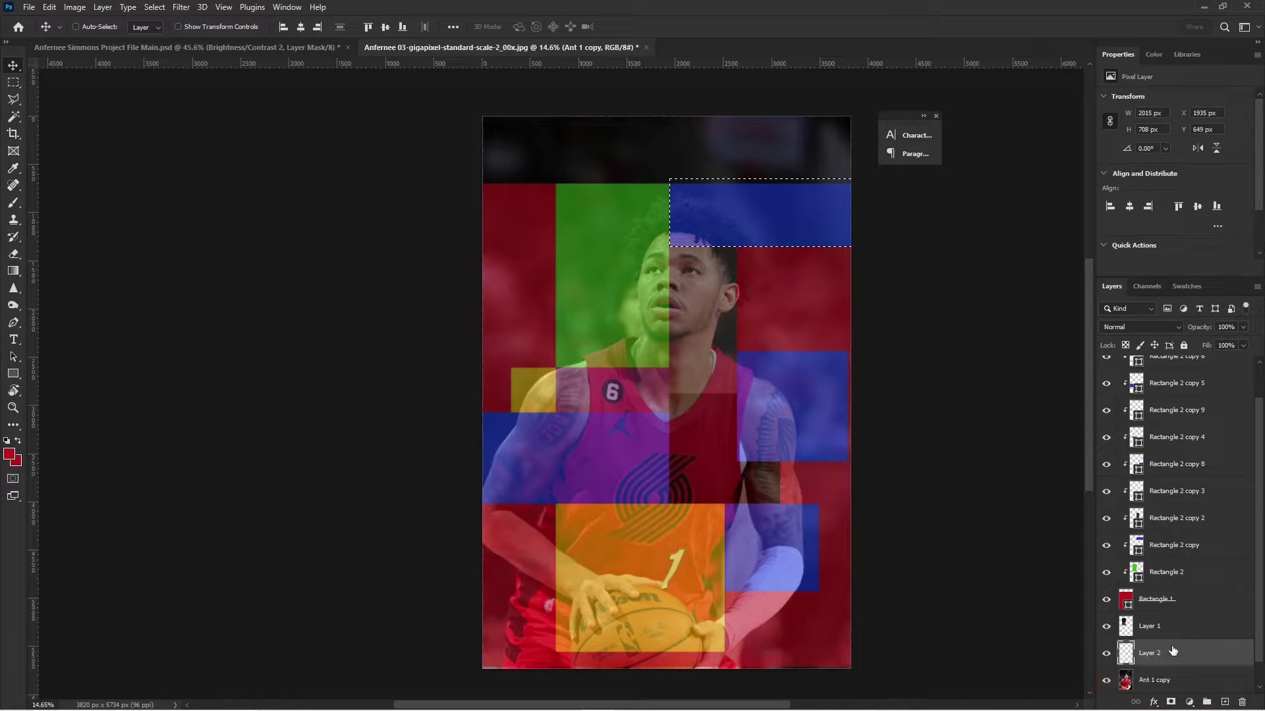
# Label the Rectangle 2 copy and Rectangle 2 layers red
pyautogui.click(1157, 523)
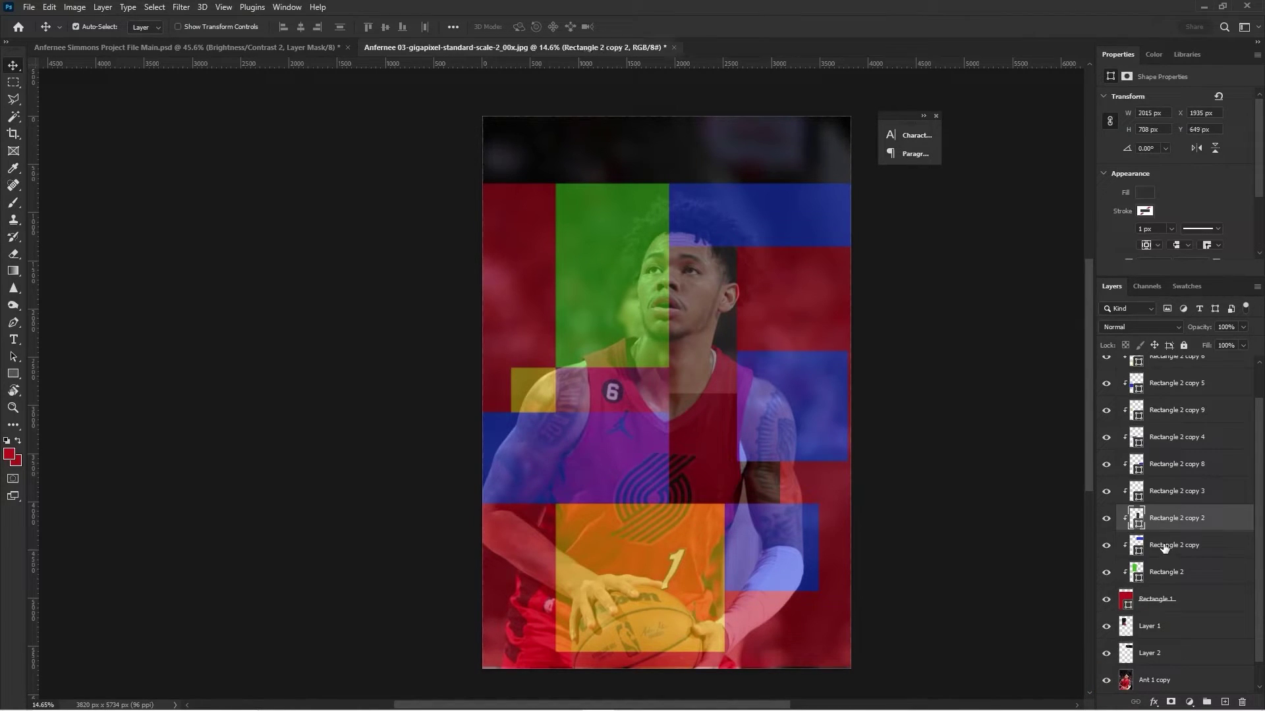
pyautogui.rightClick(1165, 550)
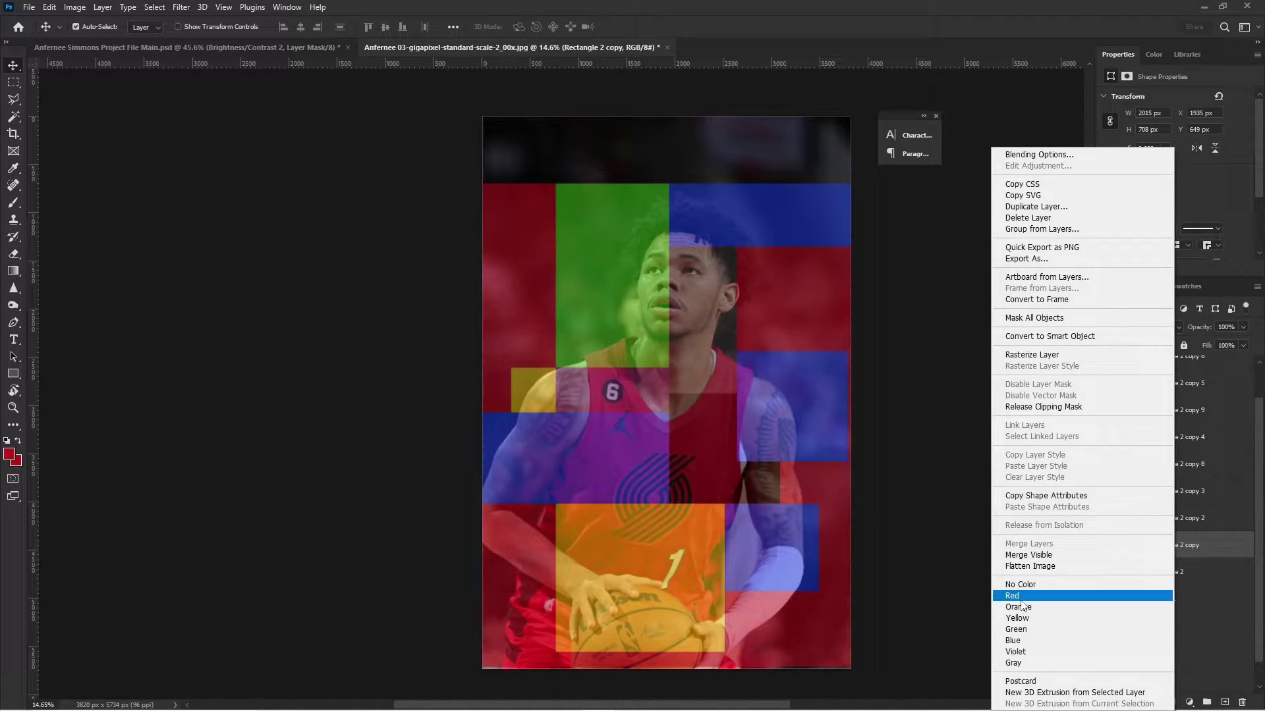
pyautogui.click(1022, 607)
pyautogui.rightClick(1172, 570)
pyautogui.click(1031, 464)
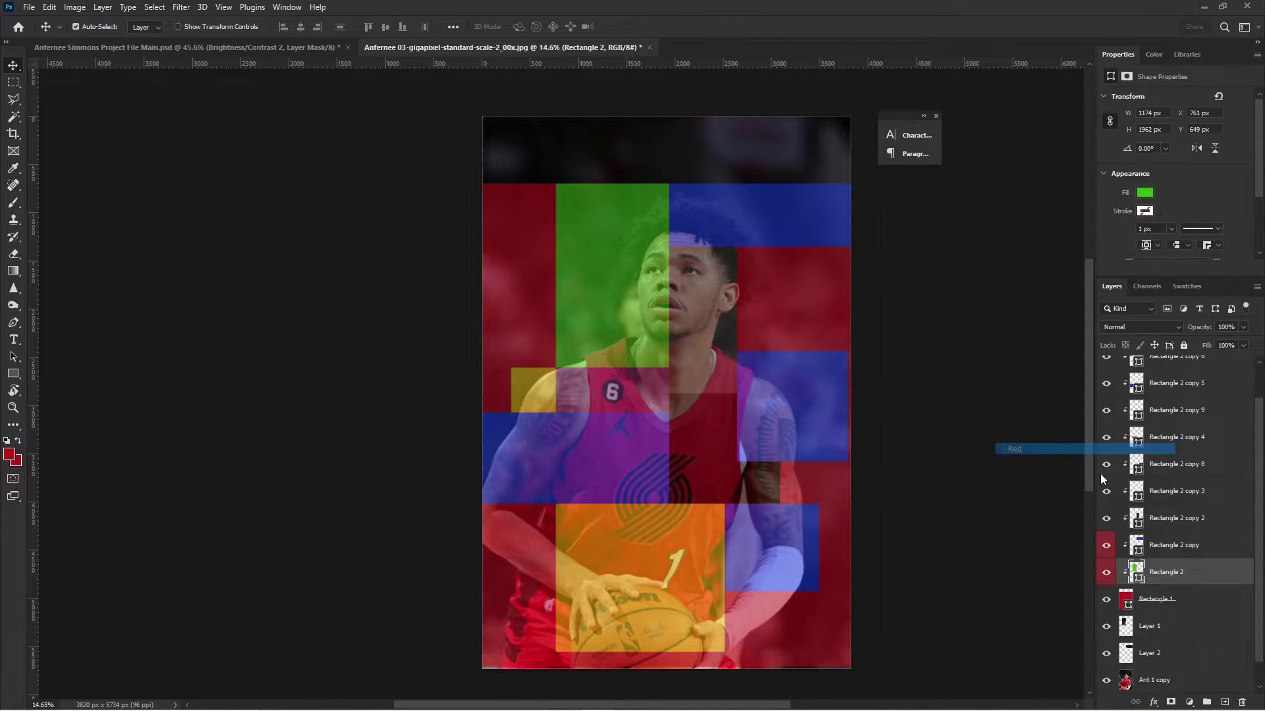
# Copy the area of Ant 1 copy under Rectangle 2 copy 2 to a new layer and label that rectangle red
pyautogui.click(1173, 522)
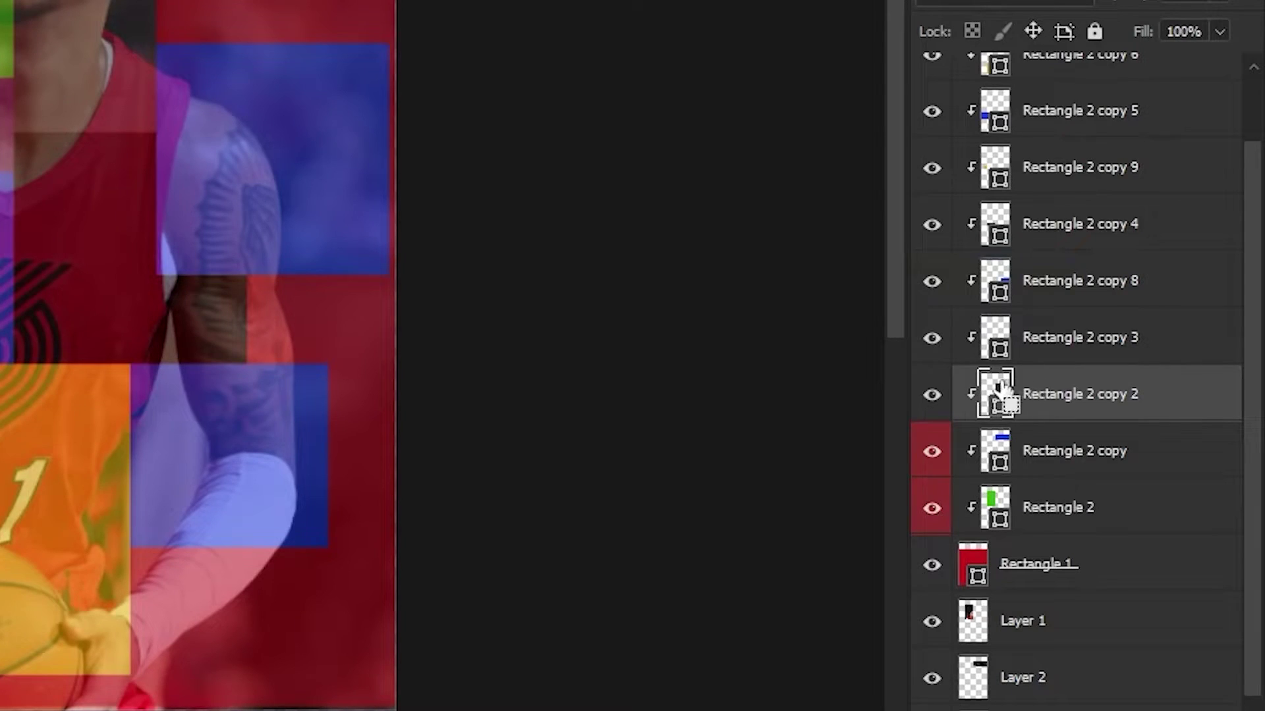
pyautogui.keyDown('ctrl'); pyautogui.click(1000, 389); pyautogui.keyUp('ctrl')
pyautogui.hotkey('ctrl', 'd')
pyautogui.rightClick(1065, 413)
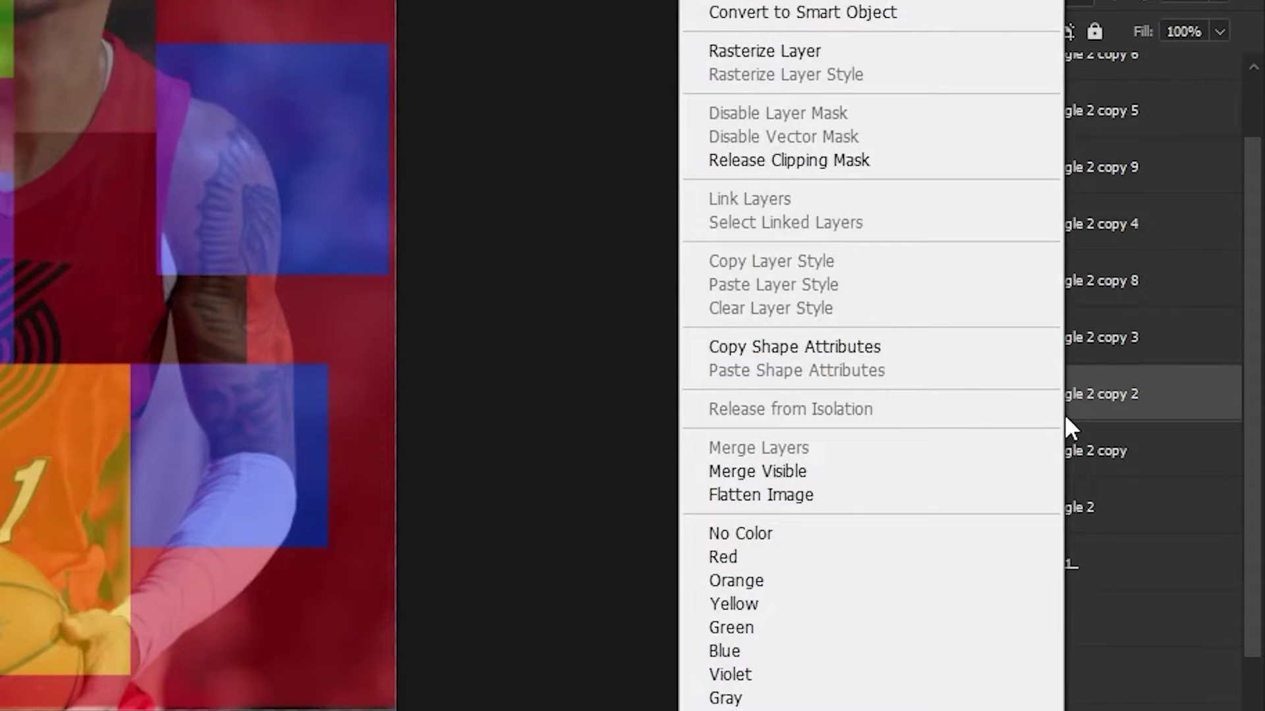
pyautogui.click(707, 564)
# Copy the area of Ant 1 copy under Rectangle 2 copy 3 to a new layer and label that rectangle red
pyautogui.keyDown('ctrl'); pyautogui.click(992, 349); pyautogui.keyUp('ctrl')
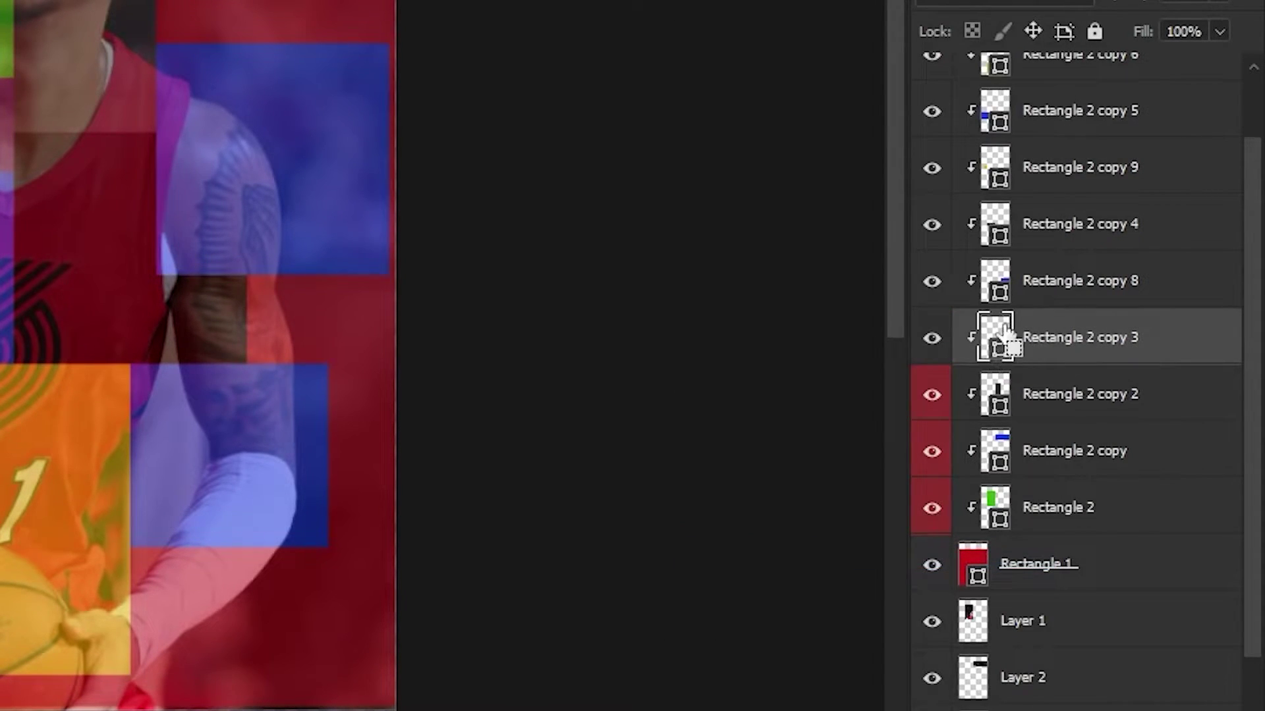
pyautogui.scroll(-2, 1156, 645)
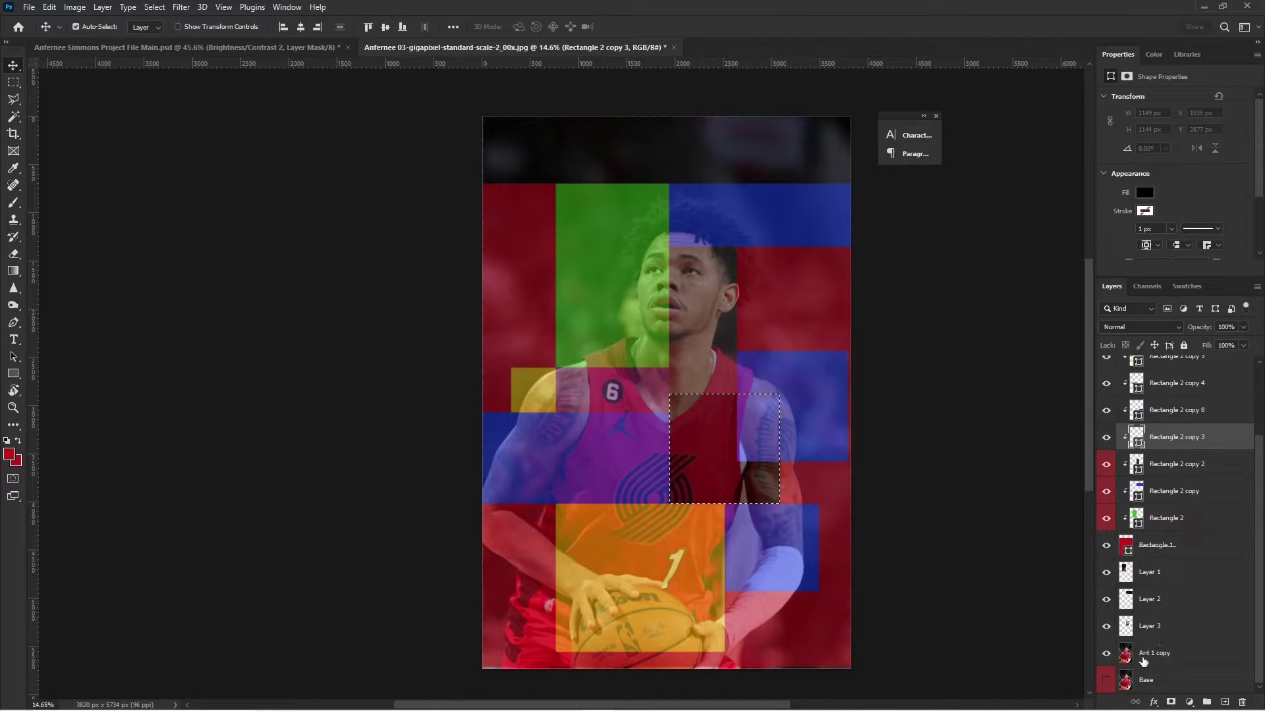
pyautogui.click(1142, 659)
pyautogui.hotkey('ctrl', 'j')
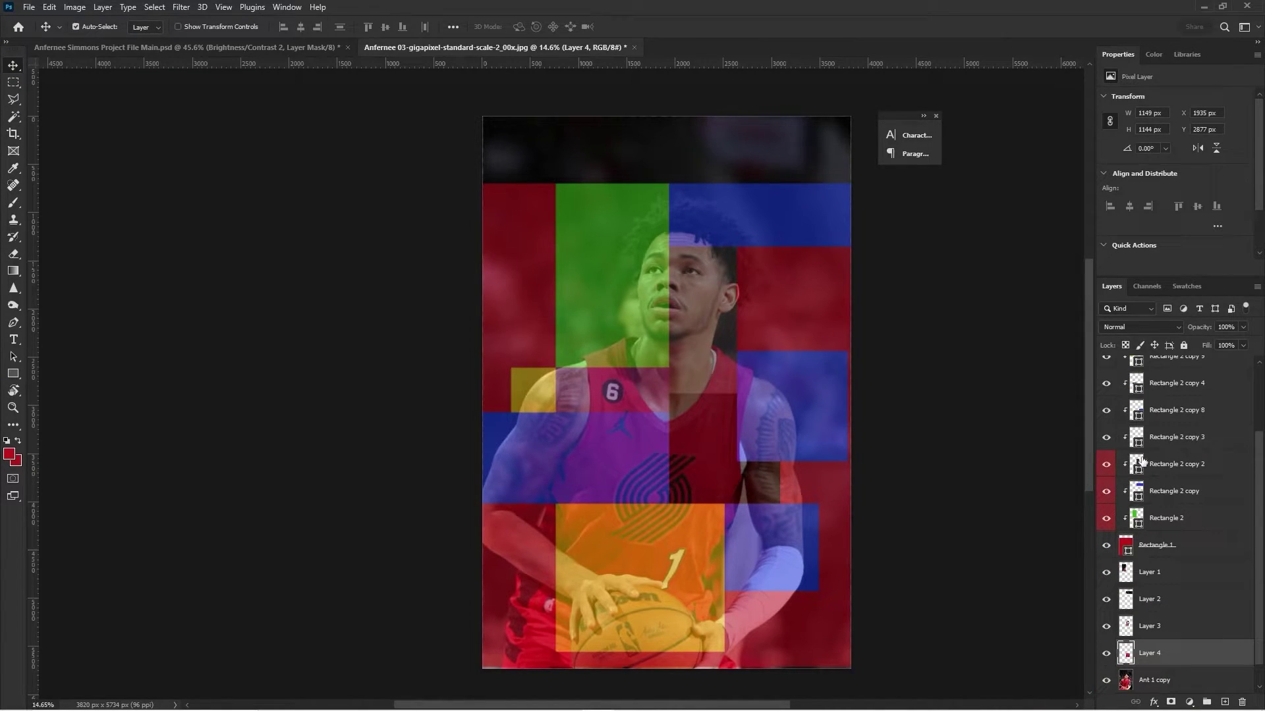
pyautogui.rightClick(1166, 442)
pyautogui.click(1031, 597)
# Copy the area of Ant 1 copy under Rectangle 2 copy 8 to a new layer and label that rectangle red
pyautogui.scroll(3, 1159, 478)
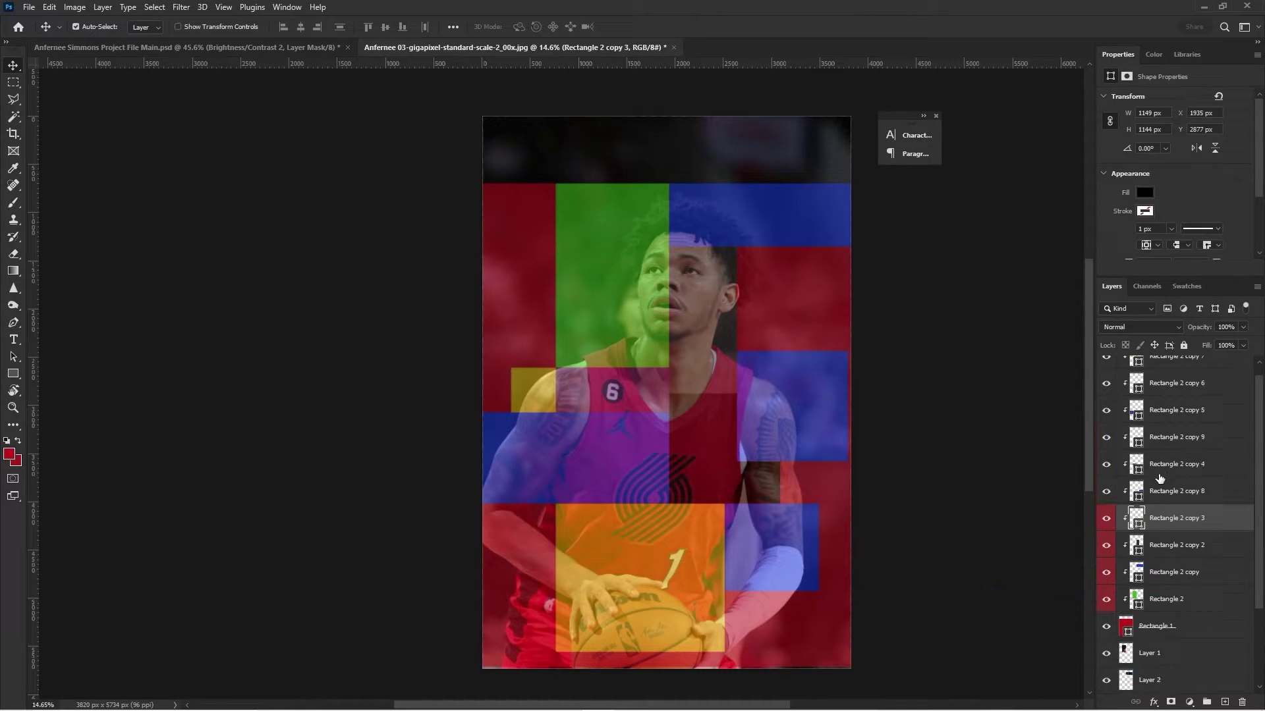
pyautogui.click(1157, 473)
pyautogui.click(1141, 495)
pyautogui.keyDown('ctrl'); pyautogui.click(1139, 494); pyautogui.keyUp('ctrl')
pyautogui.scroll(-4, 1141, 500)
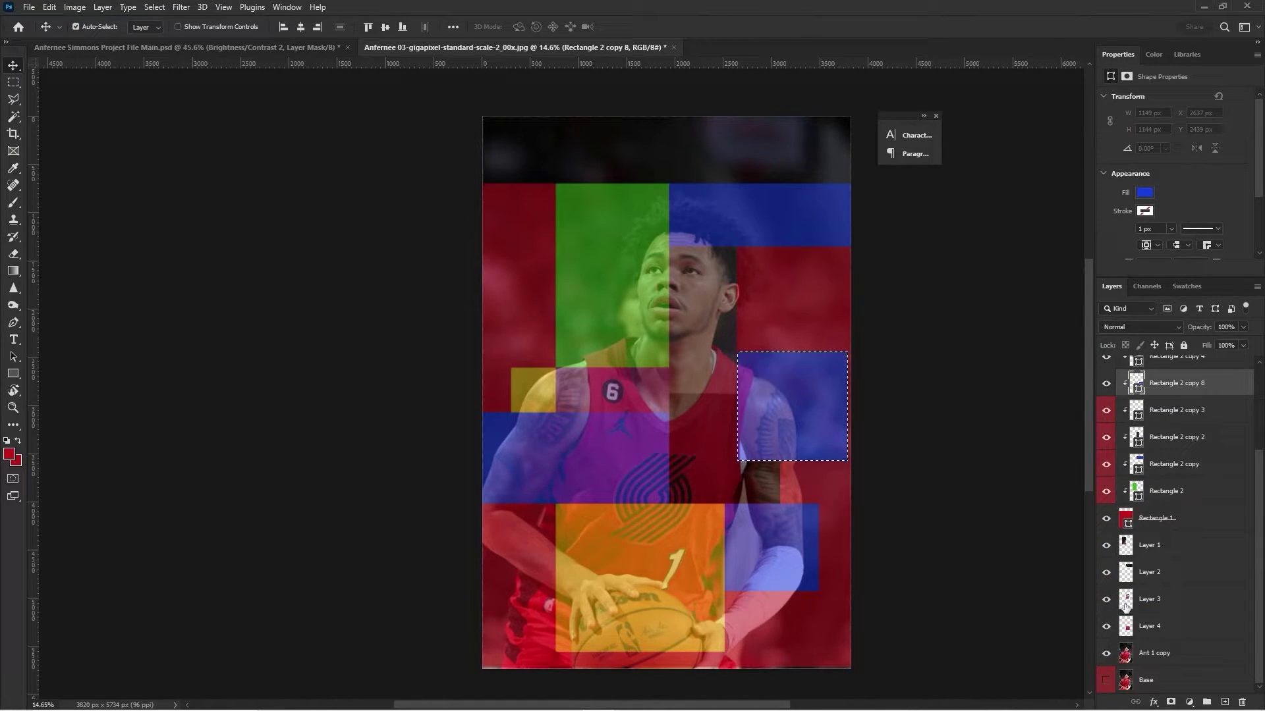
pyautogui.click(1153, 653)
pyautogui.hotkey('ctrl', 'j')
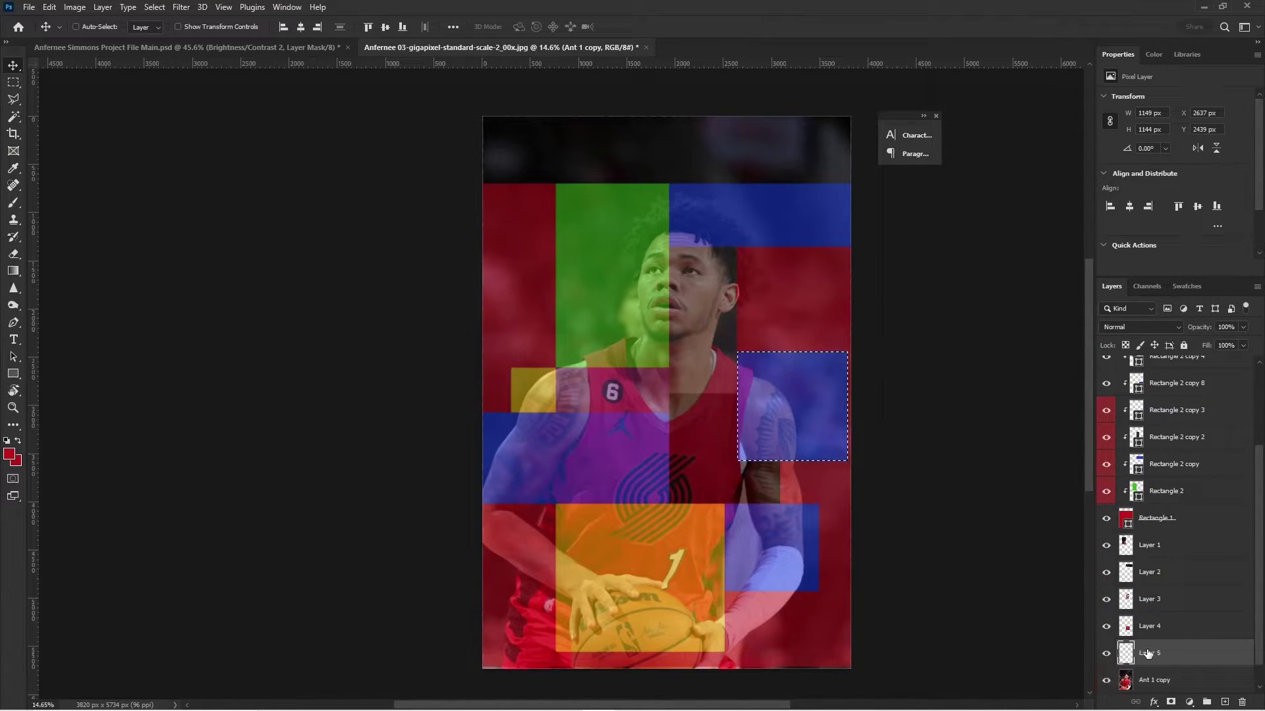
pyautogui.hotkey('ctrl', 'd')
pyautogui.scroll(4, 1146, 562)
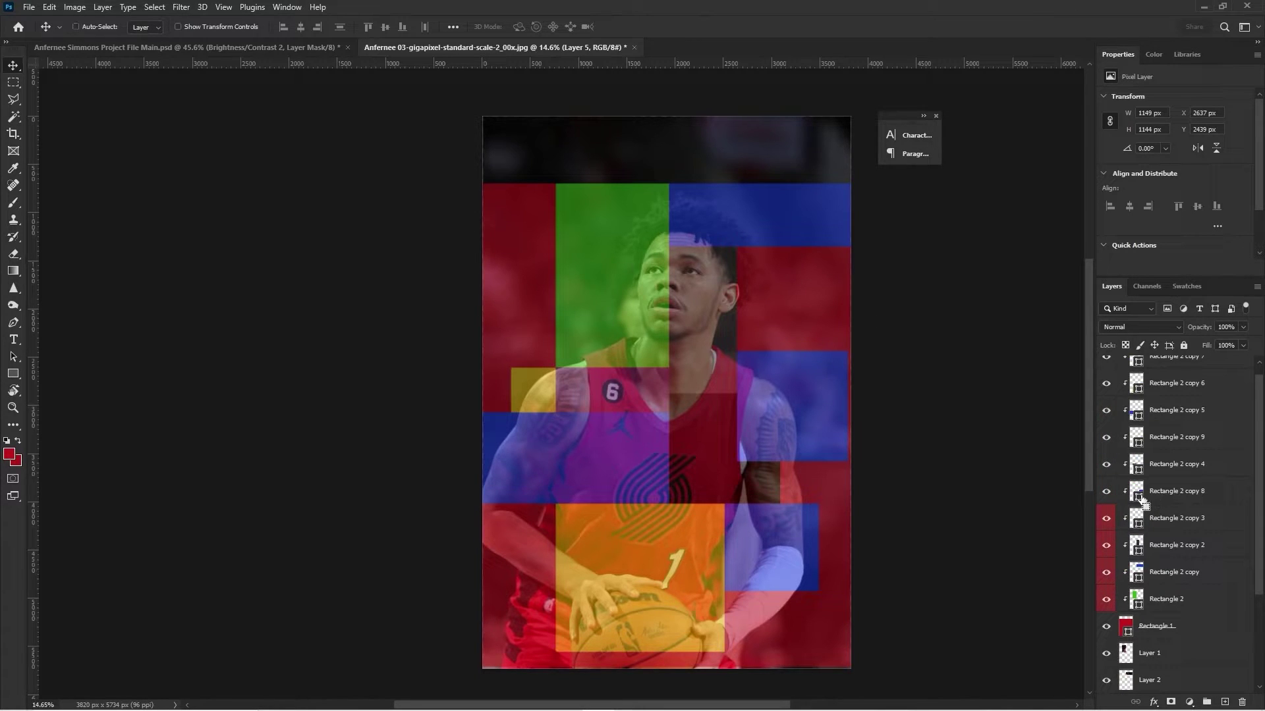
pyautogui.rightClick(1163, 494)
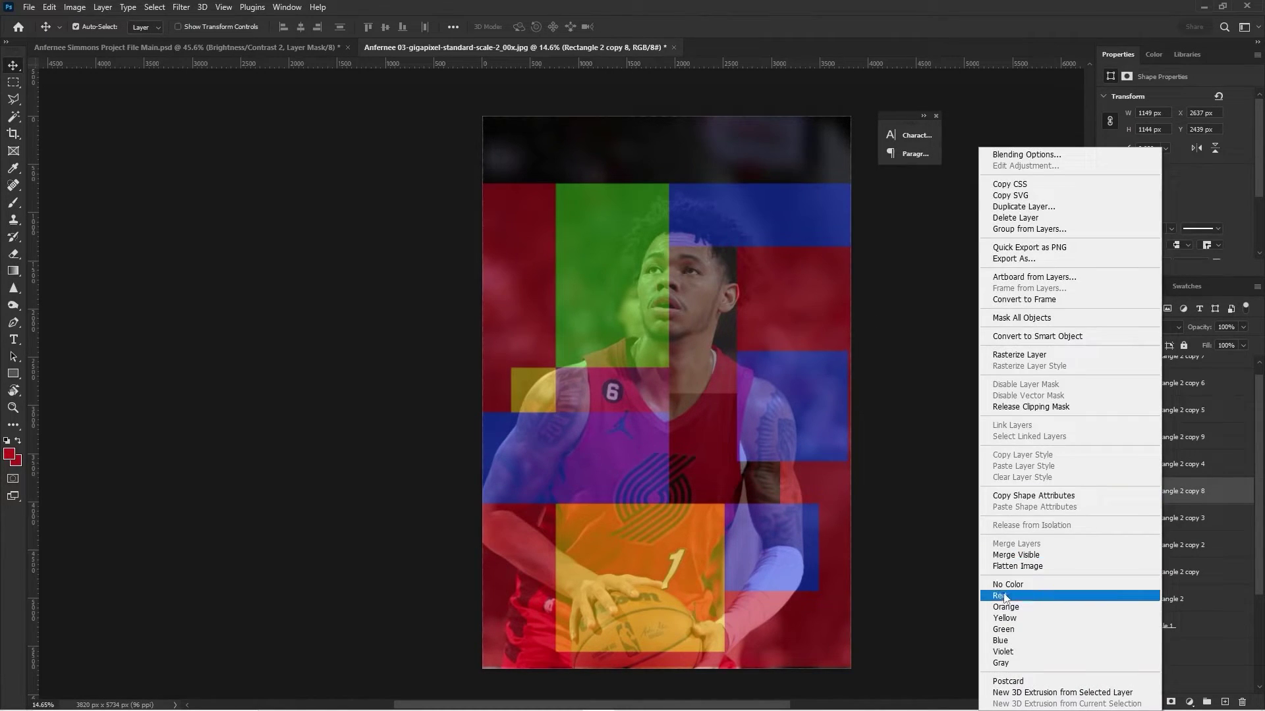
pyautogui.click(1003, 596)
# Label Rectangle 2 copy 4 red and copy the area of Ant 1 copy under it to a new layer
pyautogui.click(1158, 466)
pyautogui.keyDown('ctrl'); pyautogui.click(1136, 465); pyautogui.keyUp('ctrl')
pyautogui.rightClick(1159, 466)
pyautogui.click(1000, 597)
pyautogui.scroll(-5, 1141, 565)
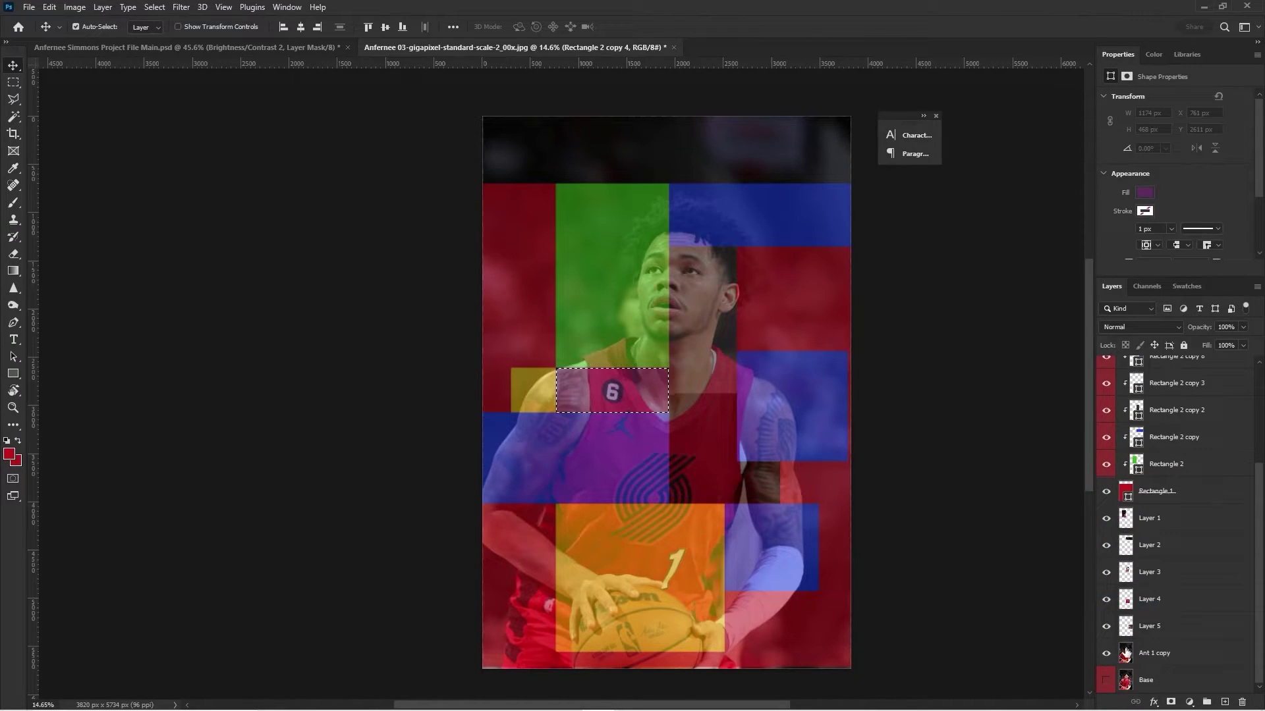
pyautogui.click(1166, 655)
pyautogui.hotkey('ctrl', 'j')
# Label Rectangle 2 copy 9 red and copy the area of Ant 1 copy under it to a new layer
pyautogui.scroll(5, 1130, 543)
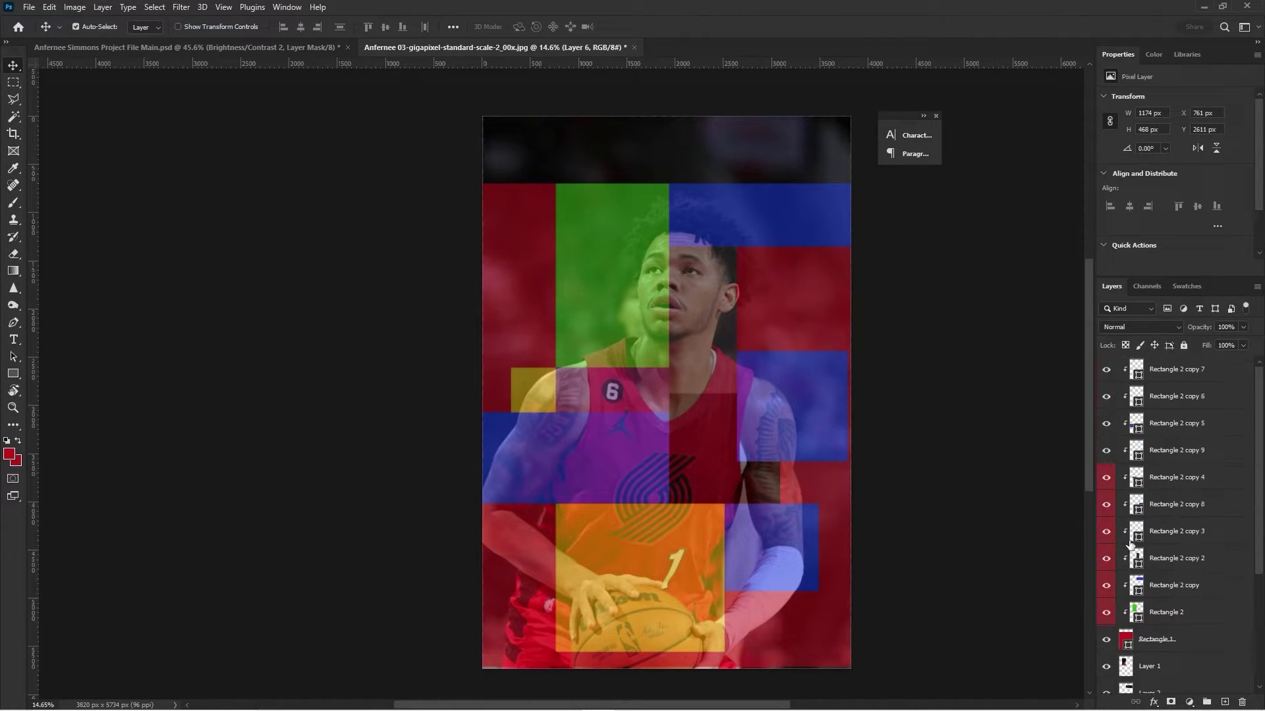
pyautogui.rightClick(1165, 454)
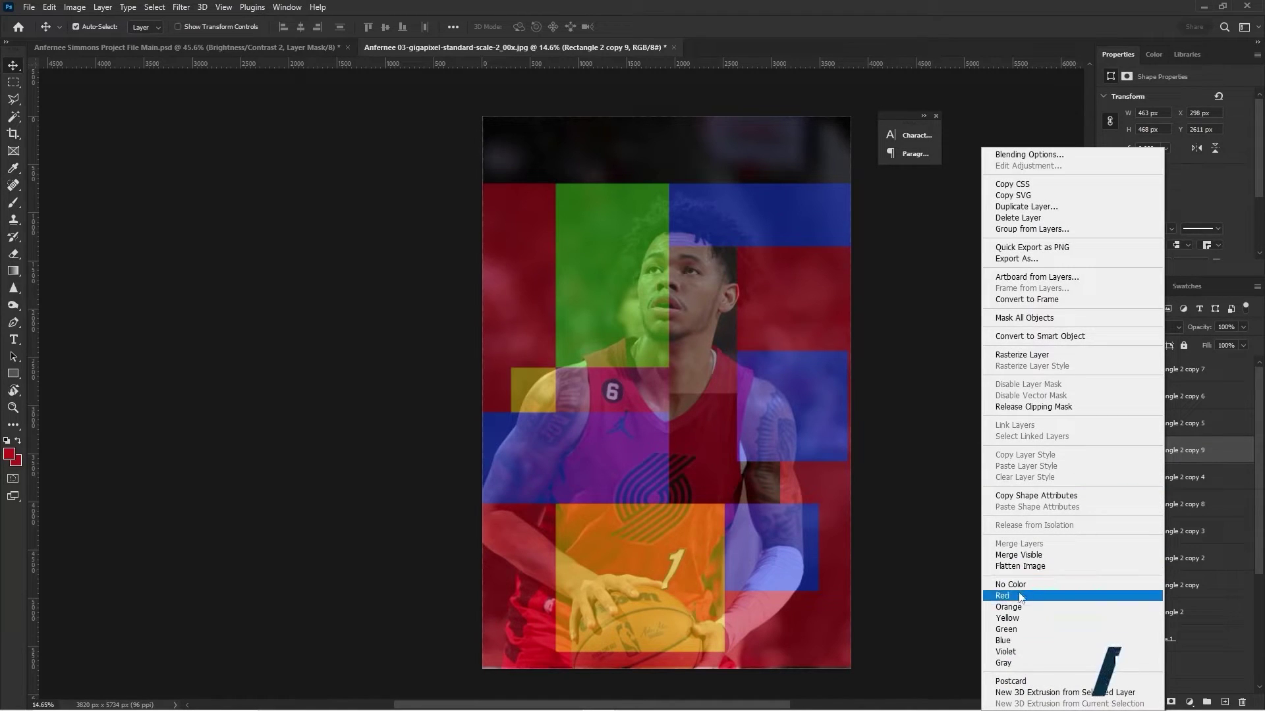
pyautogui.click(1003, 596)
pyautogui.keyDown('ctrl'); pyautogui.click(1136, 456); pyautogui.keyUp('ctrl')
pyautogui.scroll(-4, 1128, 493)
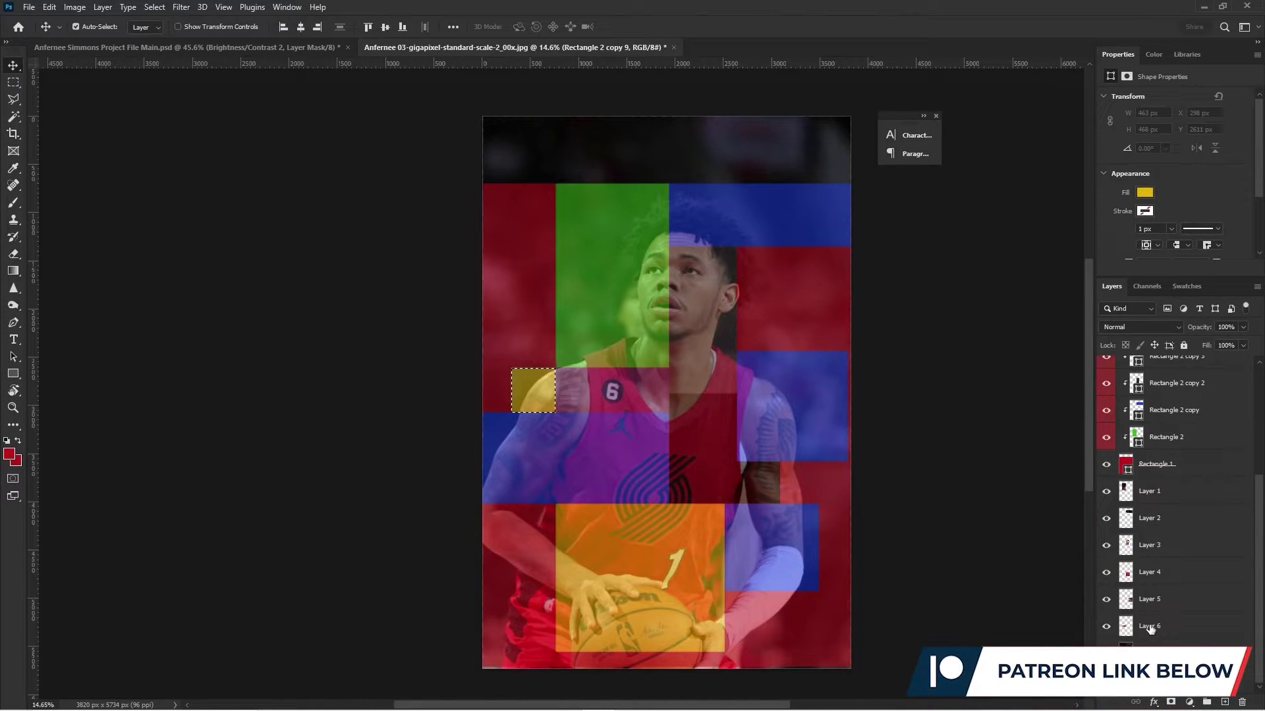
pyautogui.hotkey('ctrl', 'j')
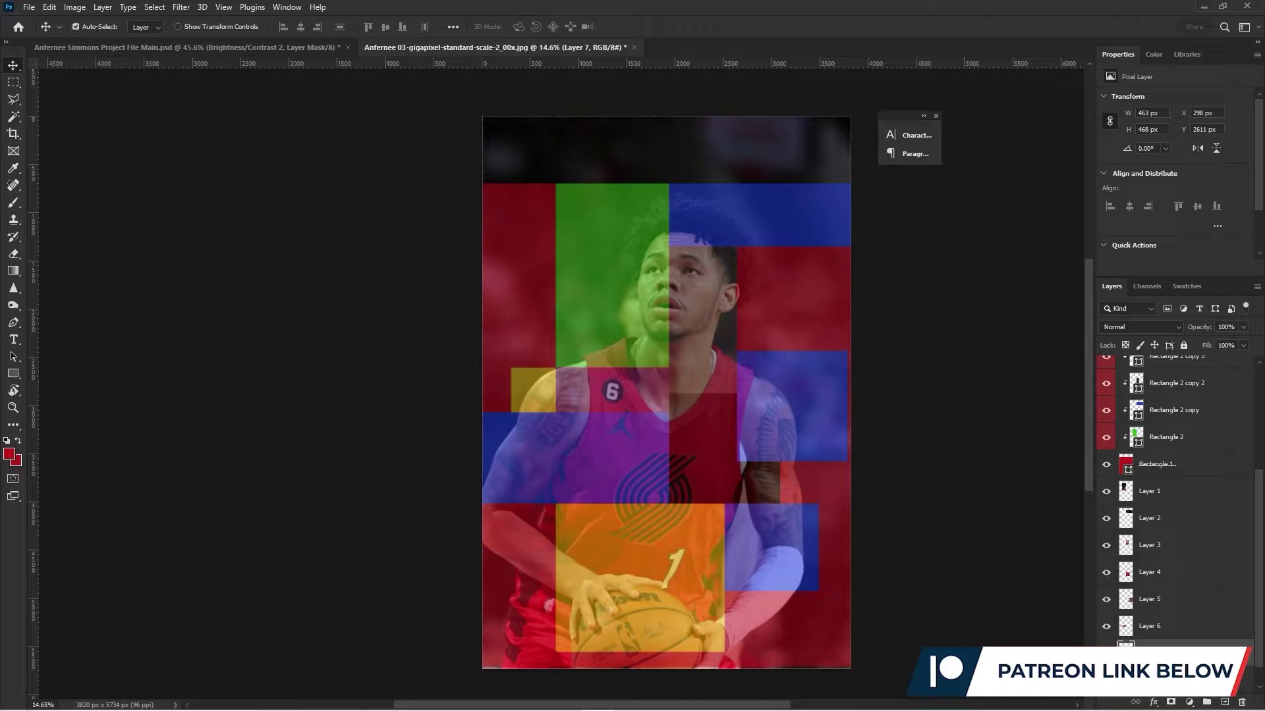
# Load the blue Rectangle 2 copy 5 shape as a selection and label its layer red
pyautogui.scroll(3, 1173, 506)
pyautogui.click(1150, 433)
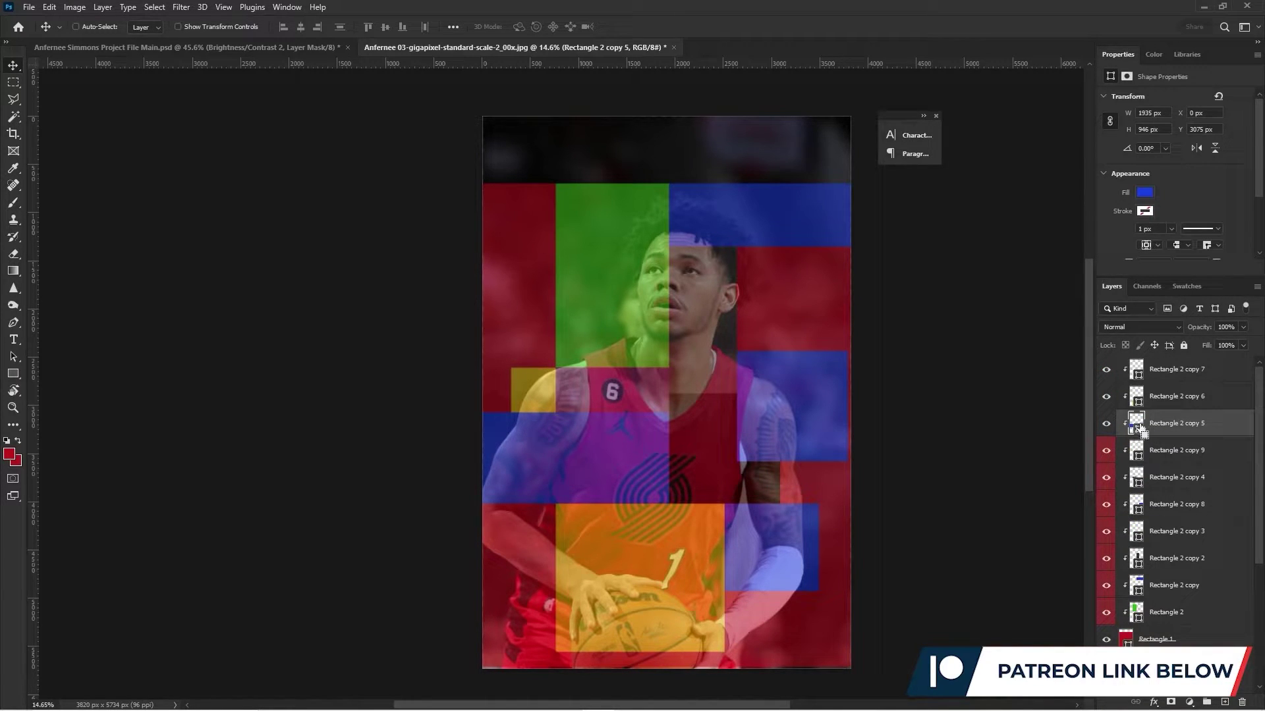
pyautogui.keyDown('ctrl'); pyautogui.click(1141, 430); pyautogui.keyUp('ctrl')
pyautogui.rightClick(1141, 425)
pyautogui.press('Escape')
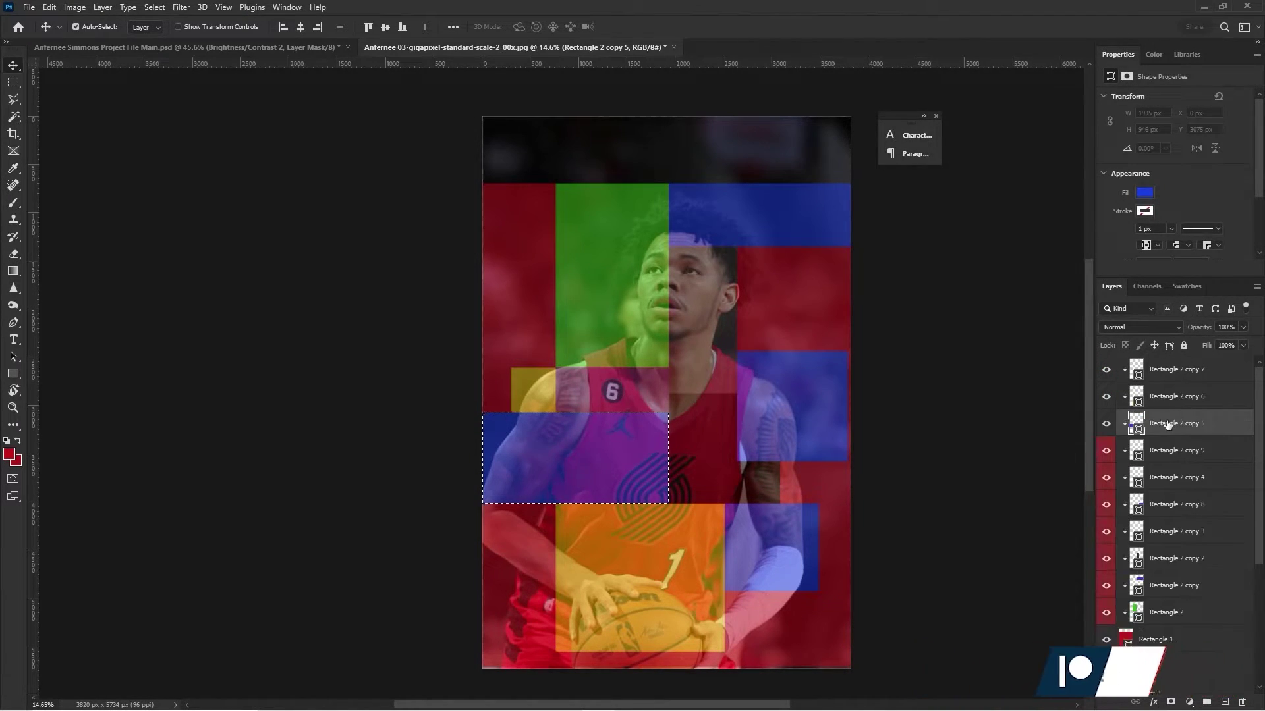
pyautogui.rightClick(1167, 423)
pyautogui.press('Escape')
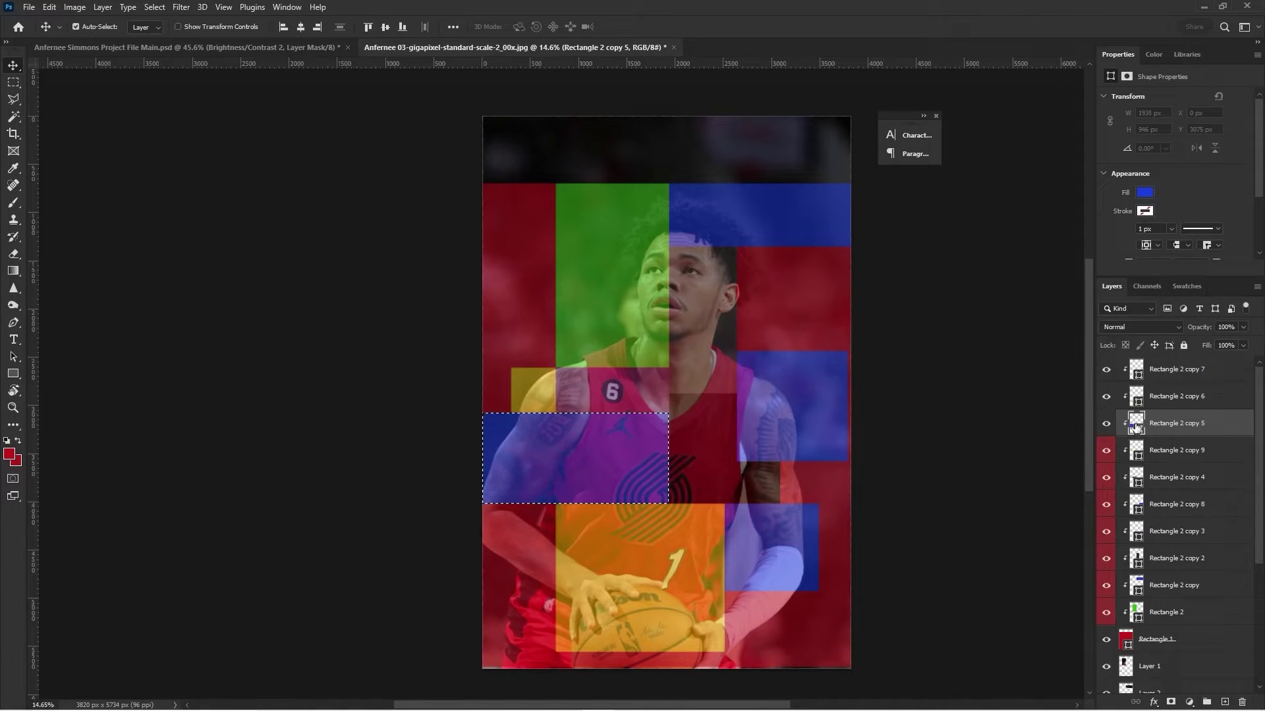
pyautogui.scroll(-2, 1159, 435)
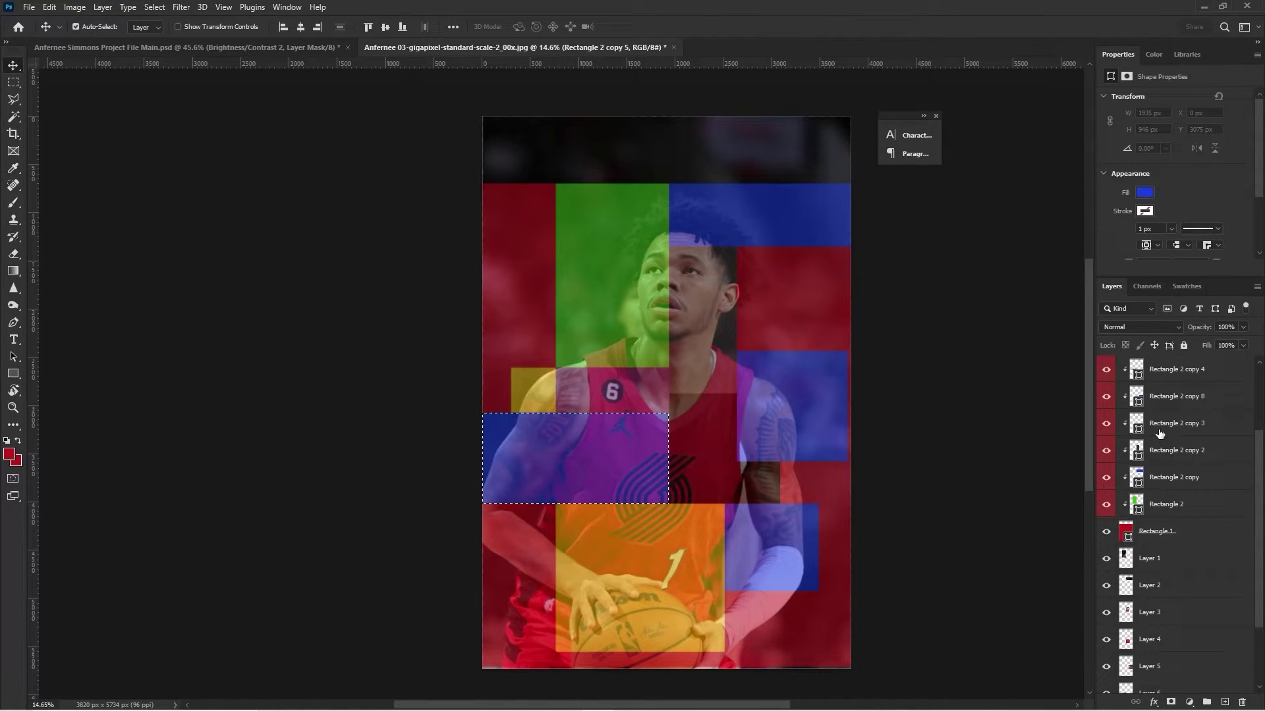
pyautogui.scroll(1, 1159, 433)
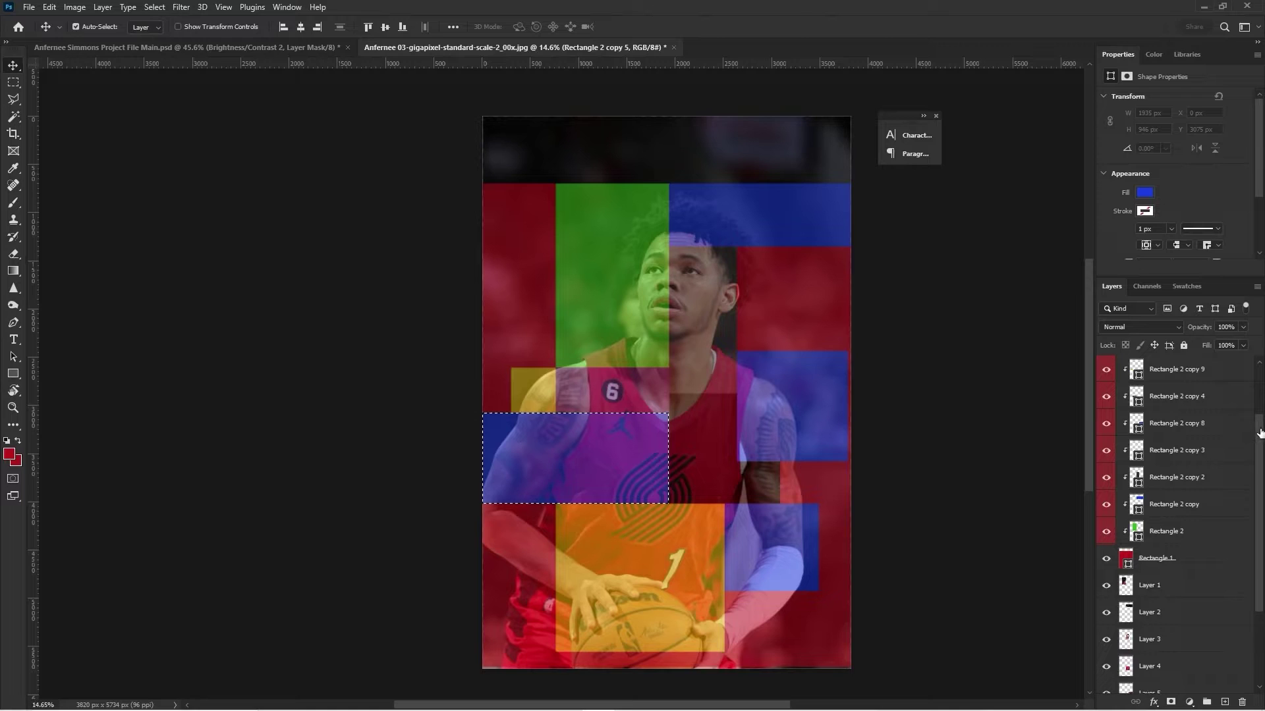
pyautogui.scroll(2, 1259, 432)
pyautogui.rightClick(1172, 431)
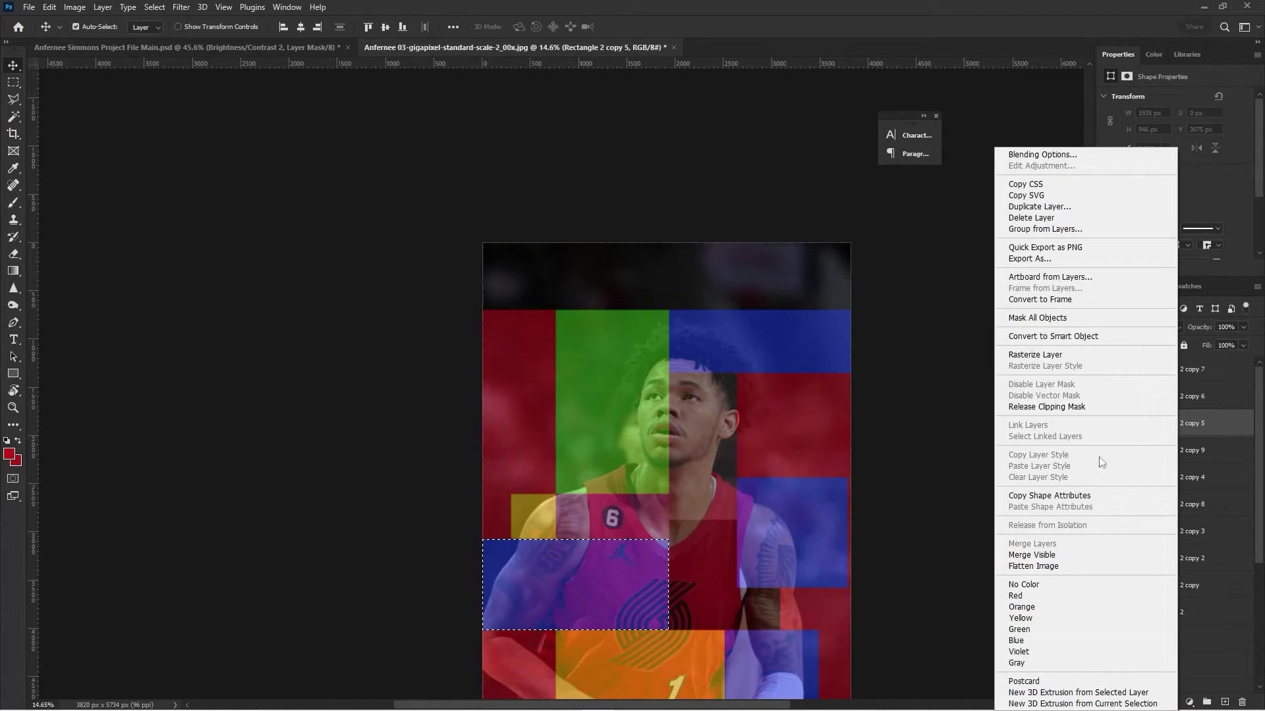
pyautogui.click(1068, 597)
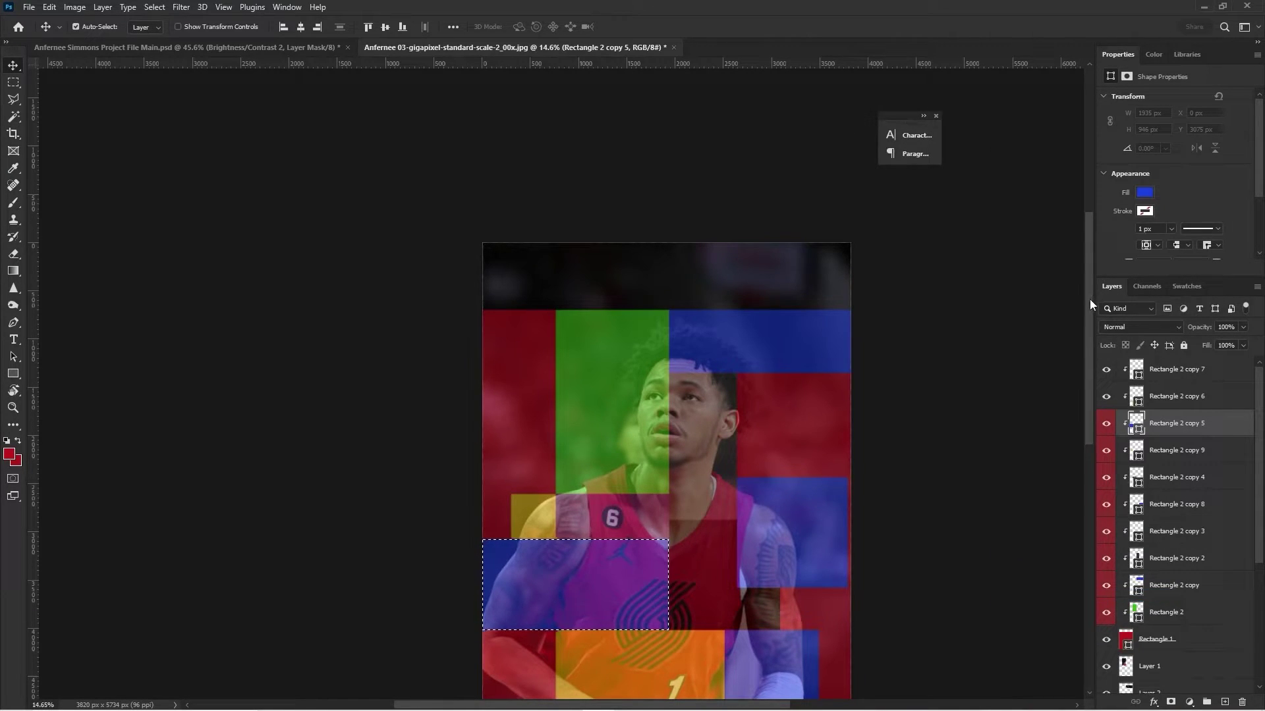
# Copy the selected Rectangle 2 copy 5 area of Ant 1 copy to a new layer
pyautogui.moveTo(1089, 299); pyautogui.dragTo(1082, 395)
pyautogui.scroll(-5, 1177, 591)
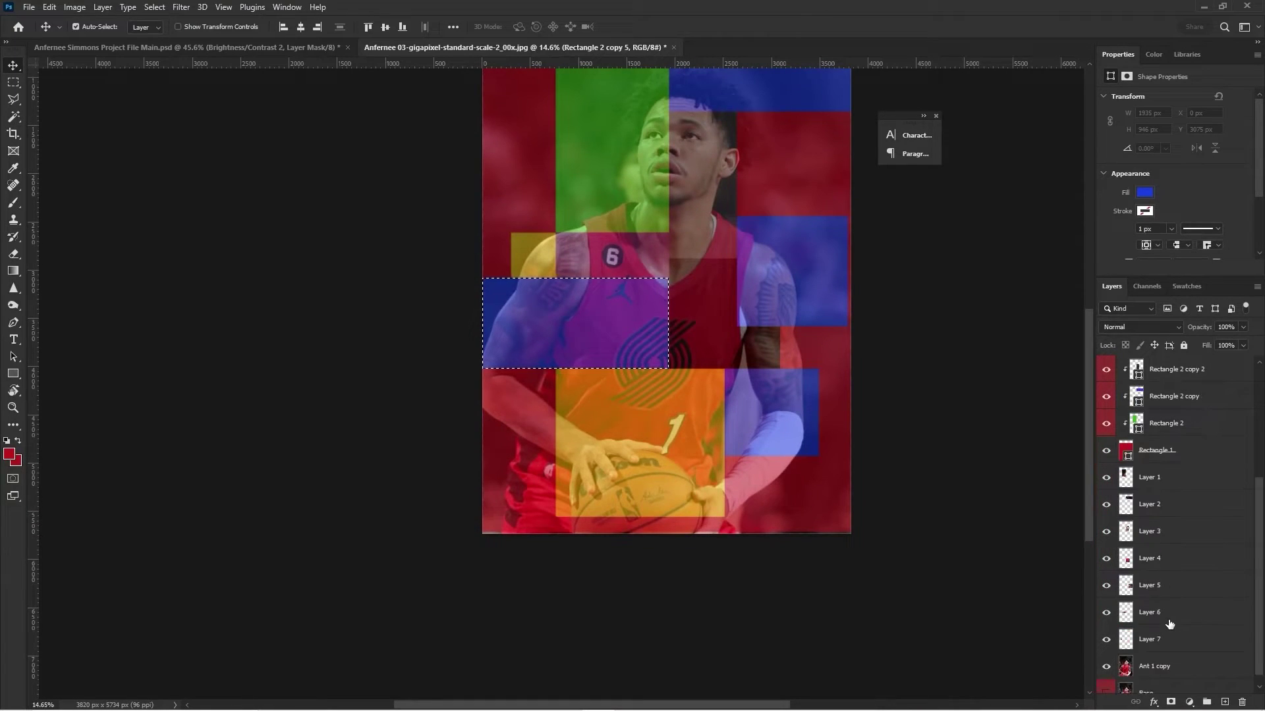
pyautogui.click(1169, 634)
pyautogui.click(1161, 667)
pyautogui.hotkey('ctrl', 'j')
# Label Rectangle 2 copy 6 red and copy the area of Ant 1 copy under it to a new layer
pyautogui.scroll(5, 1184, 605)
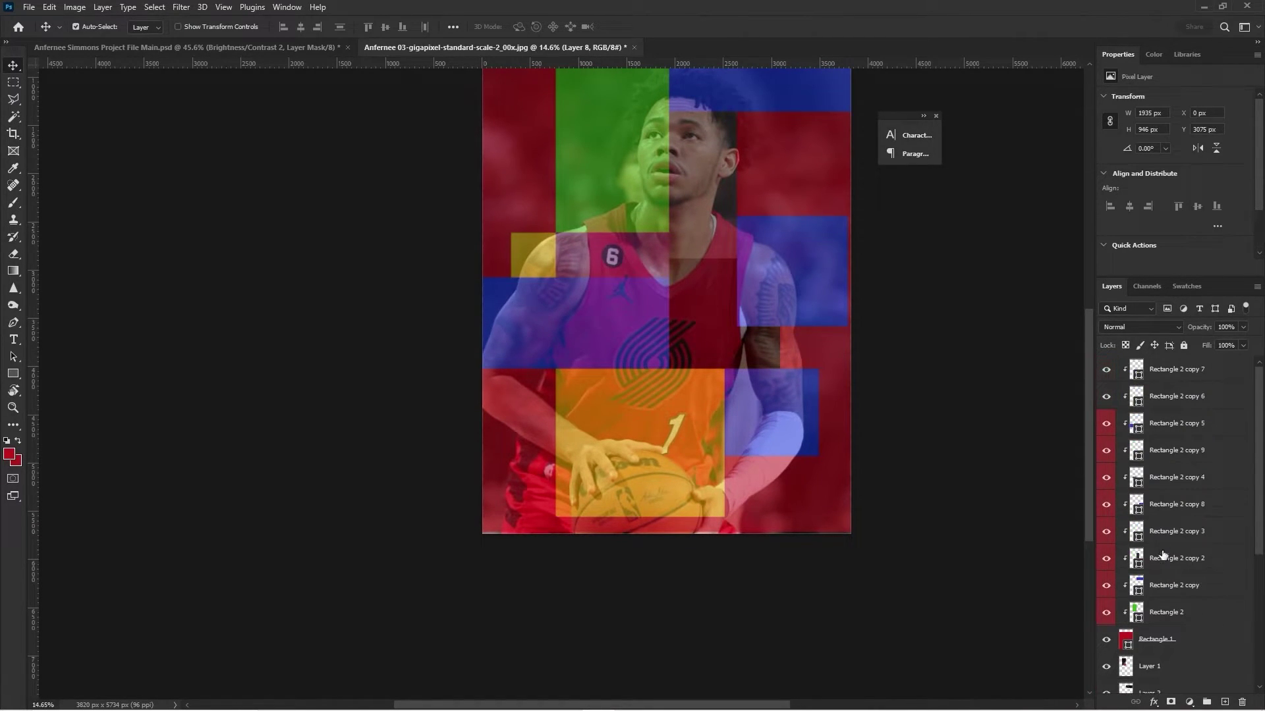
pyautogui.rightClick(1176, 396)
pyautogui.click(1054, 595)
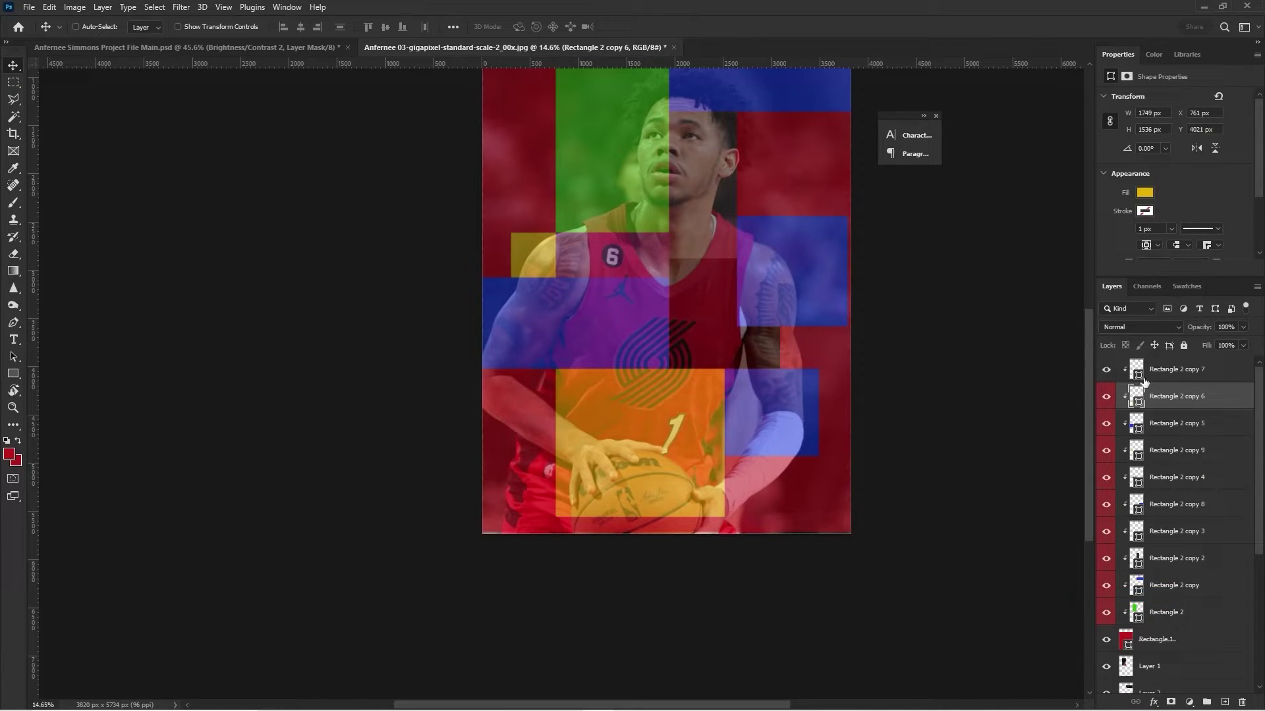
pyautogui.scroll(-5, 1160, 527)
pyautogui.keyDown('ctrl'); pyautogui.click(1128, 626); pyautogui.keyUp('ctrl')
pyautogui.click(1159, 653)
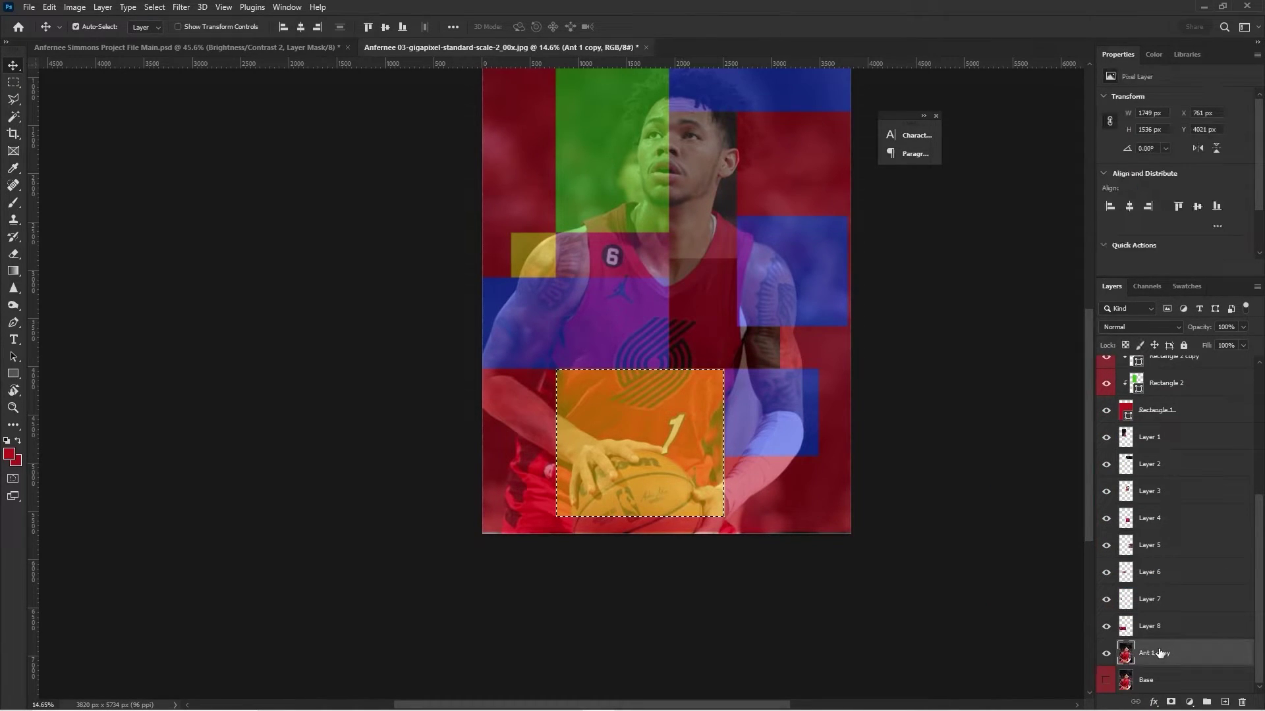
pyautogui.hotkey('ctrl', 'j')
# Group Layer 1 through Layer 10 and name the group Mask Cut Up
pyautogui.scroll(3, 1179, 540)
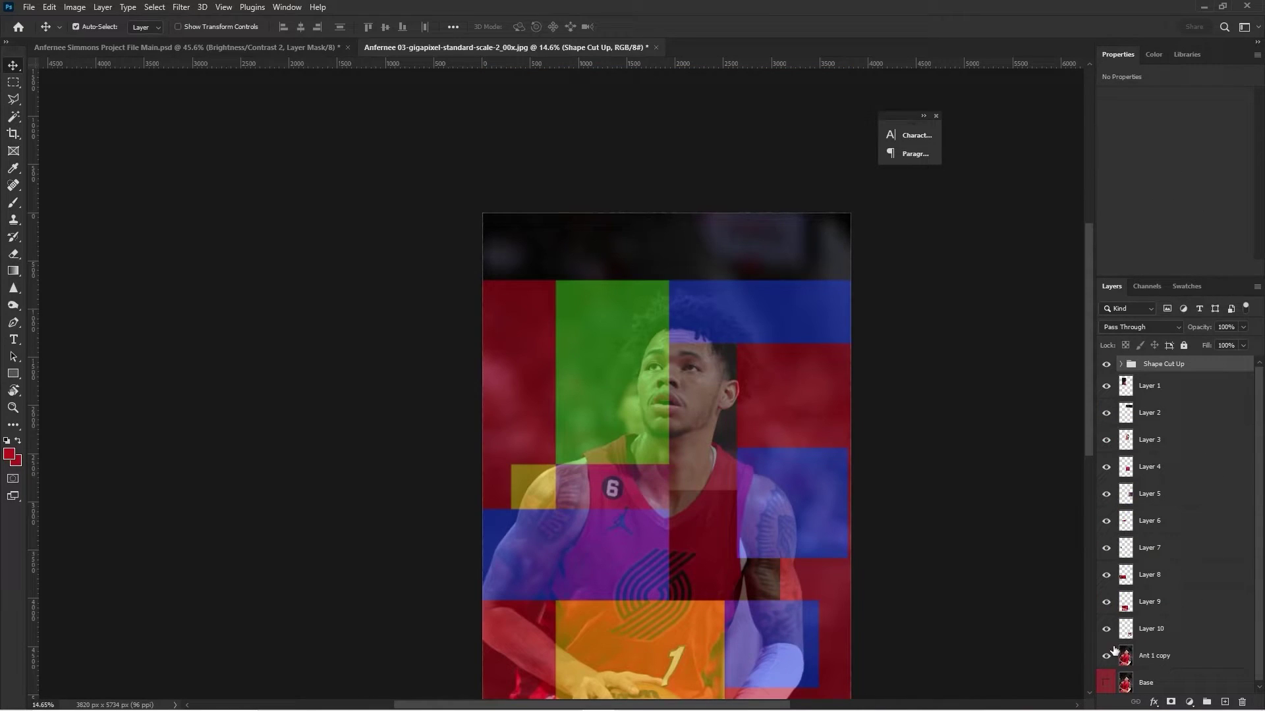
pyautogui.click(1142, 632)
pyautogui.keyDown('shift'); pyautogui.click(1156, 389); pyautogui.keyUp('shift')
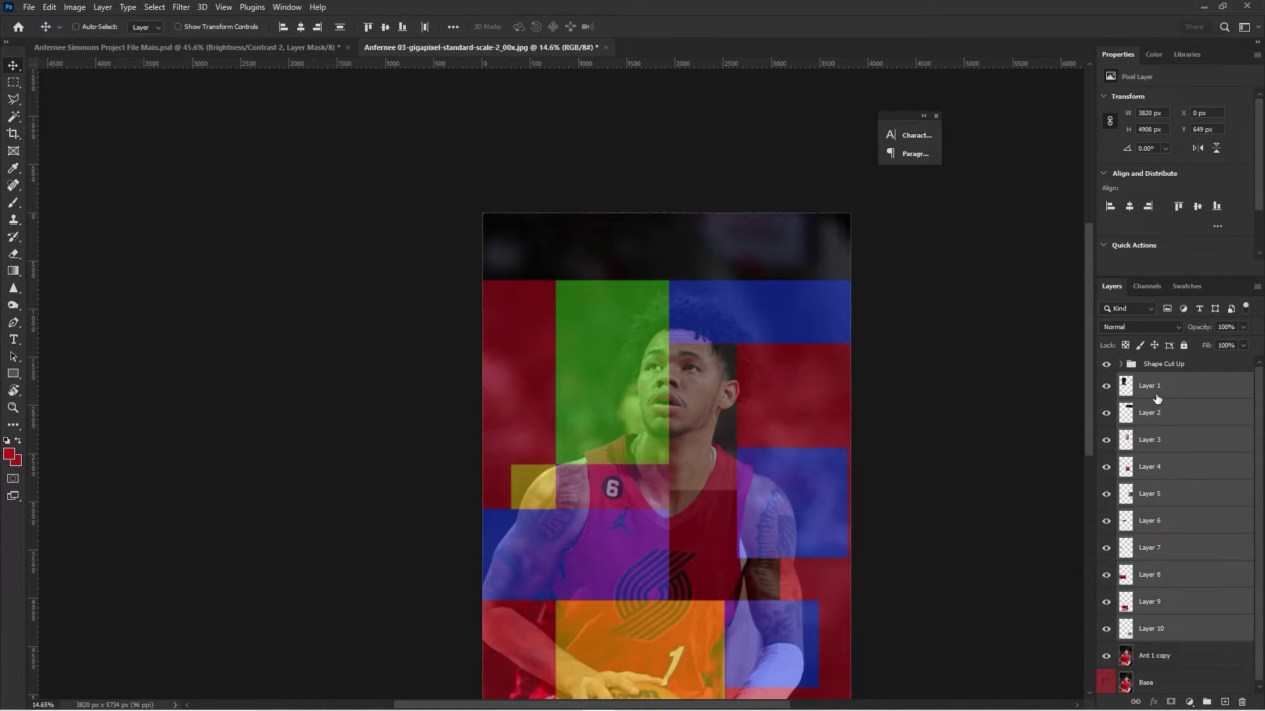
pyautogui.hotkey('ctrl', 'g')
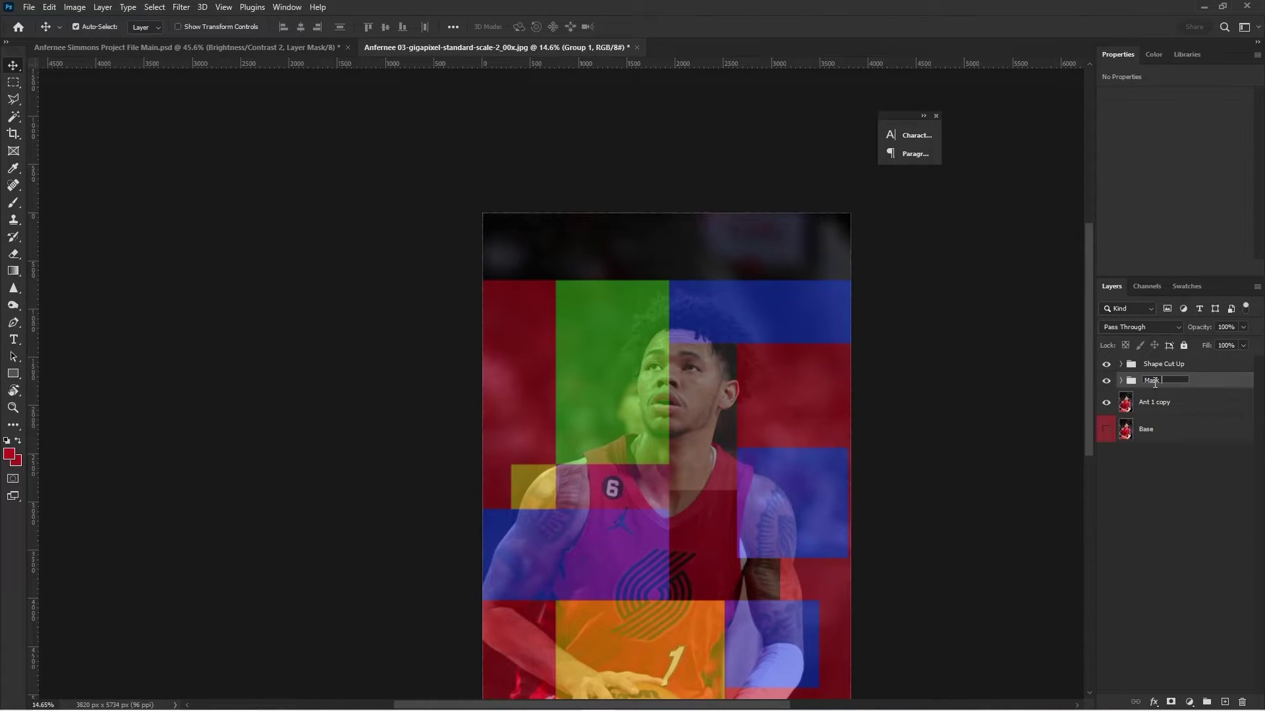
pyautogui.write('Mask Cut Up')
pyautogui.press('Return')
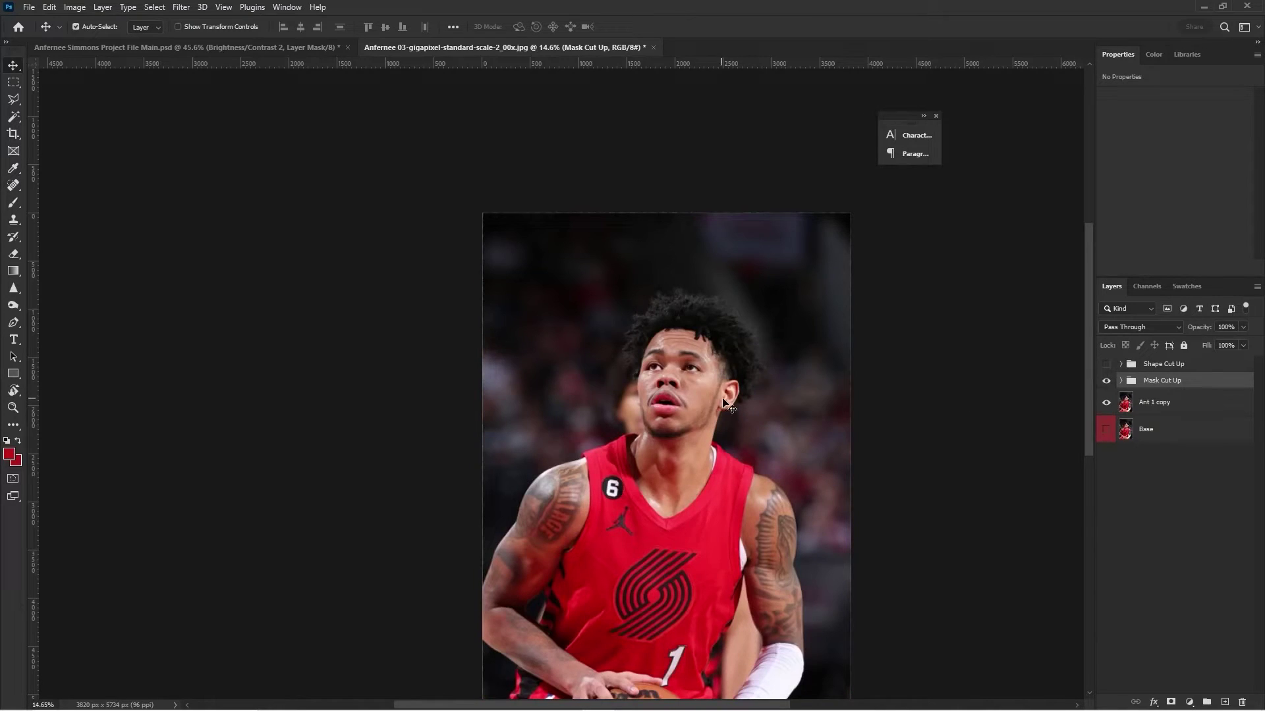
# Add a black (000000) Solid Color fill layer and place it between Layer 10 and Ant 1 copy
pyautogui.moveTo(693, 390); pyautogui.dragTo(817, 405)
pyautogui.hotkey('ctrl', 'z')
pyautogui.scroll(-3, 978, 458)
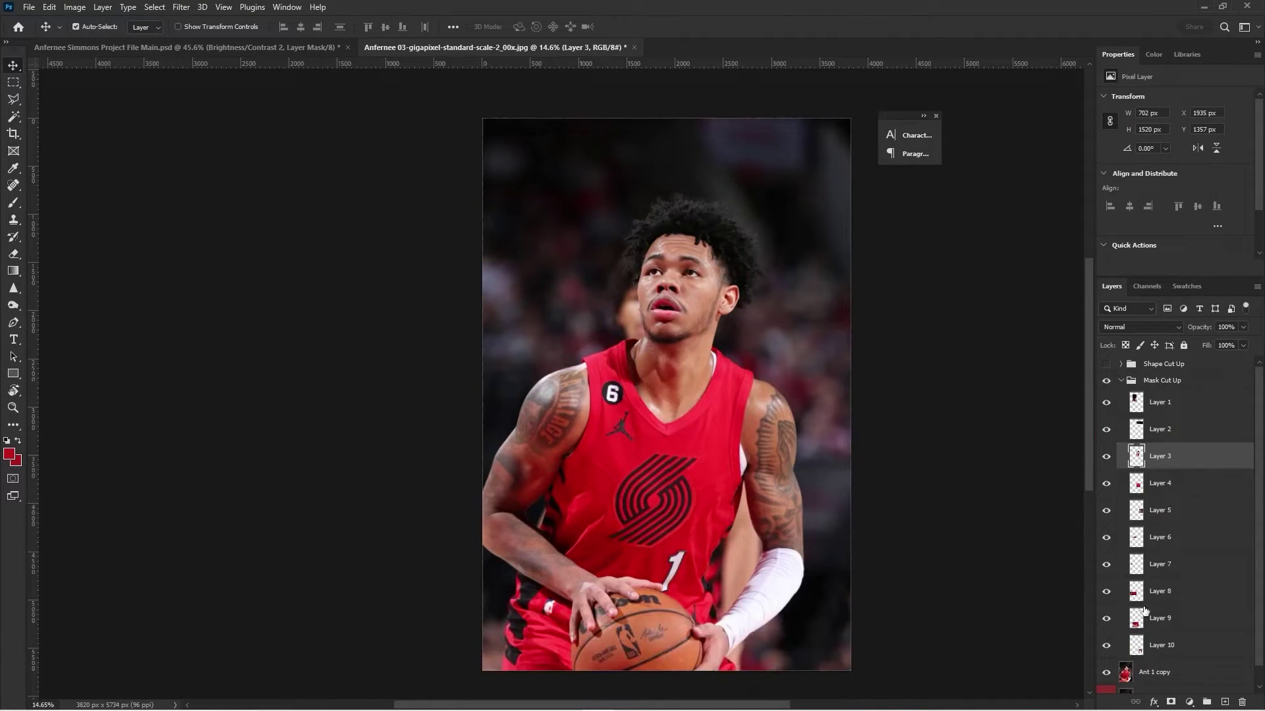
pyautogui.scroll(-1, 1172, 593)
pyautogui.click(1146, 680)
pyautogui.click(1191, 702)
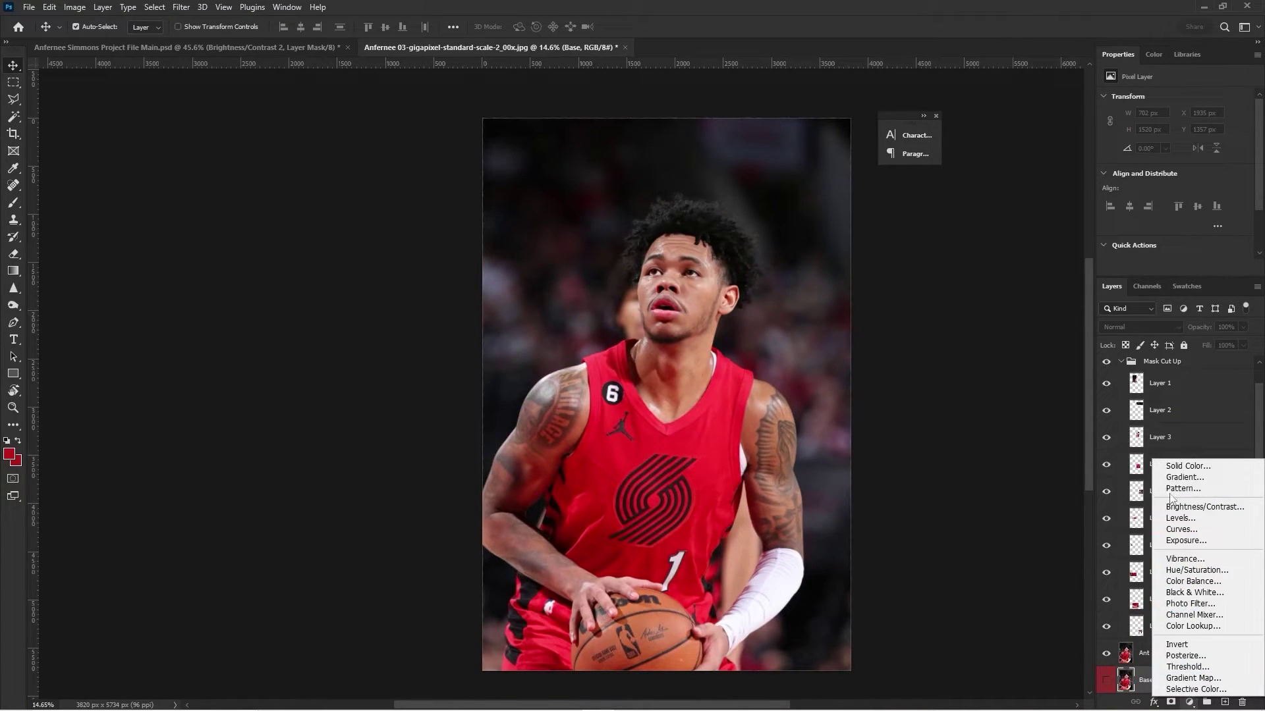
pyautogui.click(1187, 466)
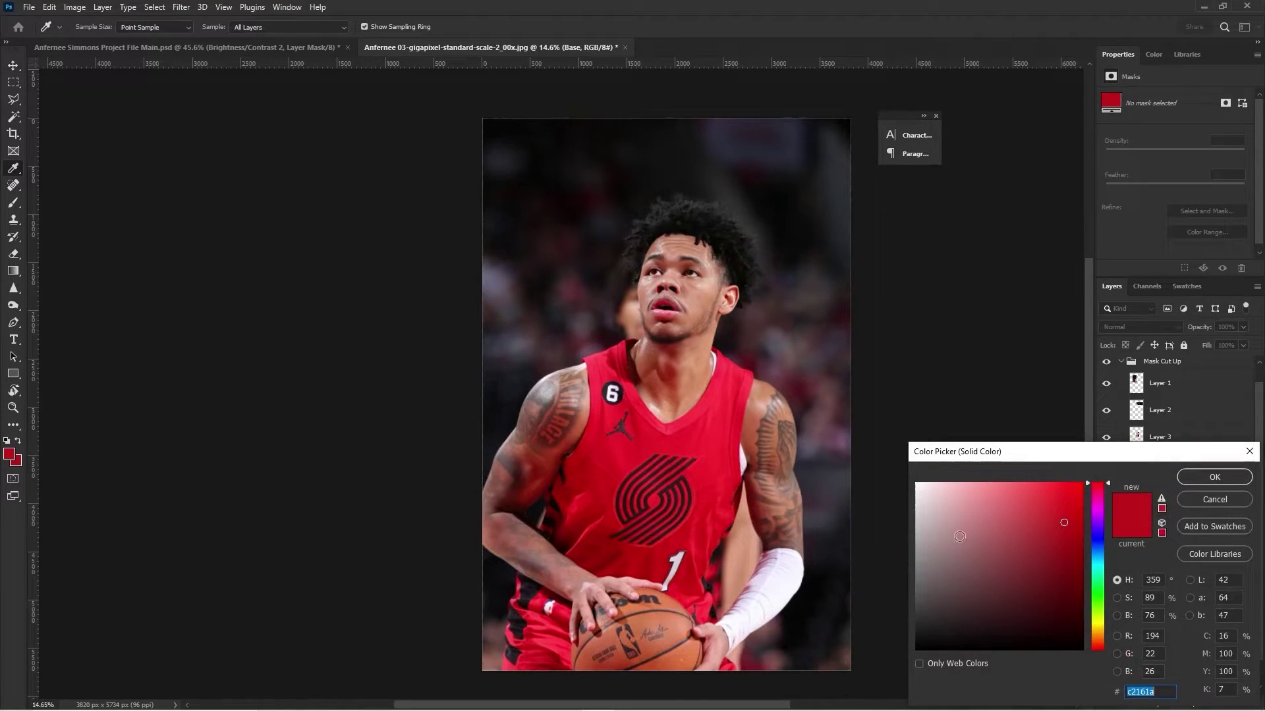
pyautogui.click(1212, 476)
pyautogui.moveTo(1186, 677); pyautogui.dragTo(1183, 655)
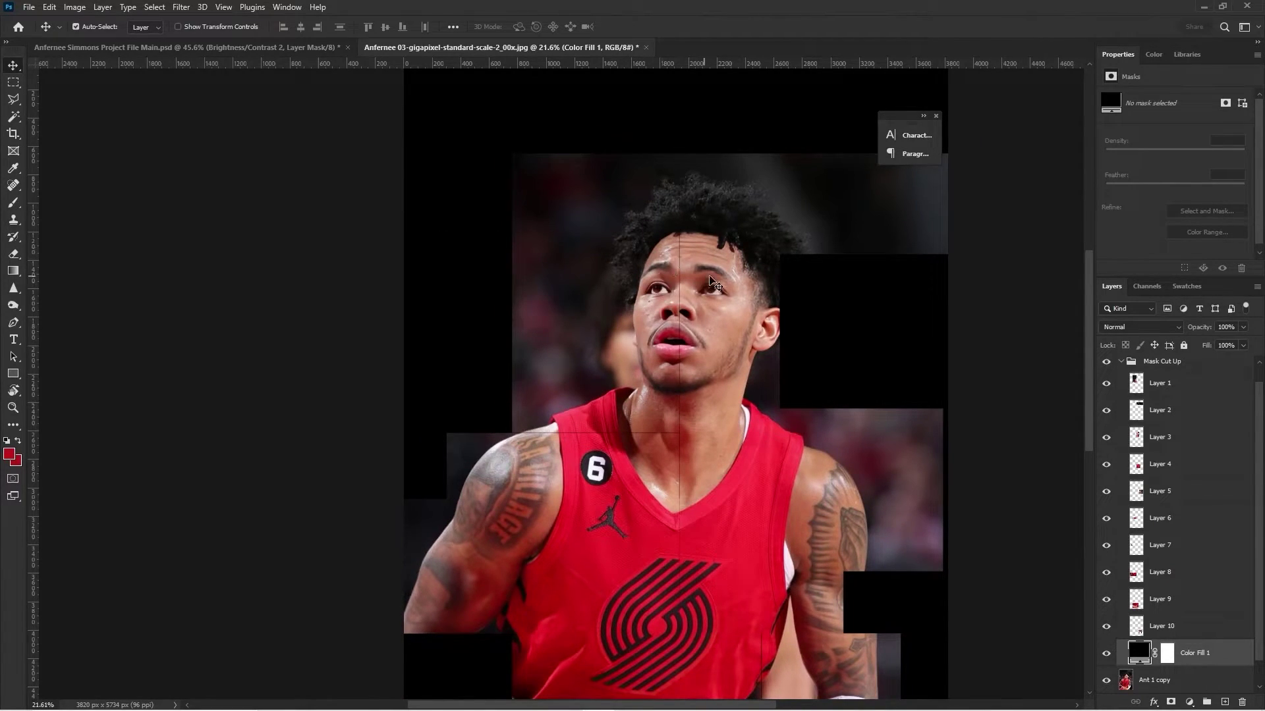
# Nudge the pieces around the face and hair so the two halves of the head are slightly offset
pyautogui.moveTo(840, 479); pyautogui.dragTo(738, 499)
pyautogui.hotkey('ctrl', 'z')
pyautogui.moveTo(706, 425); pyautogui.dragTo(705, 392)
pyautogui.moveTo(739, 230); pyautogui.dragTo(738, 239)
pyautogui.moveTo(662, 329); pyautogui.dragTo(660, 331)
pyautogui.moveTo(559, 393); pyautogui.dragTo(490, 347)
pyautogui.hotkey('ctrl', 'z')
pyautogui.hotkey('ctrl', 'z')
pyautogui.moveTo(515, 261); pyautogui.dragTo(408, 354)
pyautogui.hotkey('ctrl', 'z')
pyautogui.moveTo(515, 480); pyautogui.dragTo(557, 469)
# Shift the Layer 2 hair piece downward, and try raising the Layer 5 shoulder piece before undoing that move
pyautogui.hotkey('ctrl', 'z')
# Raise Layer 6 between Layer 1 and Layer 2 and shift its chest piece with the 6 patch to the right
pyautogui.moveTo(1159, 518); pyautogui.dragTo(1161, 397)
pyautogui.hotkey('ctrl', 't')
pyautogui.moveTo(654, 469); pyautogui.dragTo(686, 464)
pyautogui.press('Return')
# Move the small Layer 7 shoulder piece up and to the right, and raise it to the top of the Mask Cut Up group
pyautogui.moveTo(508, 463); pyautogui.dragTo(538, 438)
pyautogui.moveTo(1166, 547); pyautogui.dragTo(1146, 373)
pyautogui.moveTo(533, 440); pyautogui.dragTo(527, 431)
pyautogui.moveTo(799, 196); pyautogui.dragTo(793, 239)
pyautogui.moveTo(818, 431); pyautogui.dragTo(824, 381)
pyautogui.hotkey('ctrl', 'z')
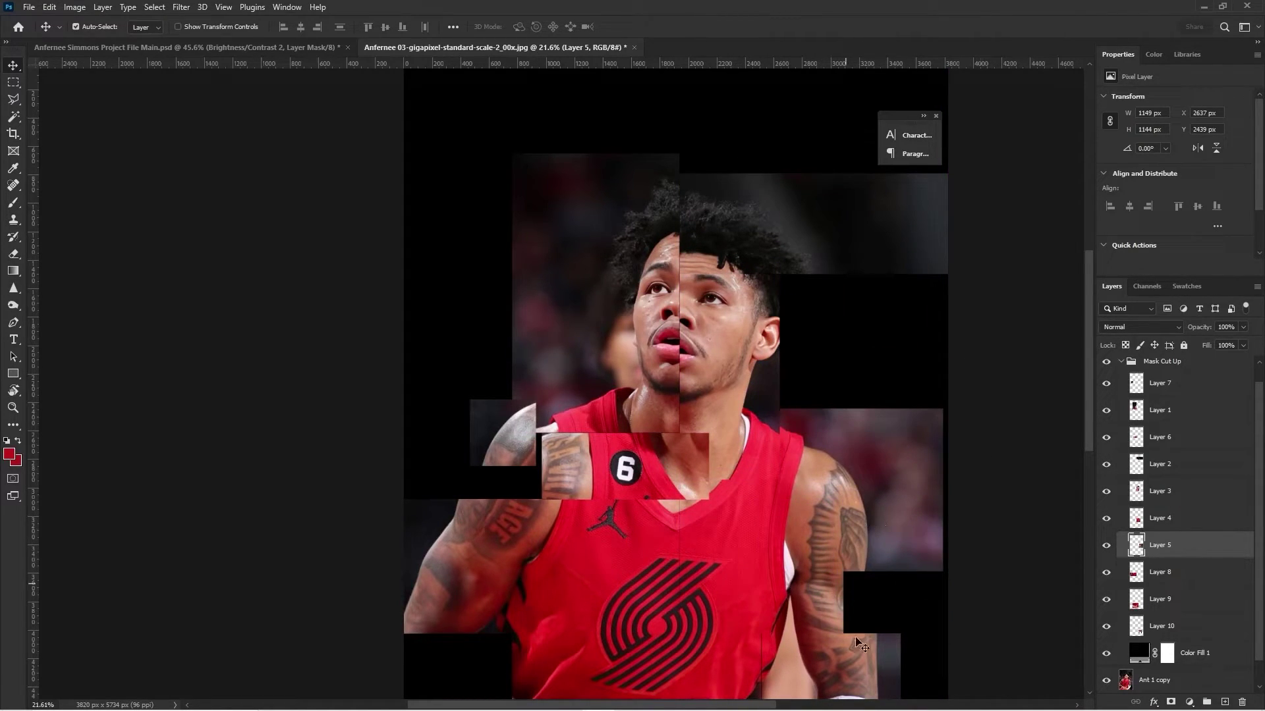
# Shift the Layer 4 torso piece up and right, and move the Layer 10 forearm piece up-left with its layer directly below Layer 1
pyautogui.moveTo(804, 643); pyautogui.dragTo(816, 583)
pyautogui.moveTo(1171, 637); pyautogui.dragTo(1166, 424)
pyautogui.moveTo(871, 616); pyautogui.dragTo(820, 583)
# Offset the Layer 8 arm piece up and right, shift the lower jersey piece upward, and adjust the Layer 1 half-face piece
pyautogui.moveTo(609, 602); pyautogui.dragTo(666, 585)
pyautogui.moveTo(632, 659); pyautogui.dragTo(629, 607)
pyautogui.moveTo(713, 610); pyautogui.dragTo(727, 567)
pyautogui.click(661, 354)
pyautogui.moveTo(656, 347)
pyautogui.mouseDown()
pyautogui.moveTo(659, 323)
pyautogui.moveTo(639, 324)
pyautogui.moveTo(660, 323)
pyautogui.mouseUp()
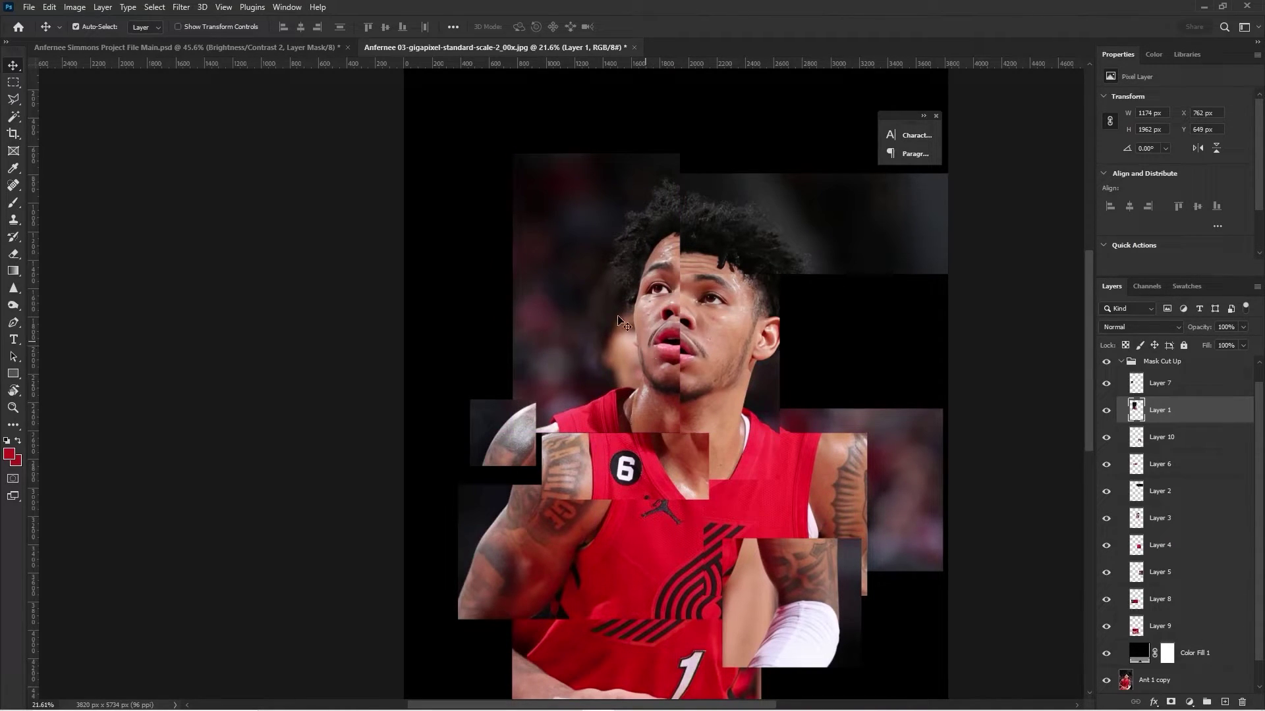
# Cut the dark upper corner of the Layer 1 half-face piece onto its own layer and place it over the opposite shoulder
pyautogui.click(13, 83)
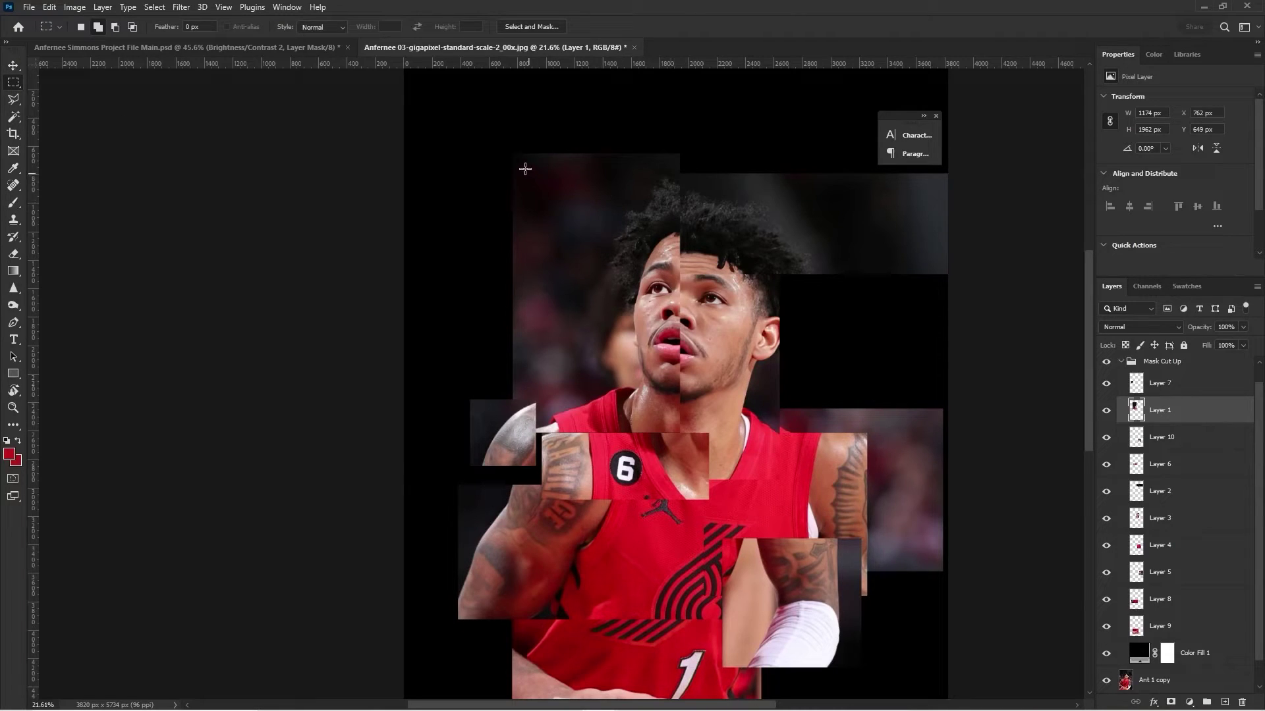
pyautogui.moveTo(490, 147); pyautogui.dragTo(612, 266)
pyautogui.hotkey('ctrl', 'x')
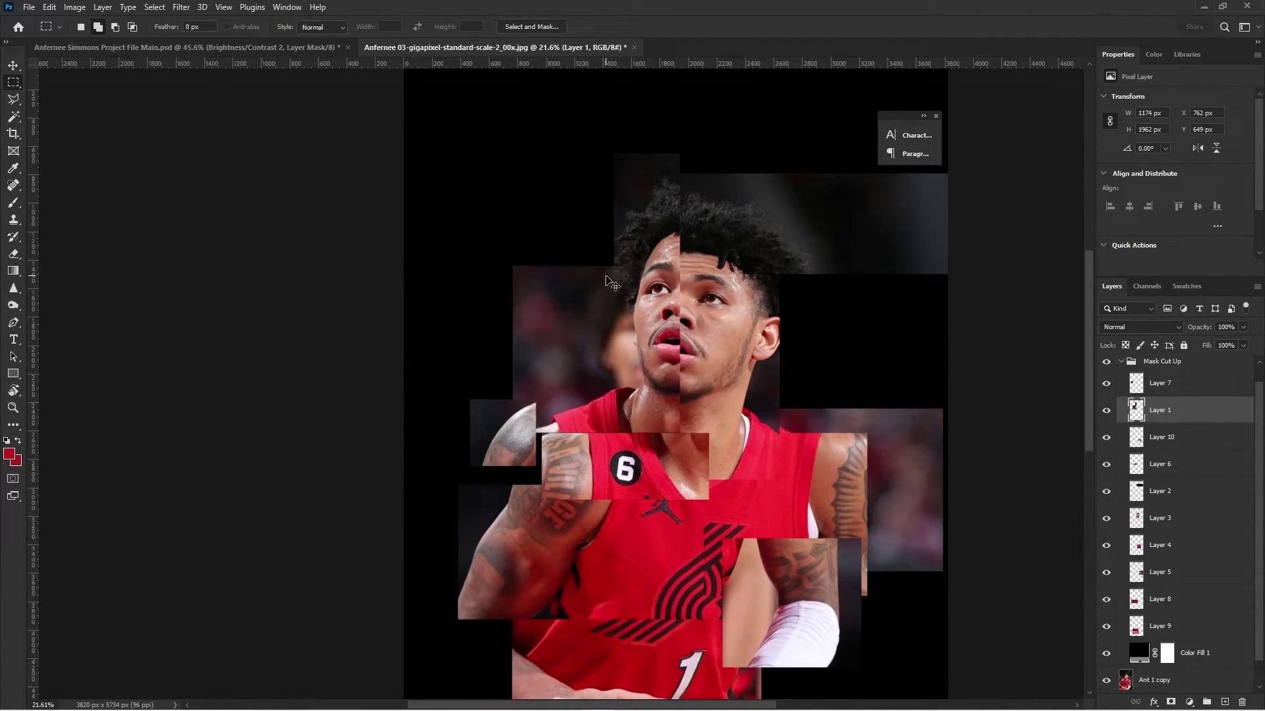
pyautogui.hotkey('ctrl', 'v')
pyautogui.hotkey('ctrl', 't')
pyautogui.moveTo(572, 180); pyautogui.dragTo(833, 413)
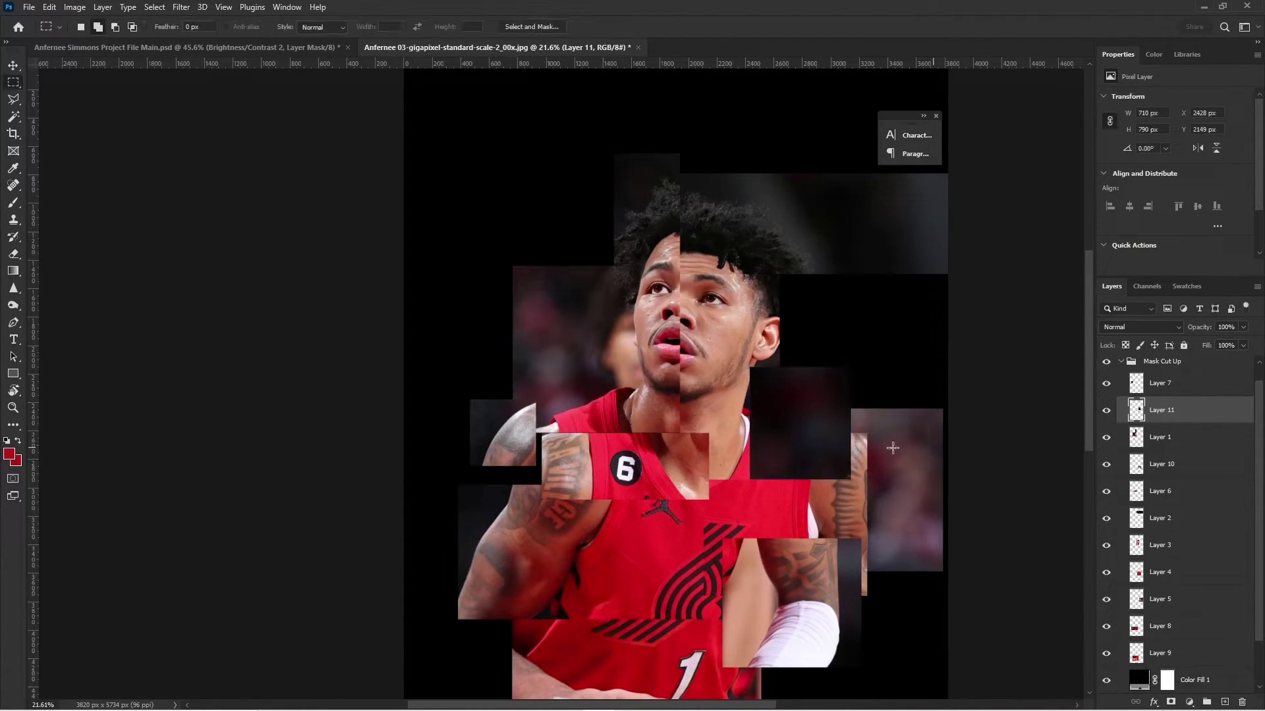
# Move the Layer 5 shoulder piece up beside the head and raise its layer directly below Layer 7
pyautogui.press('v')
pyautogui.moveTo(902, 464); pyautogui.dragTo(867, 298)
pyautogui.hotkey('ctrl', ']')
pyautogui.hotkey('ctrl', ']')
pyautogui.hotkey('ctrl', ']')
pyautogui.hotkey('ctrl', ']')
pyautogui.hotkey('ctrl', ']')
pyautogui.hotkey('ctrl', ']')
pyautogui.hotkey('ctrl', ']')
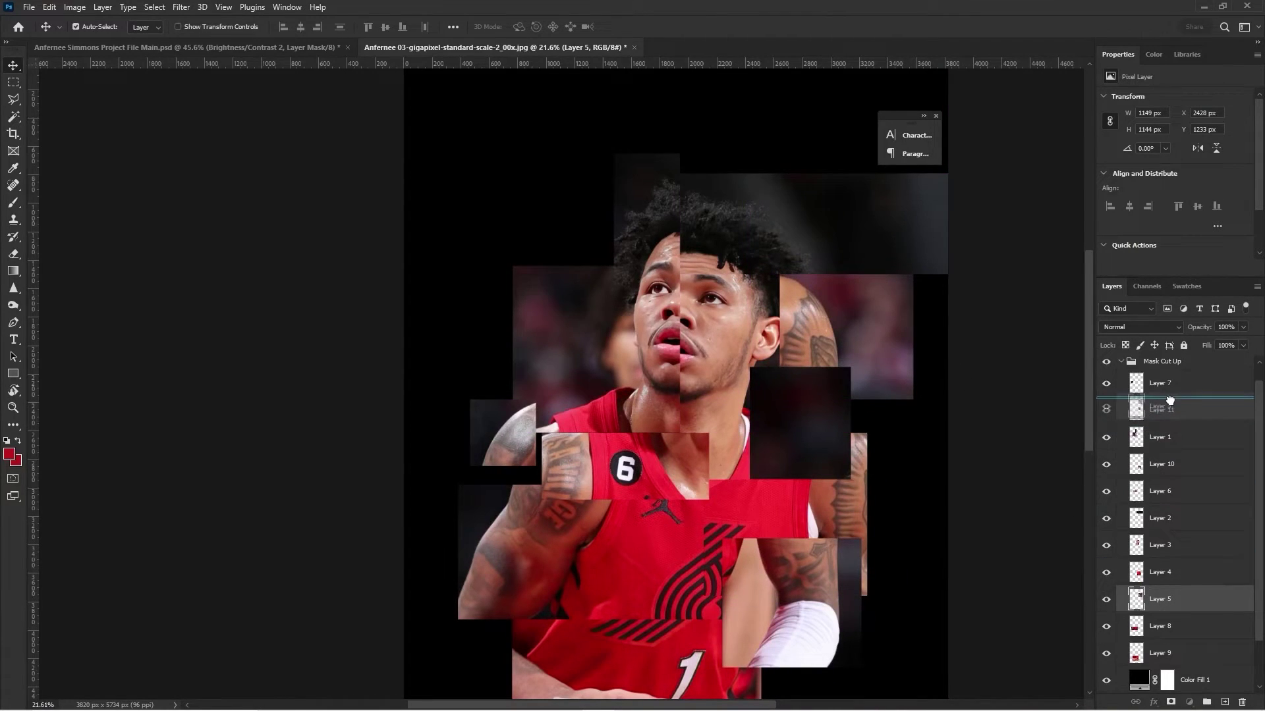
pyautogui.moveTo(873, 343); pyautogui.dragTo(873, 279)
# Convert the Layer 5 shoulder piece to a smart object, scale it down, and reposition it near the edge of the hair
pyautogui.hotkey('ctrl', 't')
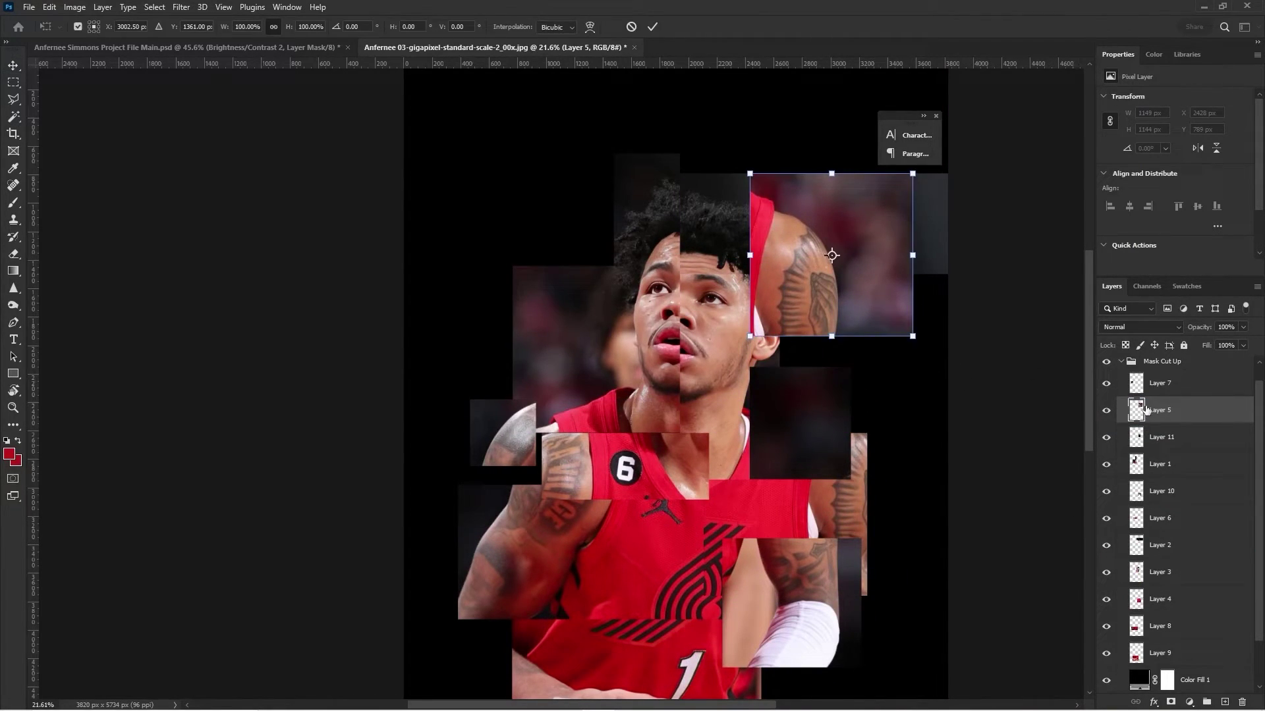
pyautogui.press('Escape')
pyautogui.hotkey('ctrl', 'alt', 's')
pyautogui.hotkey('ctrl', 't')
pyautogui.moveTo(911, 262); pyautogui.dragTo(826, 199)
pyautogui.click(1162, 385)
pyautogui.rightClick(1165, 409)
pyautogui.moveTo(824, 241); pyautogui.dragTo(847, 293)
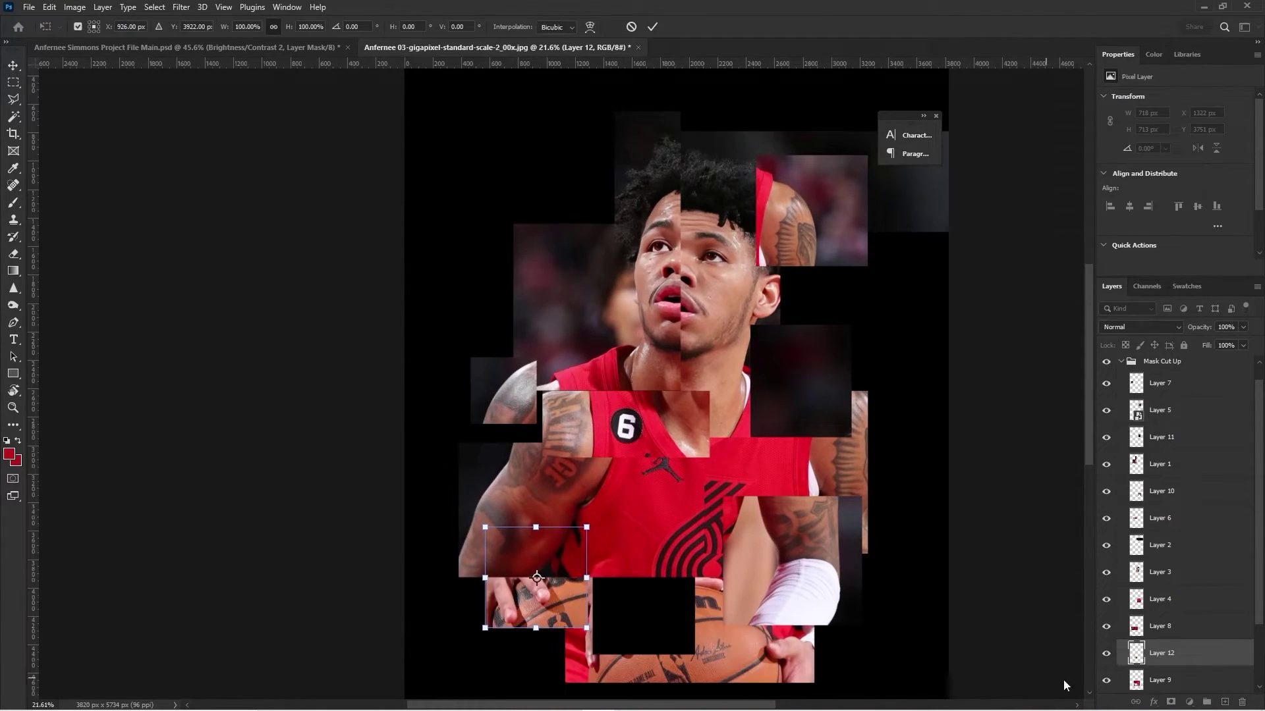
# Clear the selection and shift the Layer 9 basketball piece to the left beneath the jersey
pyautogui.hotkey('ctrl', 'd')
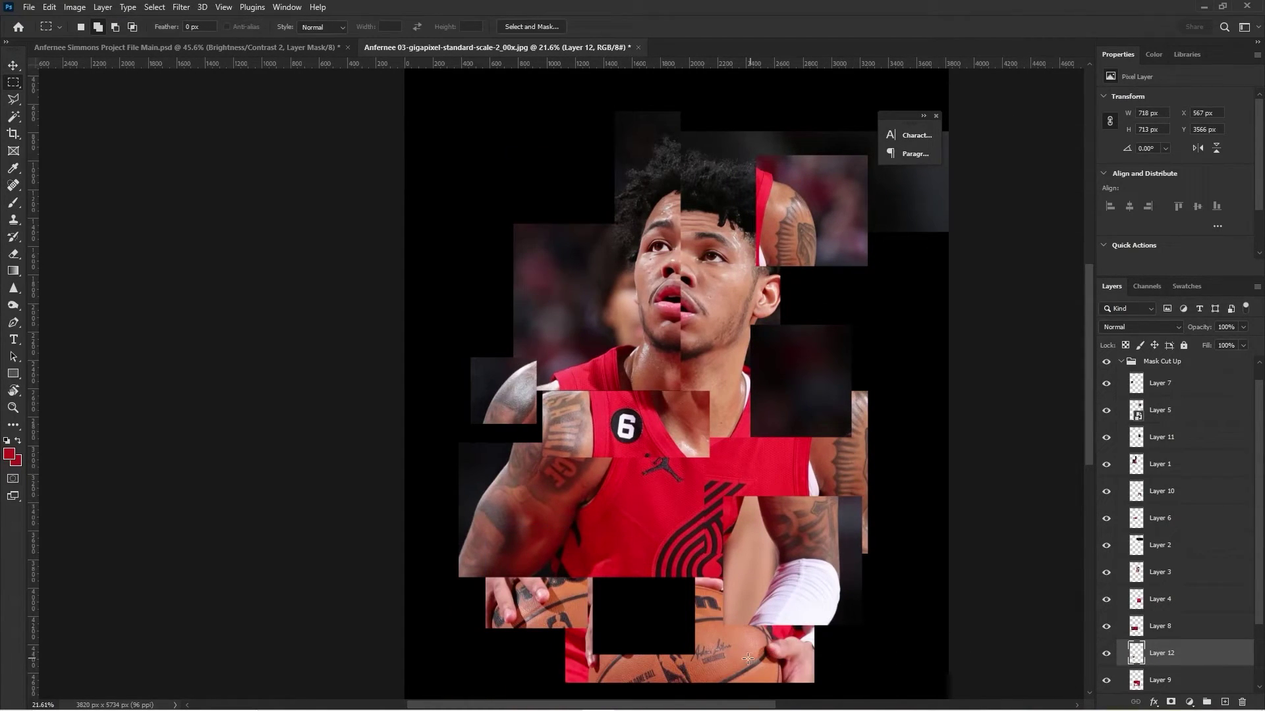
pyautogui.press('v')
pyautogui.moveTo(746, 660); pyautogui.dragTo(689, 656)
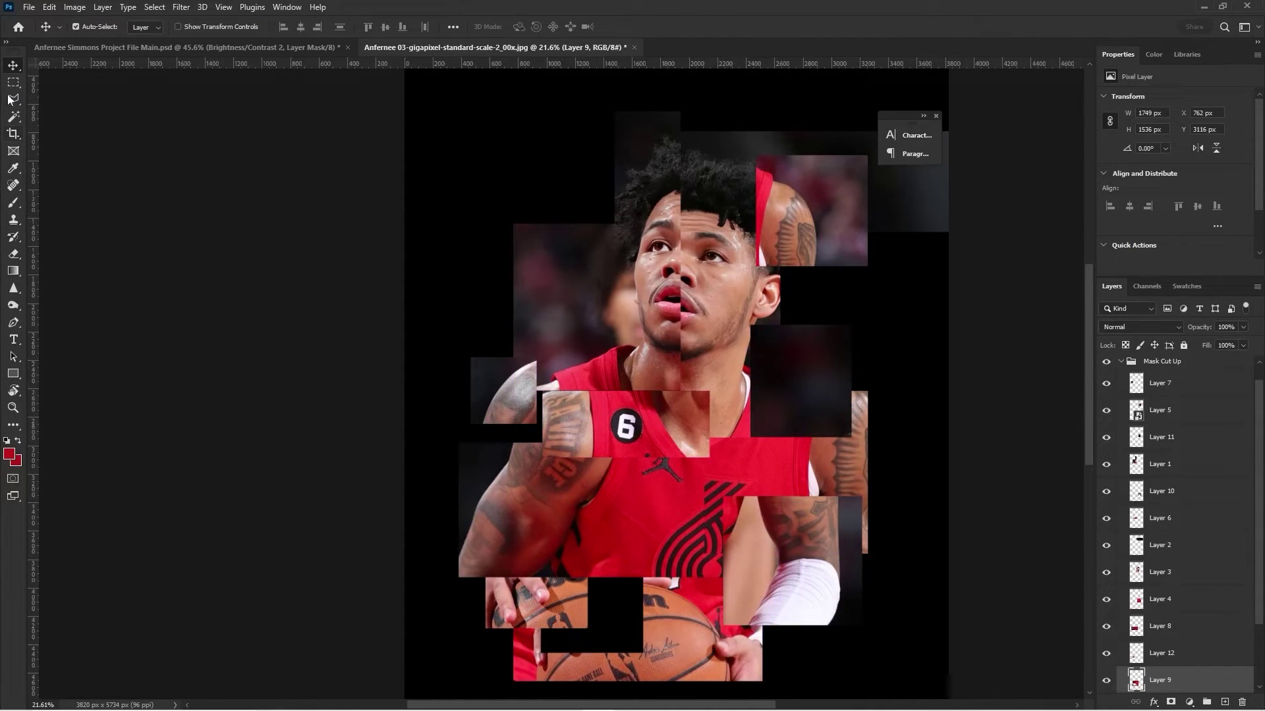
# Split the basketball section of Layer 9 onto a masked copy, raise the copy directly above Layer 1, and move it up over the jersey
pyautogui.press('m')
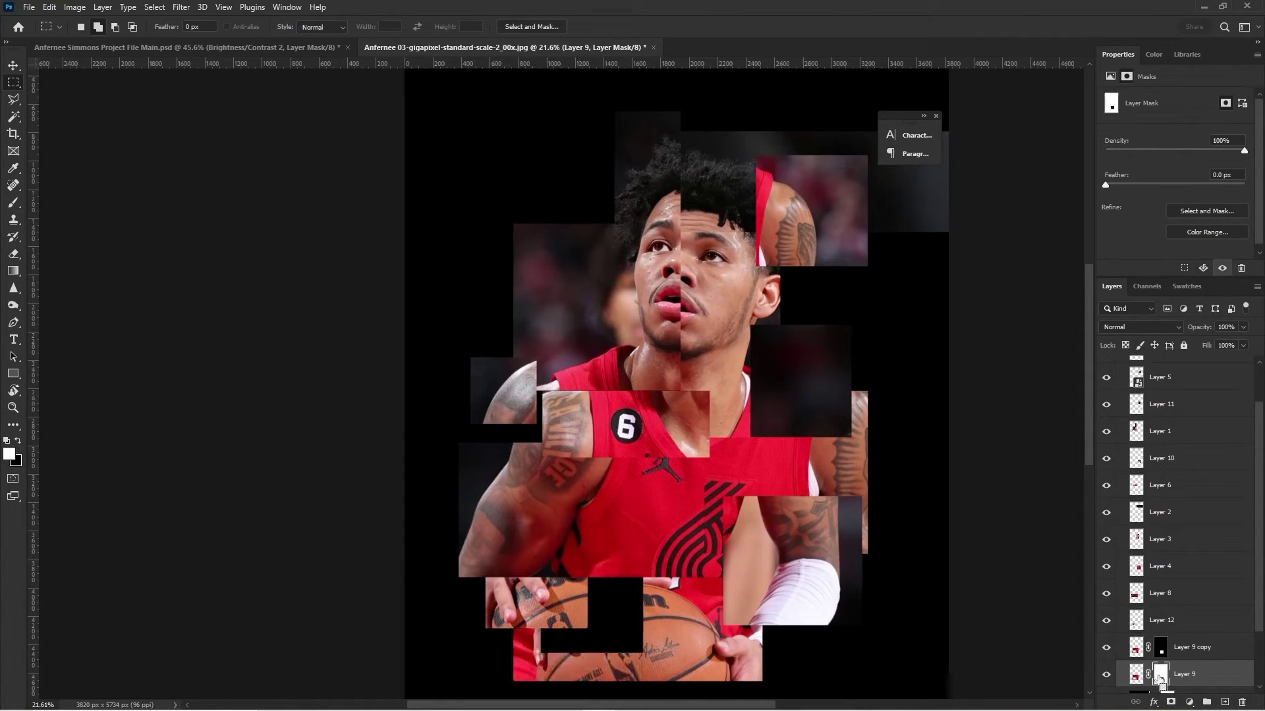
pyautogui.press('b')
pyautogui.press('v')
pyautogui.moveTo(679, 629); pyautogui.dragTo(634, 568)
pyautogui.hotkey('ctrl', 'z')
pyautogui.moveTo(1141, 636); pyautogui.dragTo(1142, 420)
pyautogui.moveTo(710, 563); pyautogui.dragTo(709, 558)
# Nudge the dark Layer 11 piece up and right, and lower the Layer 5 shoulder piece to sit beside the ear
pyautogui.moveTo(786, 383); pyautogui.dragTo(791, 369)
pyautogui.moveTo(806, 191); pyautogui.dragTo(827, 287)
pyautogui.moveTo(818, 220); pyautogui.dragTo(819, 228)
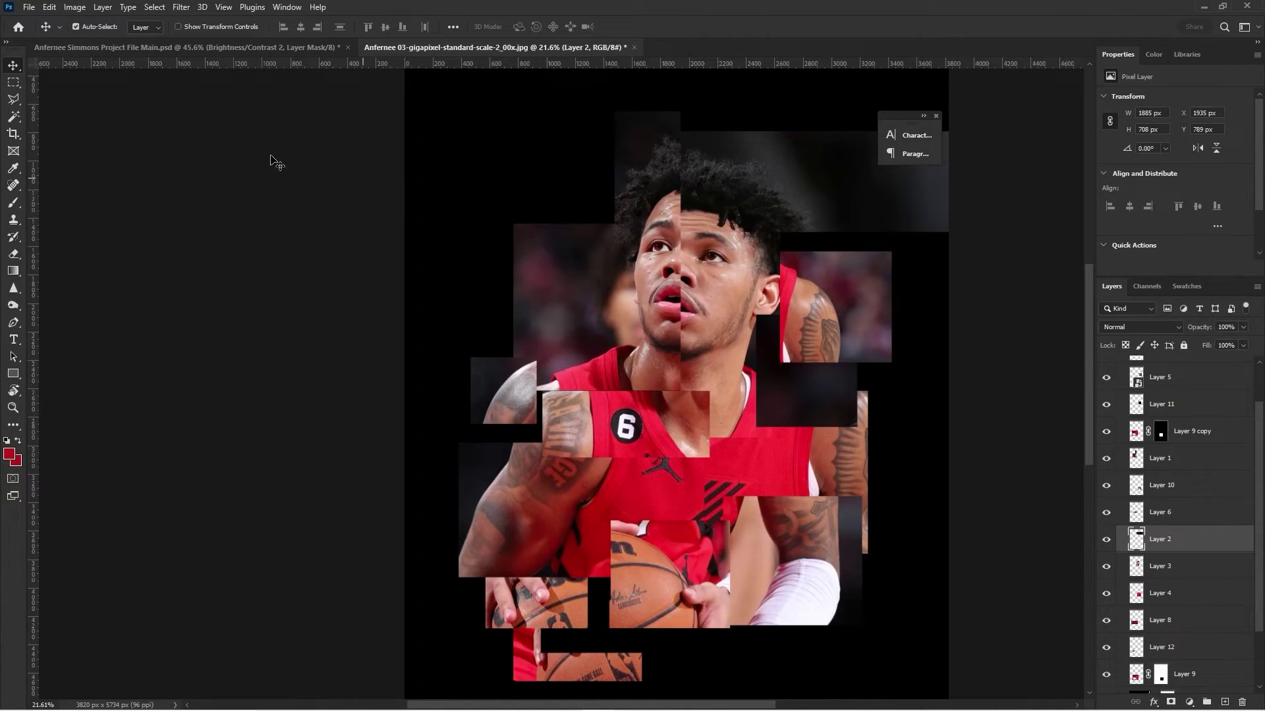
# Delete the empty dark background section at the outer end of the Layer 2 hair piece
pyautogui.press('m')
pyautogui.scroll(2, 756, 192)
pyautogui.moveTo(768, 186); pyautogui.dragTo(856, 287)
pyautogui.click(816, 201)
pyautogui.moveTo(815, 198); pyautogui.dragTo(1002, 346)
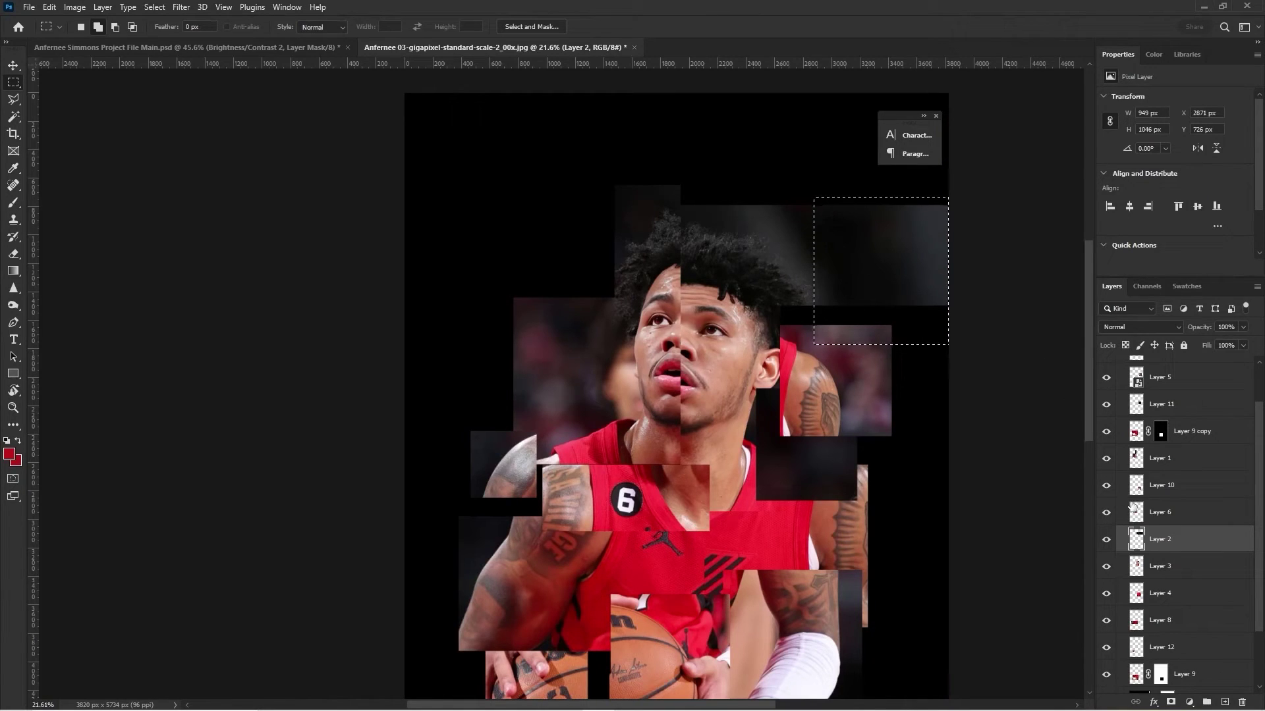
pyautogui.press('Delete')
pyautogui.hotkey('ctrl', 'd')
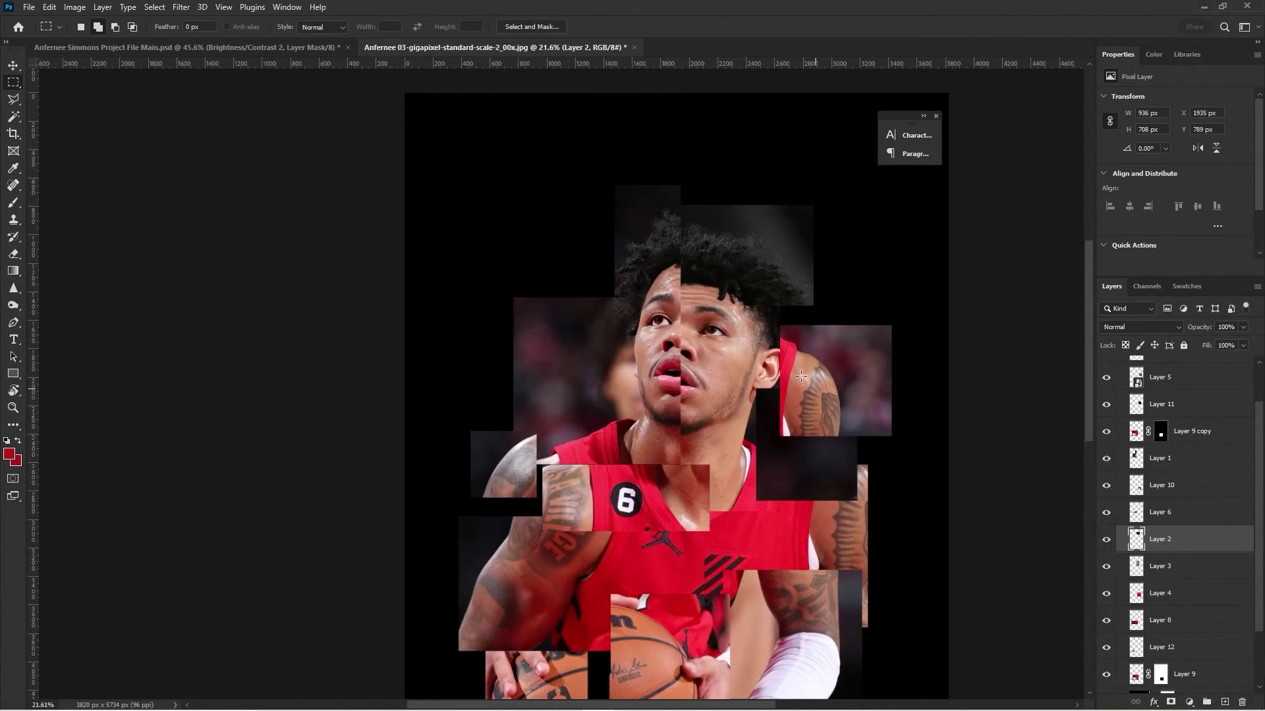
# Move the remaining Layer 9 fragments up and to the right, tucking them behind the hand and basketball pieces
pyautogui.press('v')
pyautogui.scroll(-5, 787, 346)
pyautogui.scroll(-2, 788, 346)
pyautogui.scroll(6, 788, 347)
pyautogui.moveTo(593, 645); pyautogui.dragTo(627, 575)
pyautogui.scroll(-1, 659, 435)
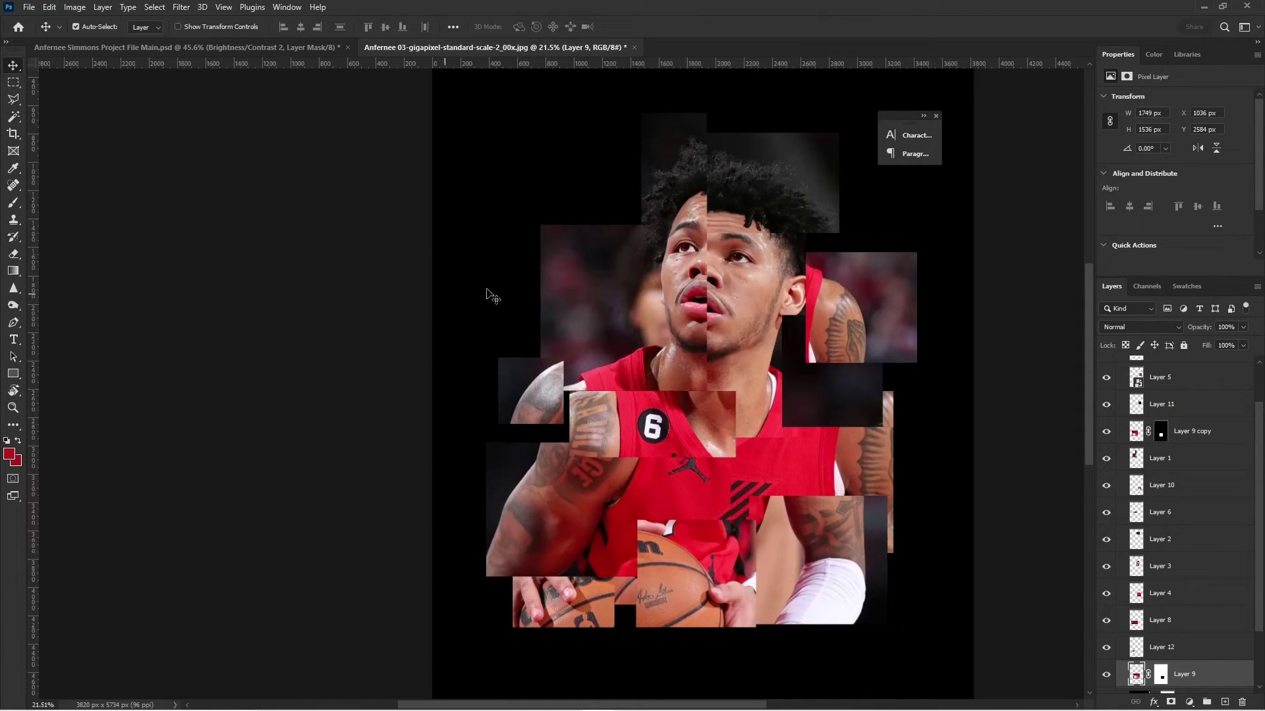
pyautogui.scroll(-1, 894, 400)
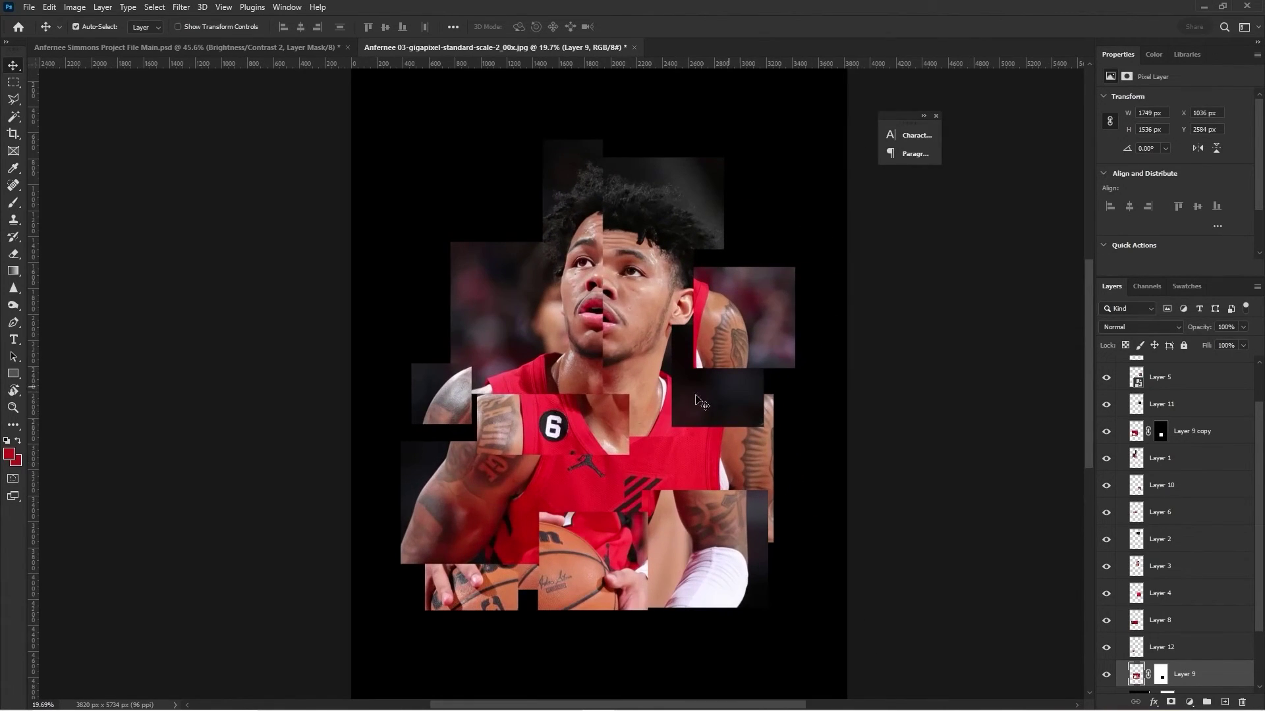
# Examine the assembled collage at different zoom levels along with the Mask Cut Up group and the layers beneath it
pyautogui.click(819, 507)
pyautogui.click(1185, 651)
pyautogui.scroll(3, 1196, 571)
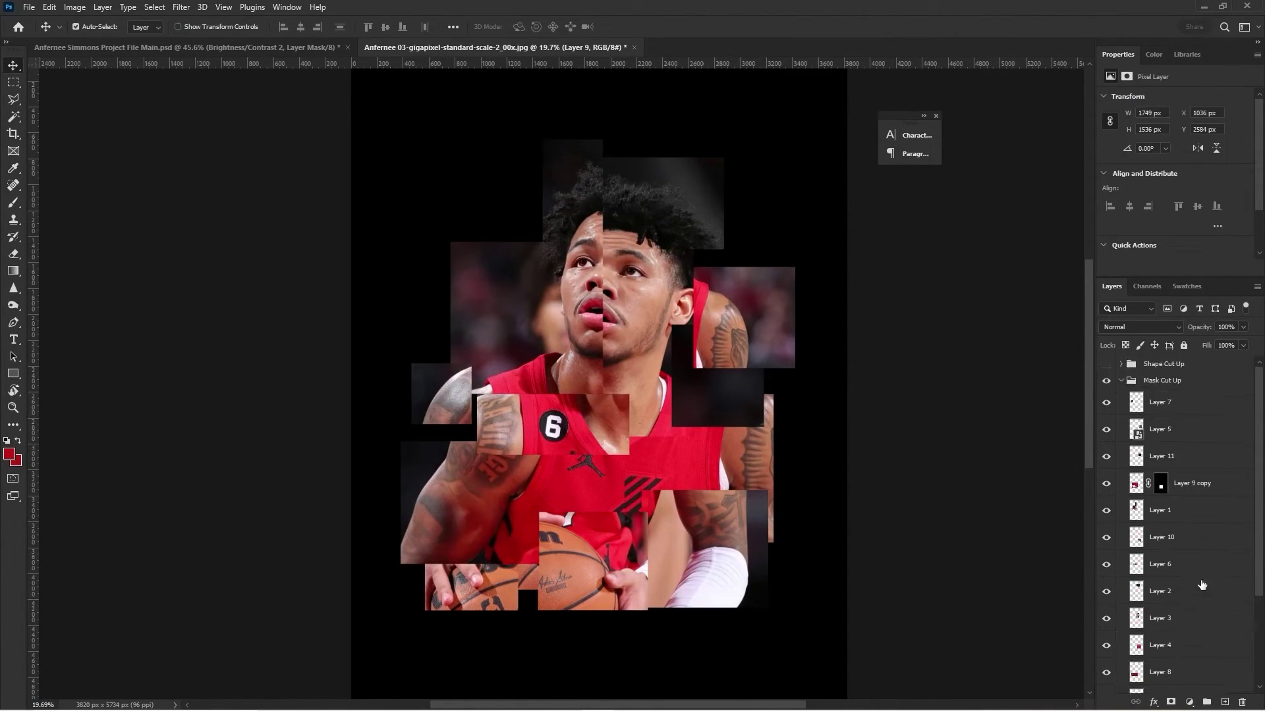
pyautogui.click(1121, 381)
pyautogui.click(1158, 382)
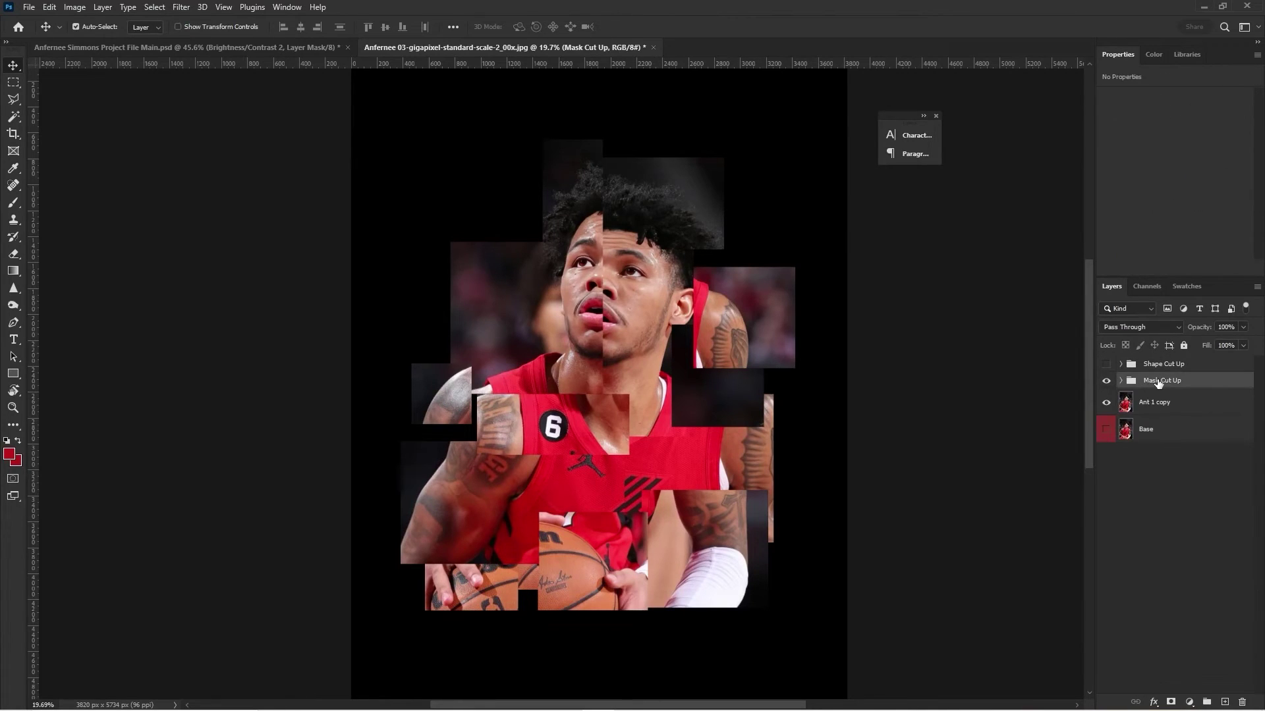
pyautogui.click(1129, 402)
pyautogui.scroll(3, 741, 388)
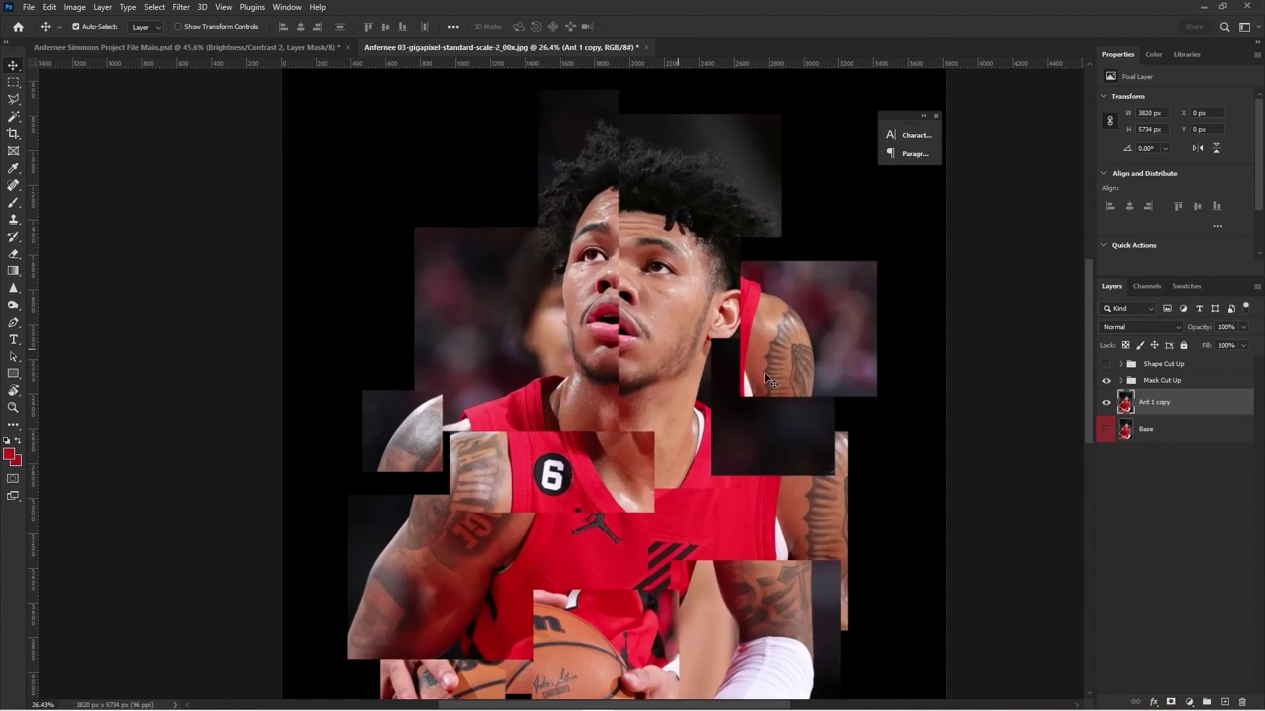
pyautogui.scroll(-3, 731, 340)
pyautogui.click(840, 435)
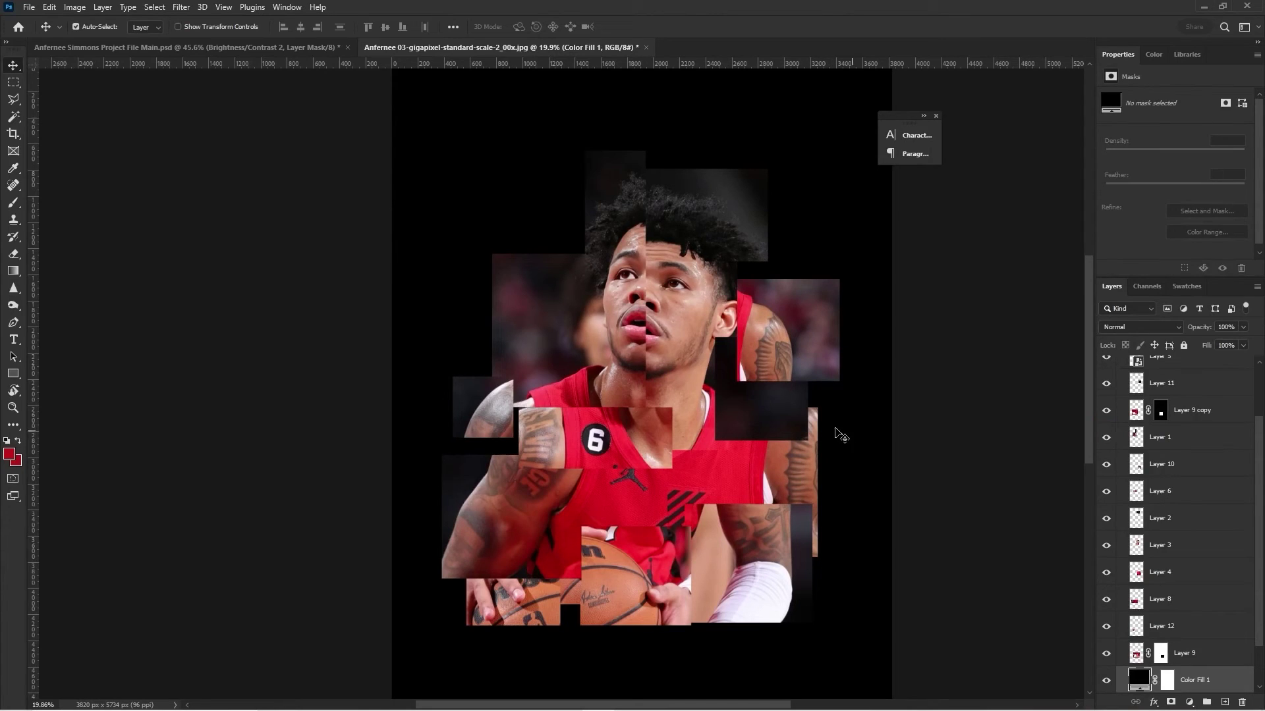
pyautogui.scroll(3, 1176, 561)
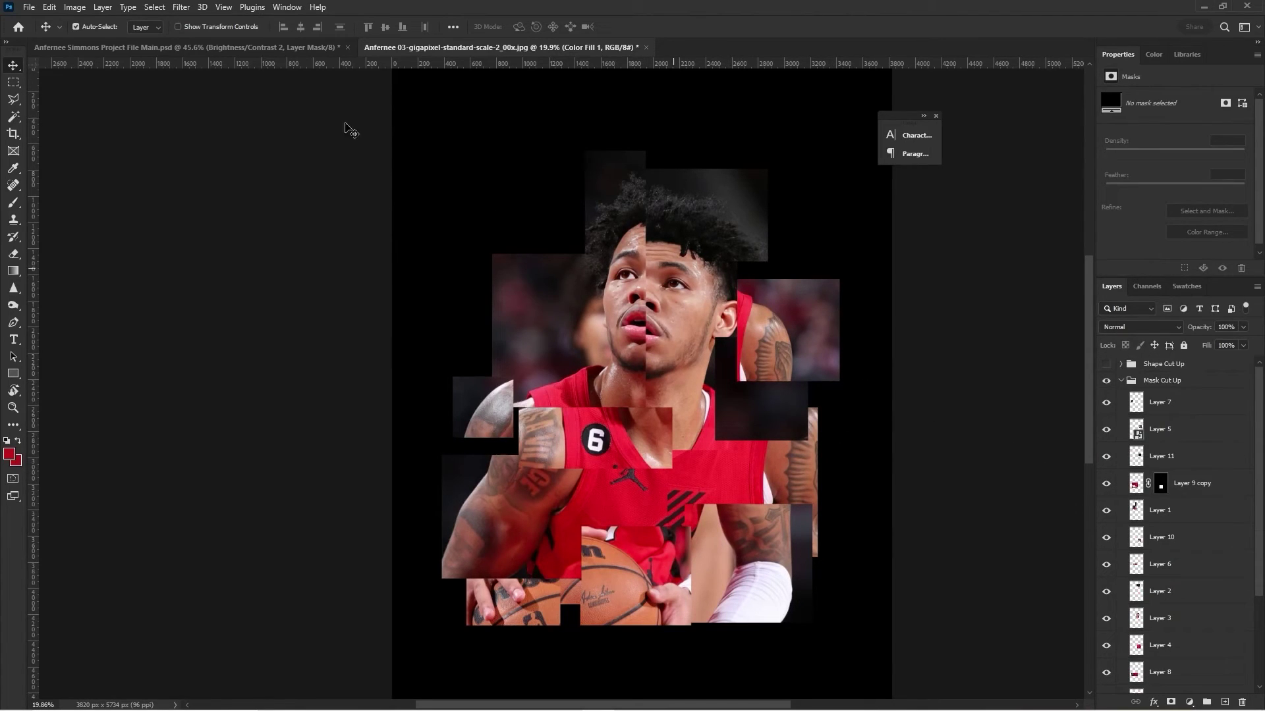
# Switch to the Anfernee Simmons Project File Main.psd document and hide Layer 22 and the Brightness/Contrast 2 adjustment
pyautogui.click(209, 48)
pyautogui.click(387, 349)
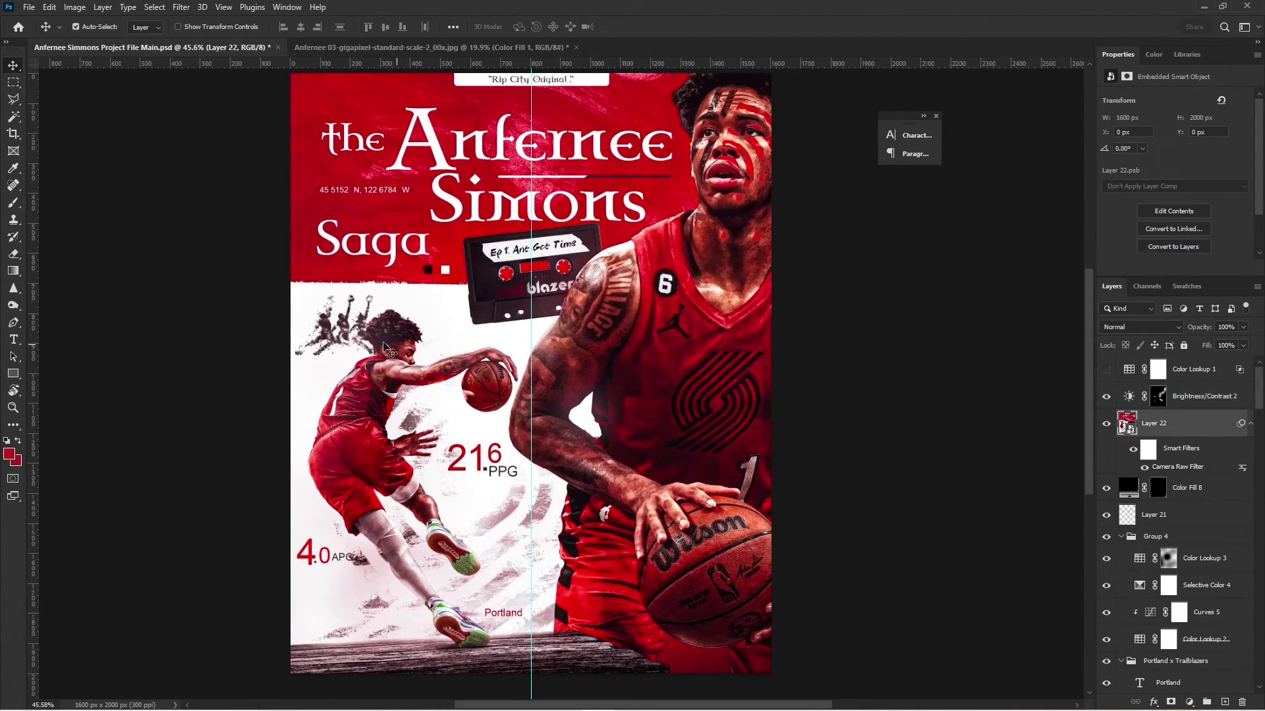
pyautogui.click(1106, 425)
pyautogui.click(607, 400)
pyautogui.click(1105, 398)
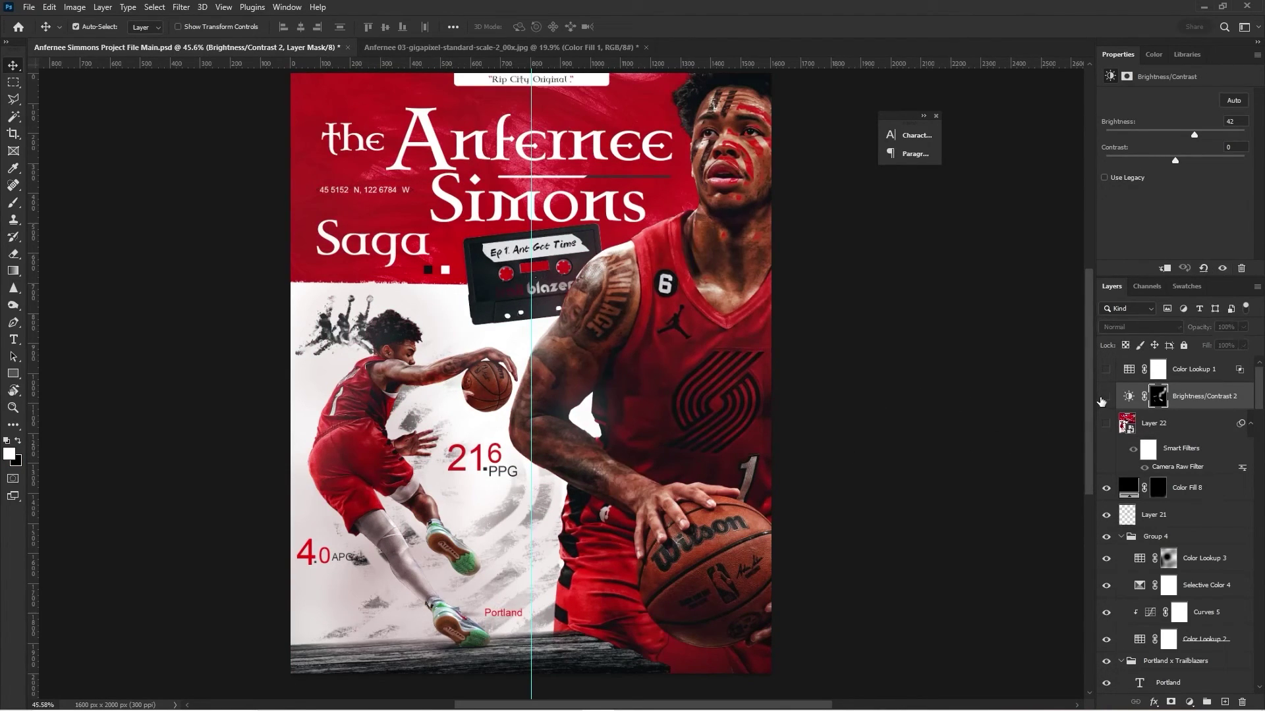
# Collapse and hide Group 4, and select the masked Anfernee Simmons group containing the dribbling player cutout
pyautogui.click(419, 383)
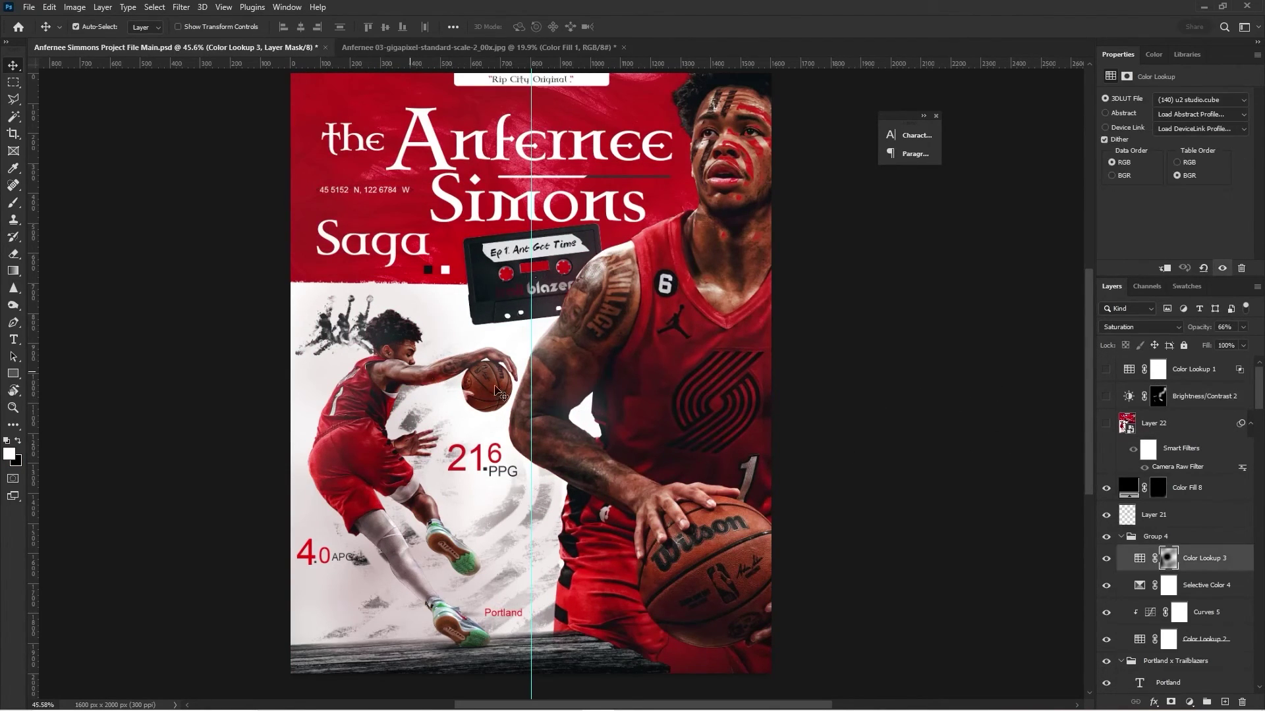
pyautogui.click(1122, 536)
pyautogui.click(1106, 537)
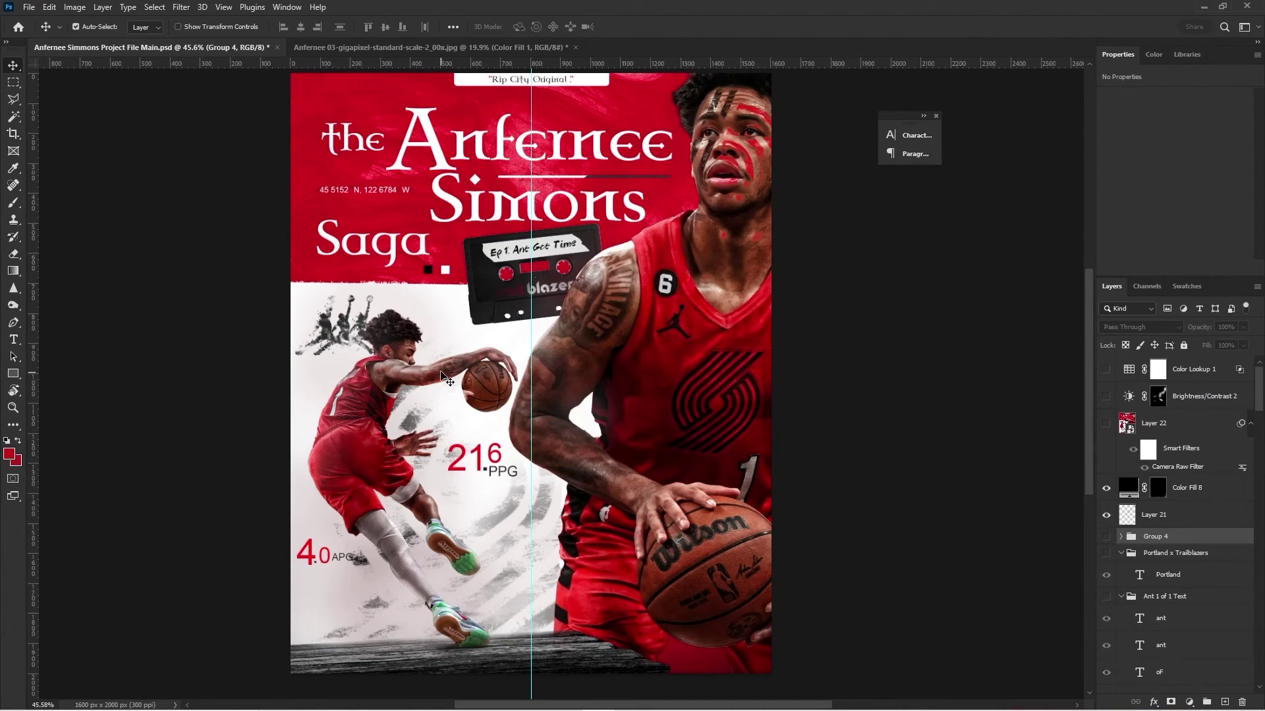
pyautogui.click(442, 374)
pyautogui.click(1122, 654)
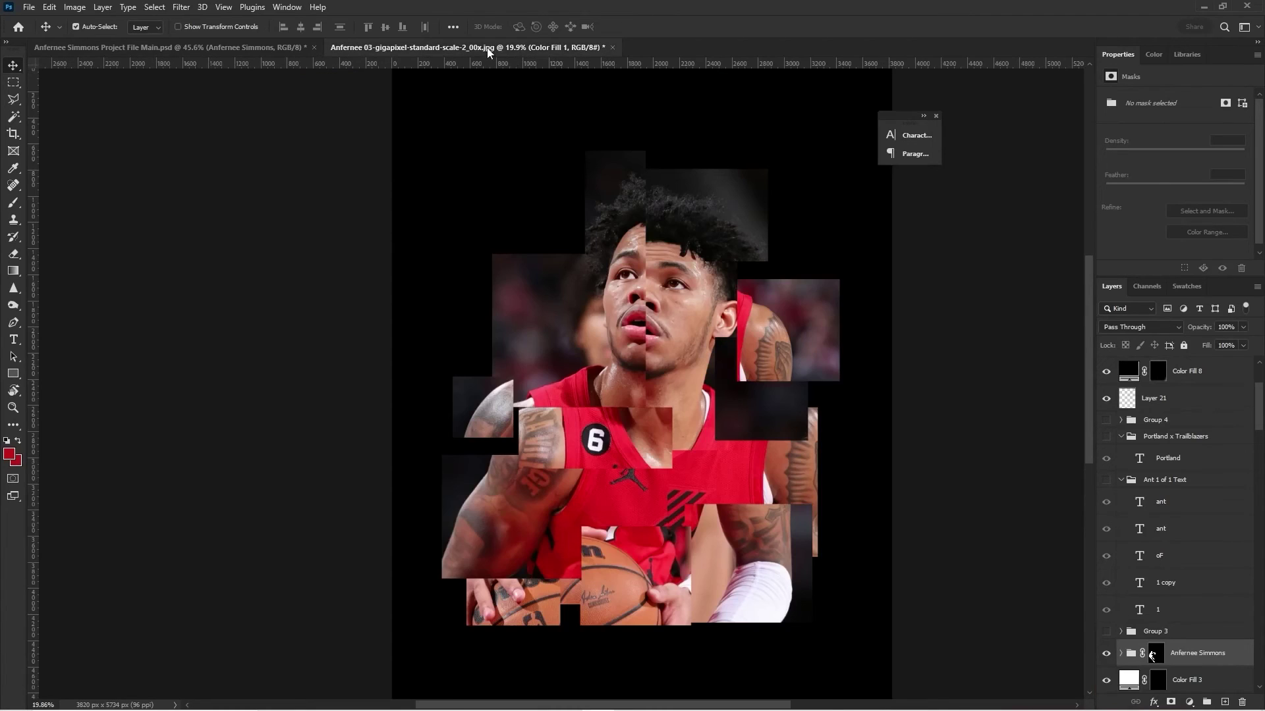
# Paste the Anfernee Simmons group into the collage document above Mask Cut Up, scale it to 182.61%, and position it over the lower collage
pyautogui.click(487, 48)
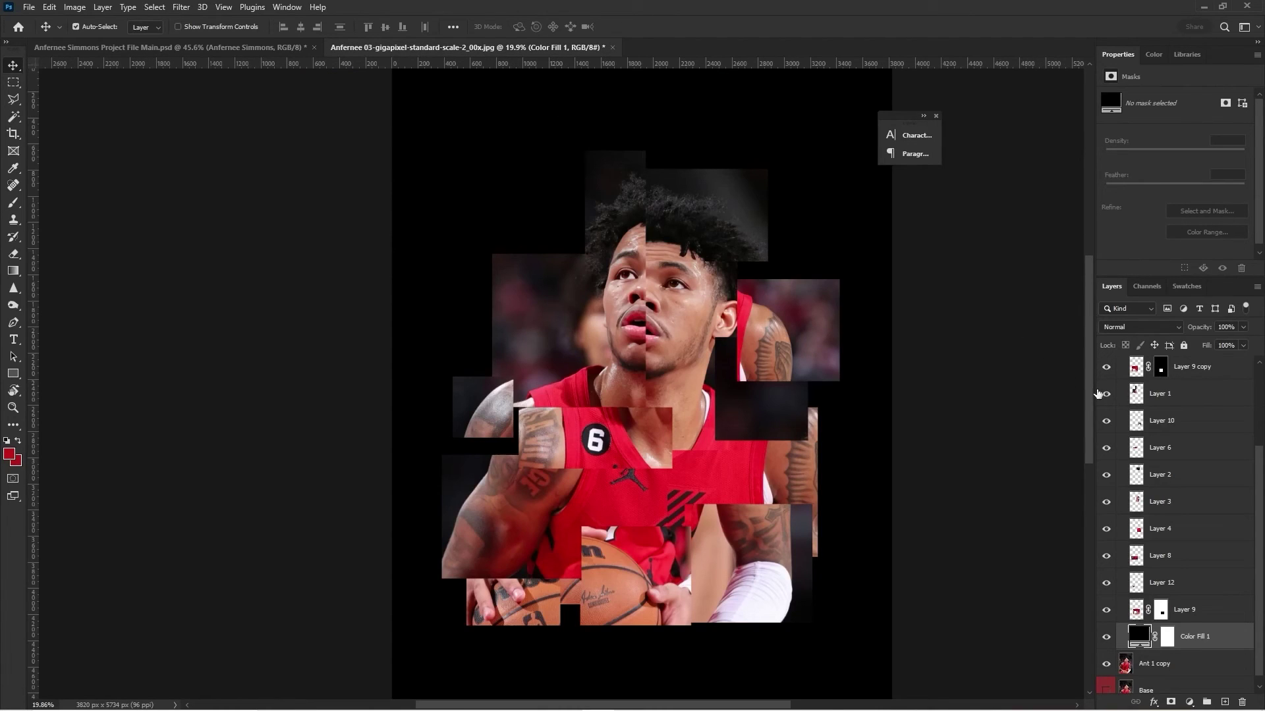
pyautogui.scroll(3, 1112, 395)
pyautogui.click(1175, 384)
pyautogui.hotkey('ctrl', 'v')
pyautogui.hotkey('ctrl', 't')
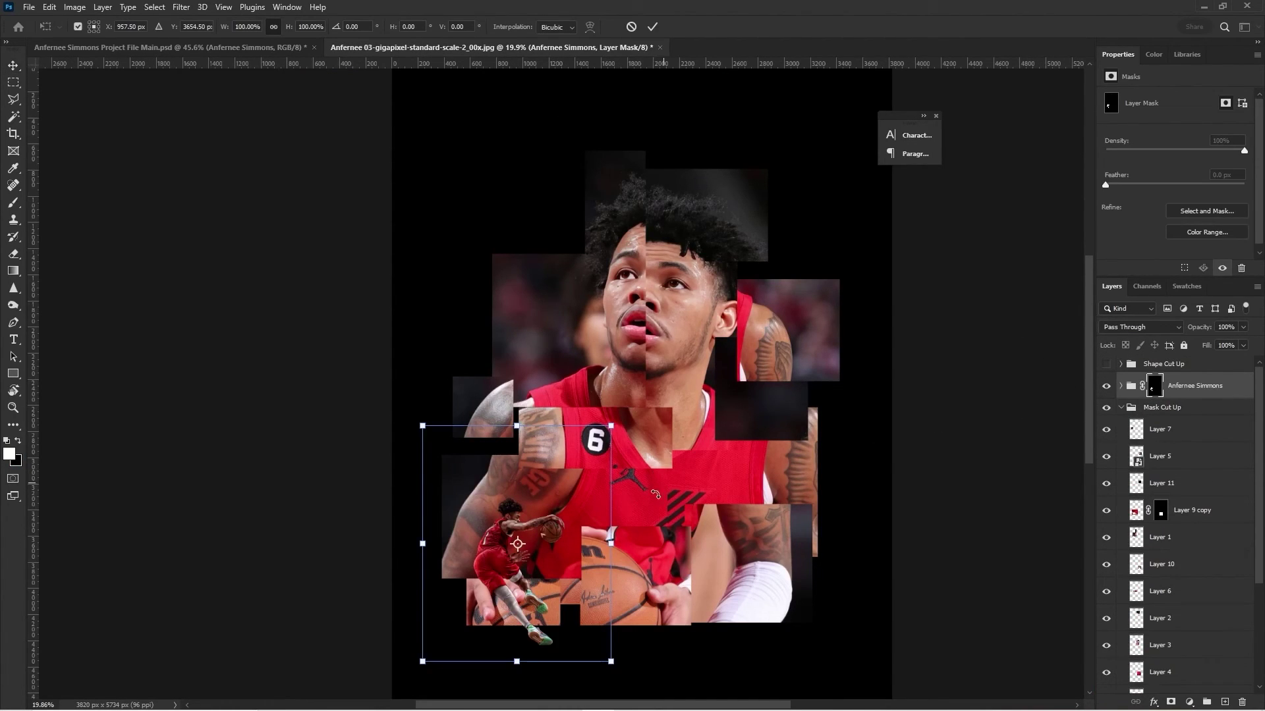
pyautogui.moveTo(616, 546); pyautogui.dragTo(780, 514)
pyautogui.scroll(-2, 672, 486)
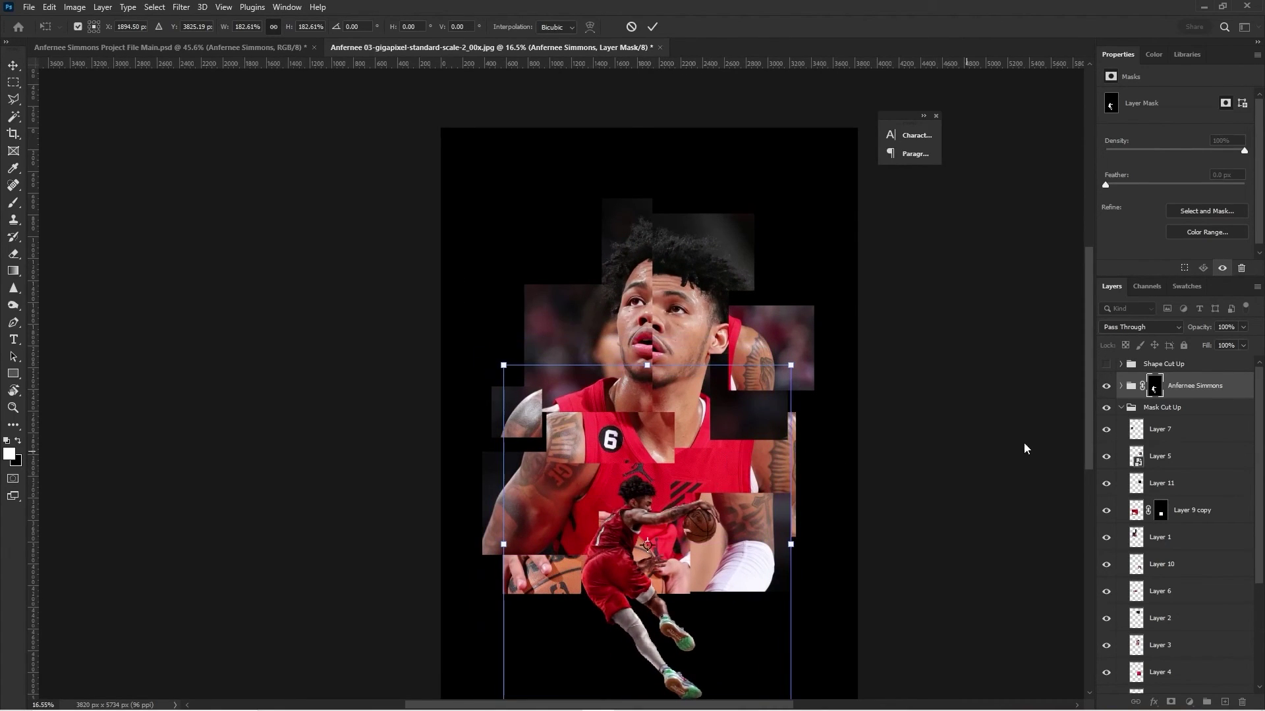